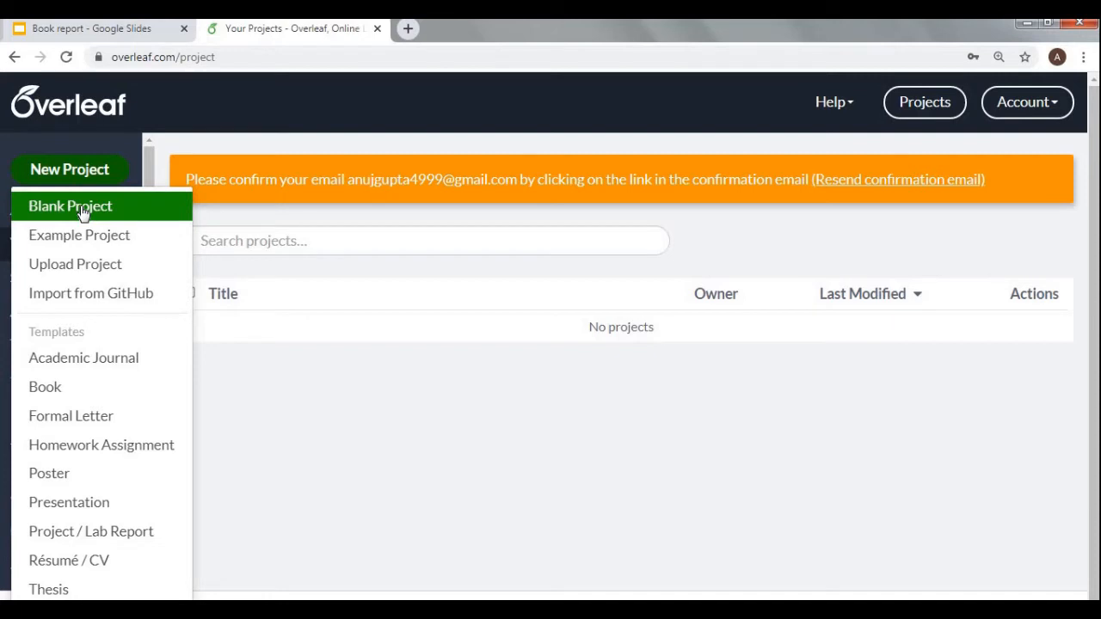
Step: Create a new blank project named mainfile
left_click(79, 206)
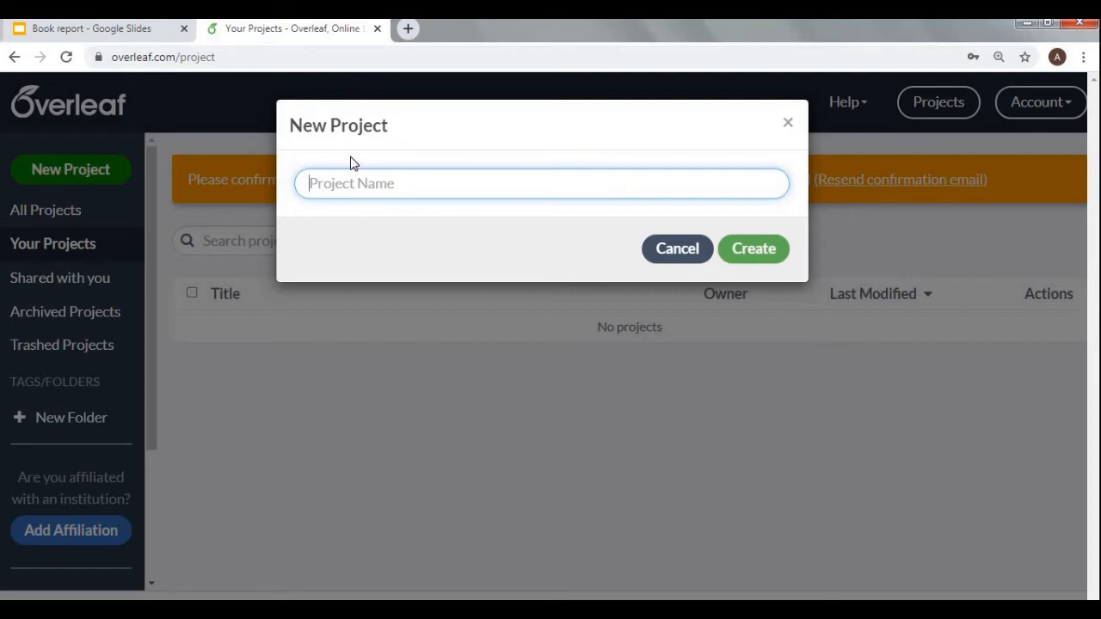
type("main")
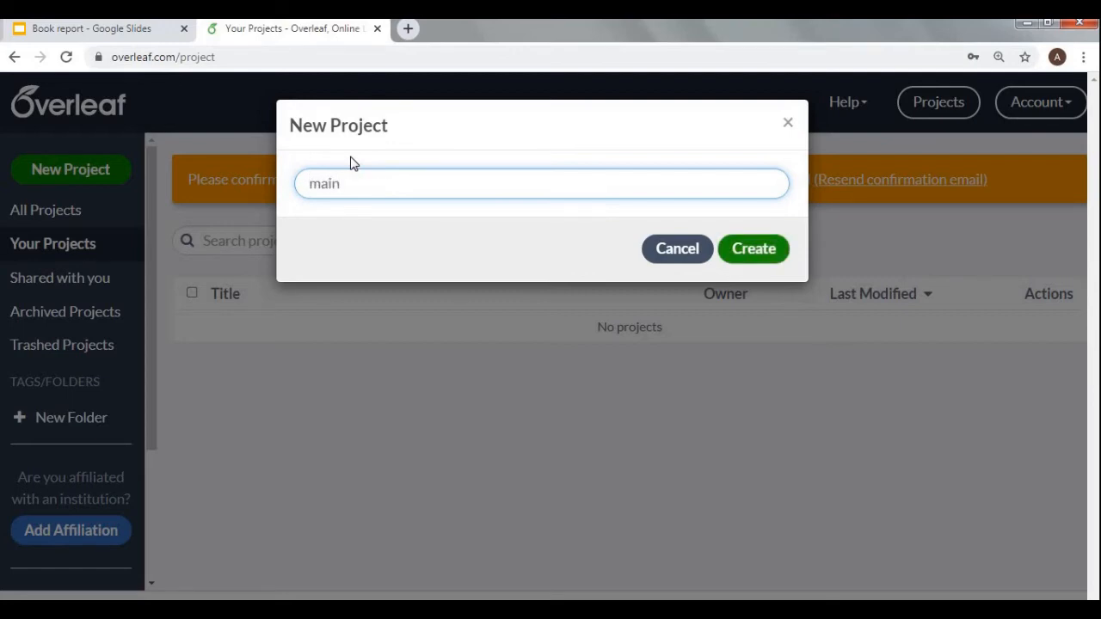
type("file")
left_click(781, 245)
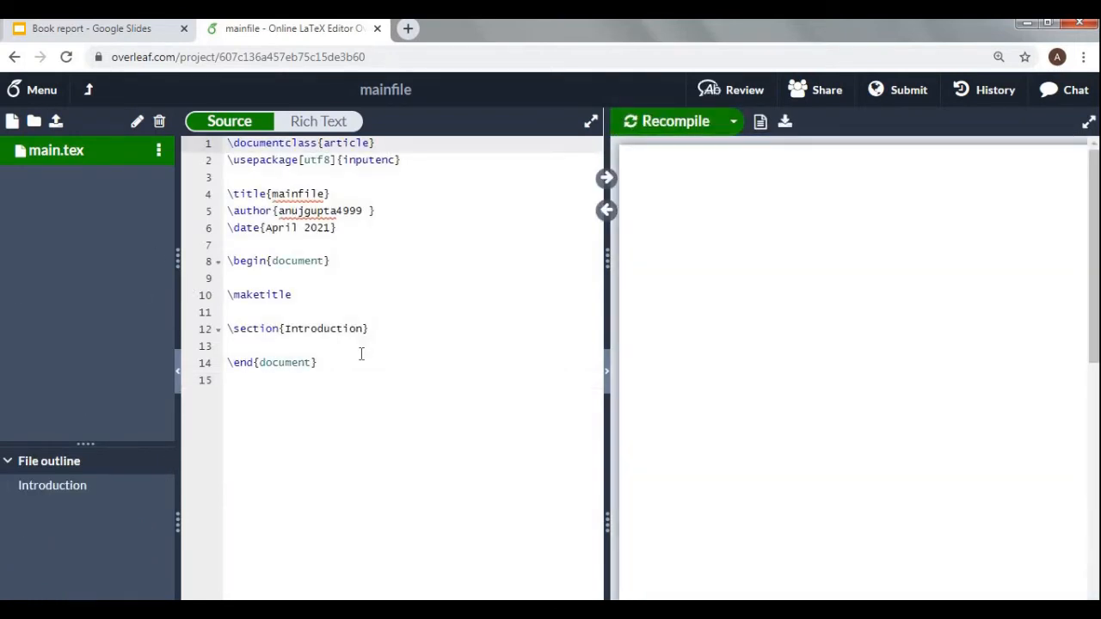
Step: Delete all the template code from main.tex, then recompile the empty document and hide its log
left_click(356, 370)
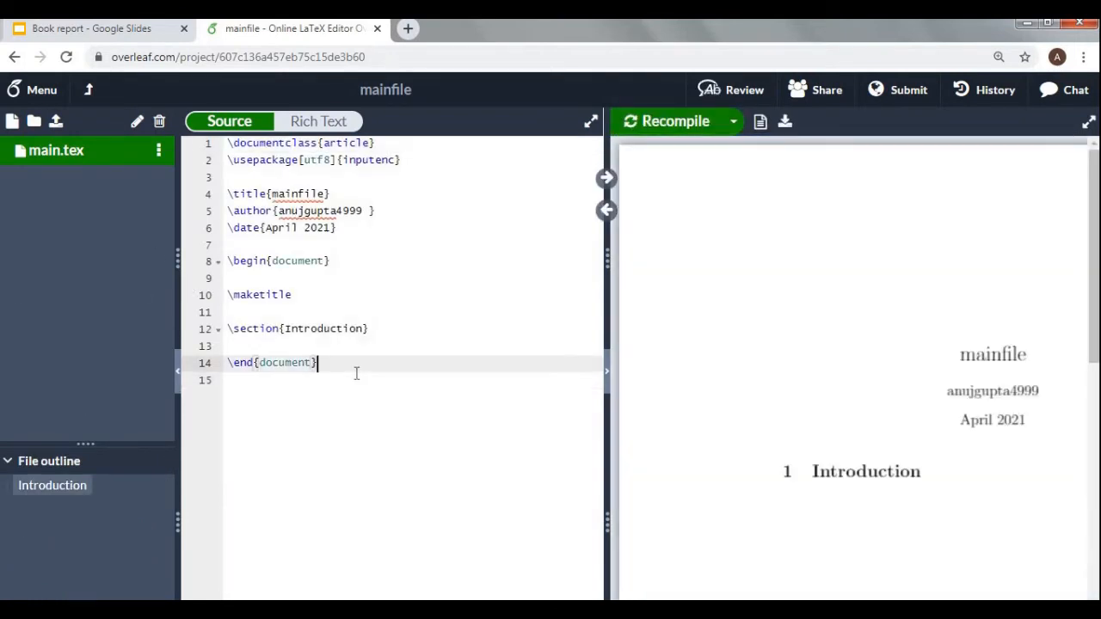
key("shift+Up")
key("shift+Up")
key("shift+Up")
key("shift+Up")
key("shift+Up")
key("shift+Up")
key("shift+Up")
key("shift+Up")
key("shift+Up")
key("shift+Up")
key("shift+Up")
key("shift+Up")
key("shift+Up")
key("shift+Up")
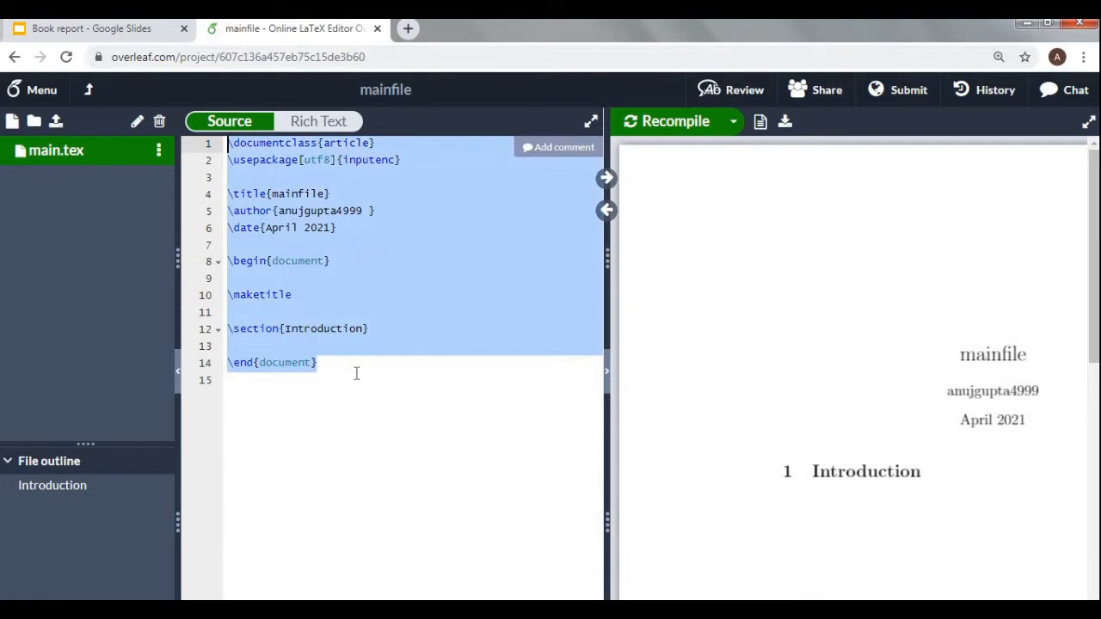
key("BackSpace")
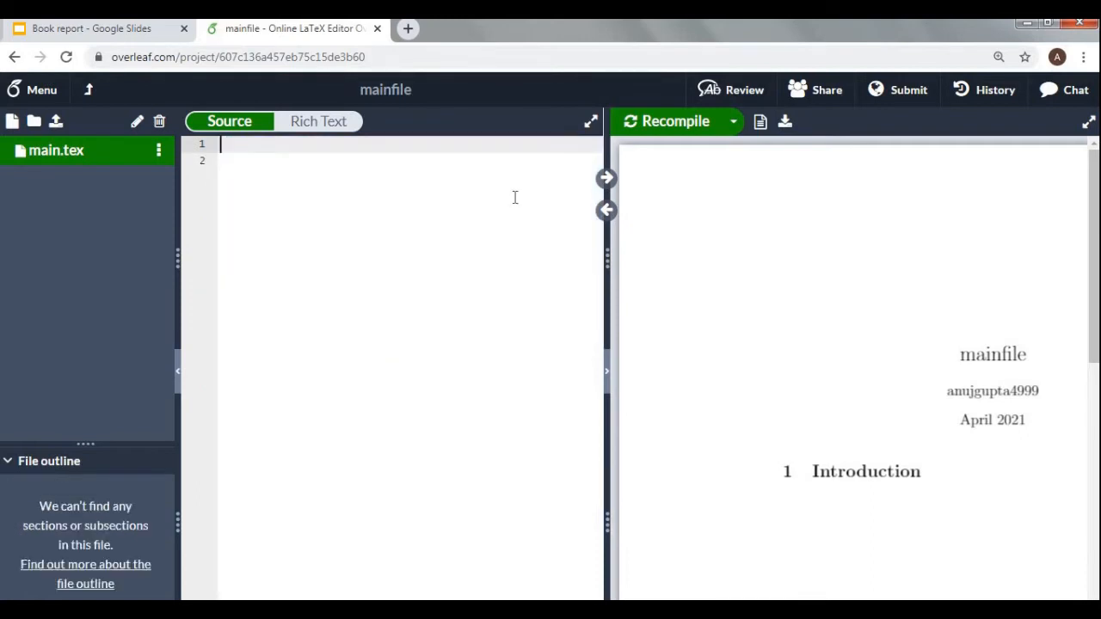
left_click(659, 127)
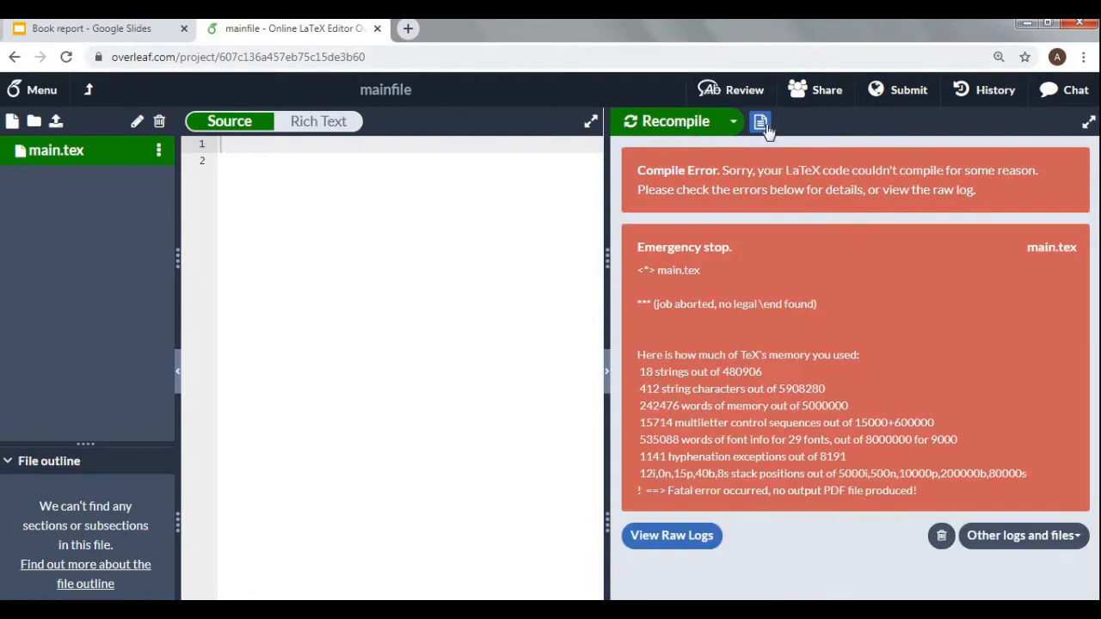
left_click(765, 125)
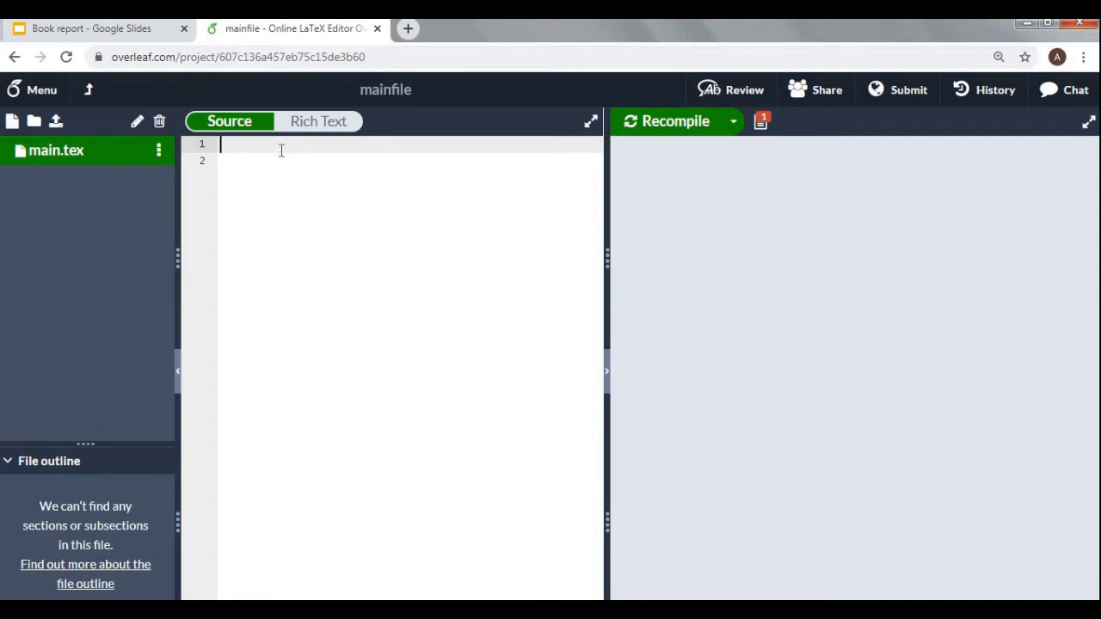
Step: Declare the document class on line 1 with \documentclass{article}
type("documentclass{article")
key("Left")
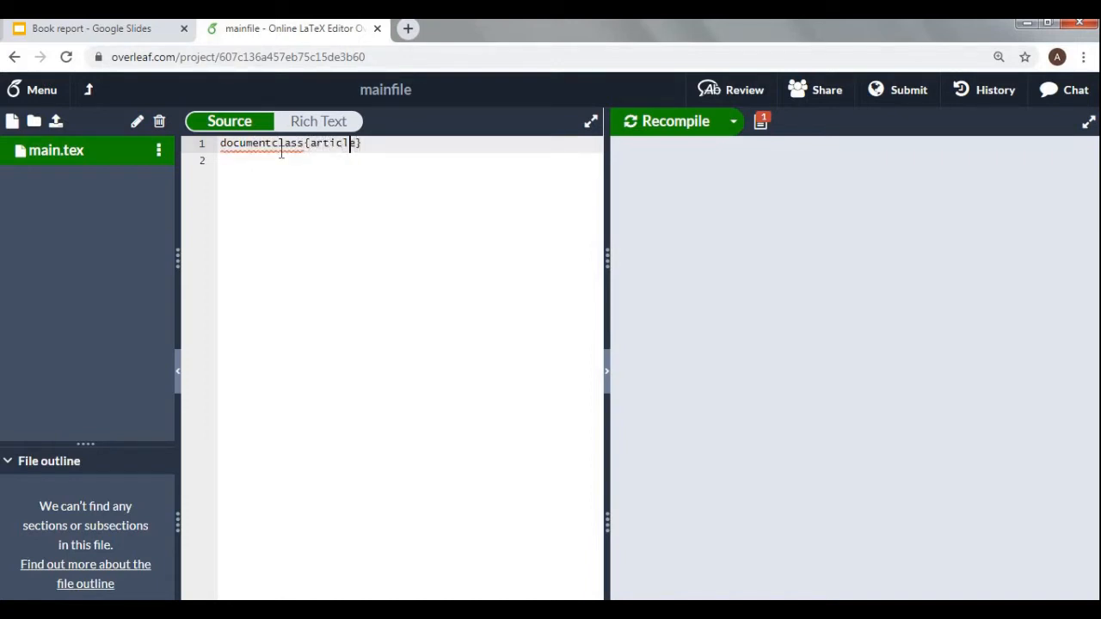
key("Left")
key("Left")
key("Left")
key("Left")
key("Left")
key("Left")
key("Left")
key("Left")
key("Left")
key("Left")
key("Left")
key("Left")
key("Left")
key("Left")
type("\\")
key("Right")
key("Right")
key("Right")
key("Right")
key("Right")
key("Right")
key("Right")
key("Right")
key("Right")
key("Right")
key("Right")
key("Right")
key("Right")
key("Right")
key("Right")
key("Right")
key("Right")
key("Right")
key("Right")
key("Right")
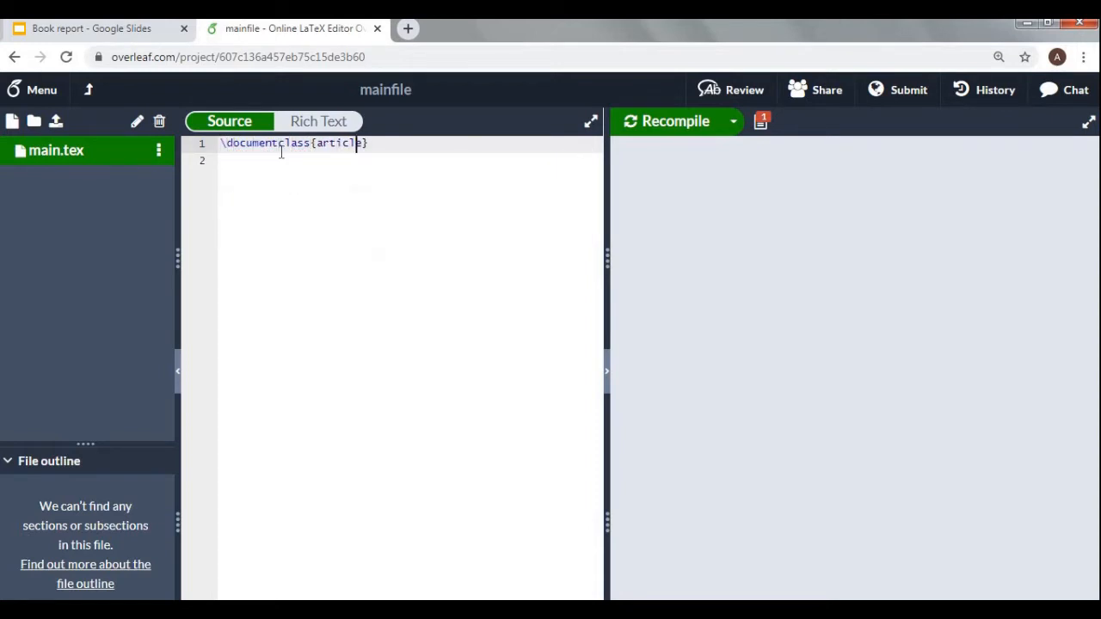
key("Right")
key("Return")
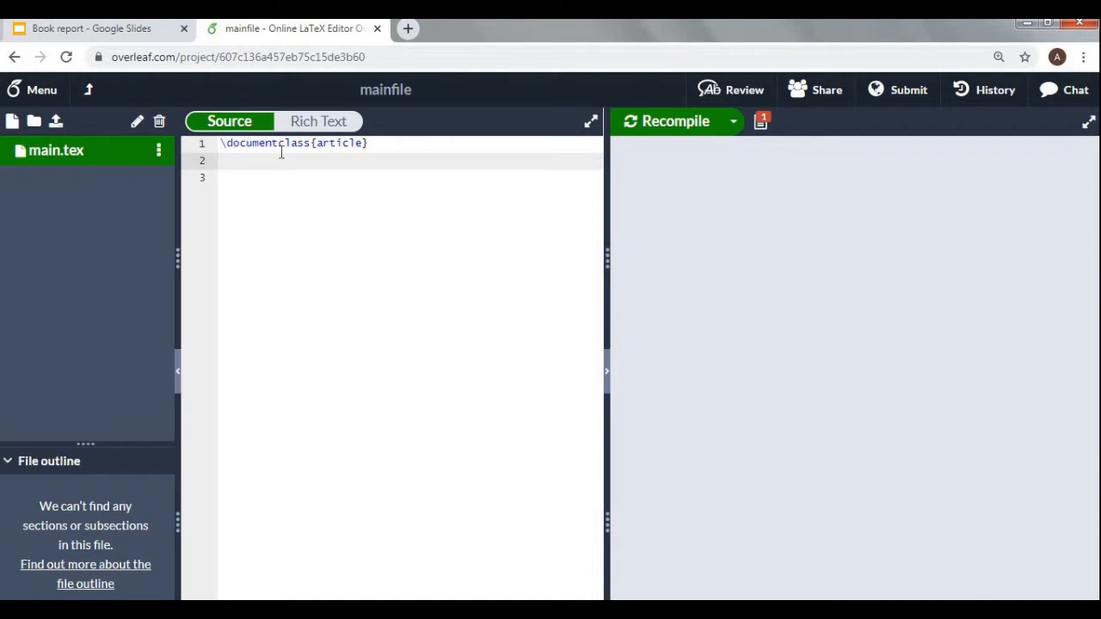
Step: Leave a blank line after the class declaration and write \begin{document} on line 3
key("Return")
type("\\")
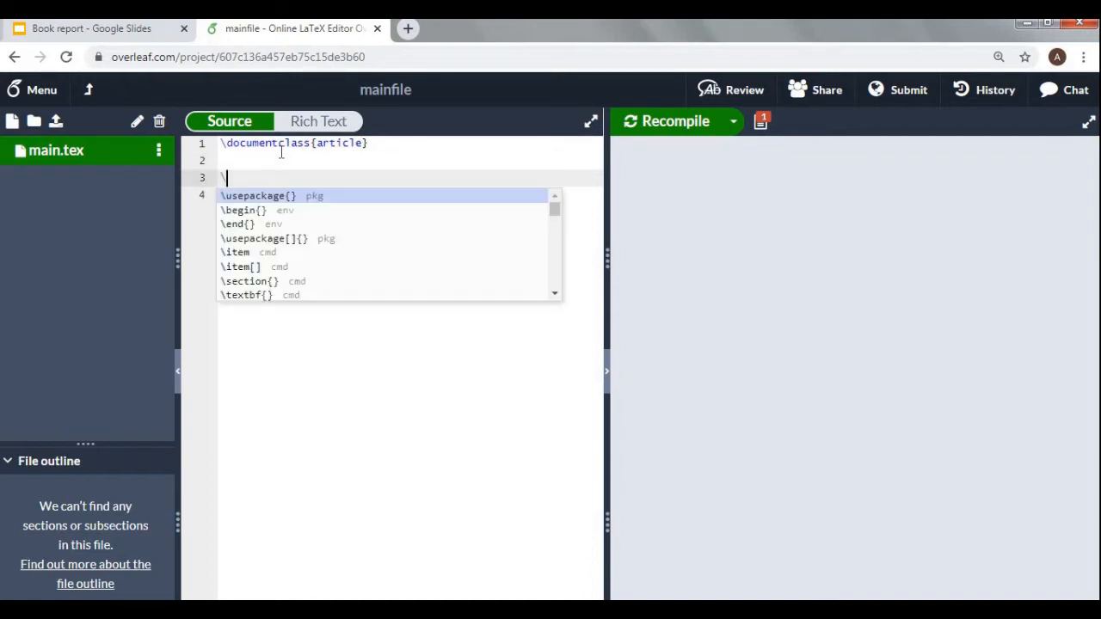
type("begin")
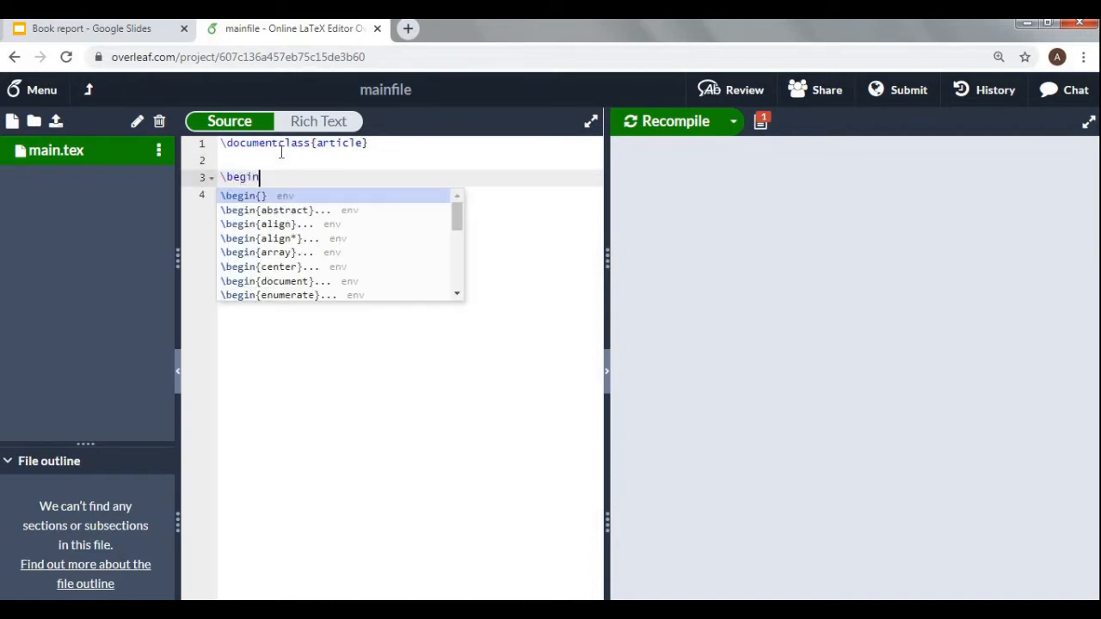
type("{a")
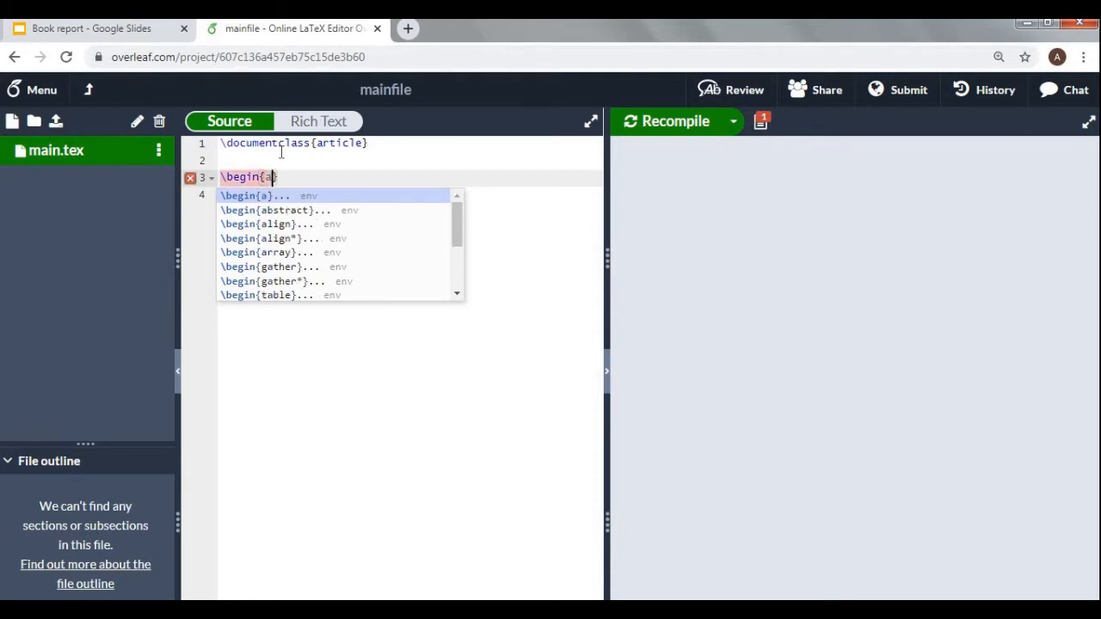
key("BackSpace")
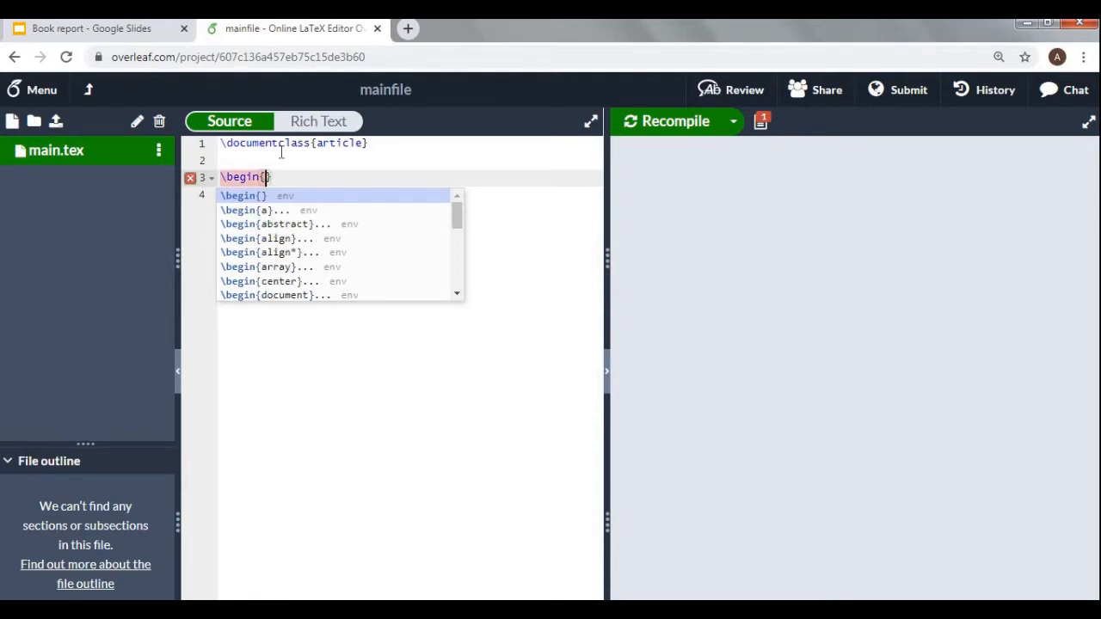
type("docume")
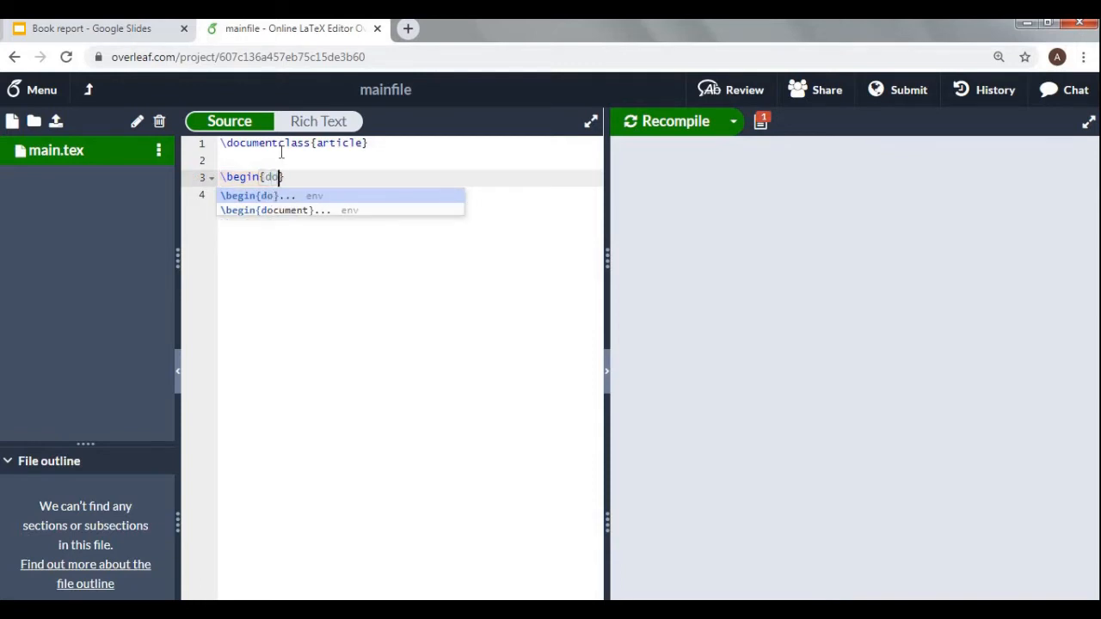
type("nt")
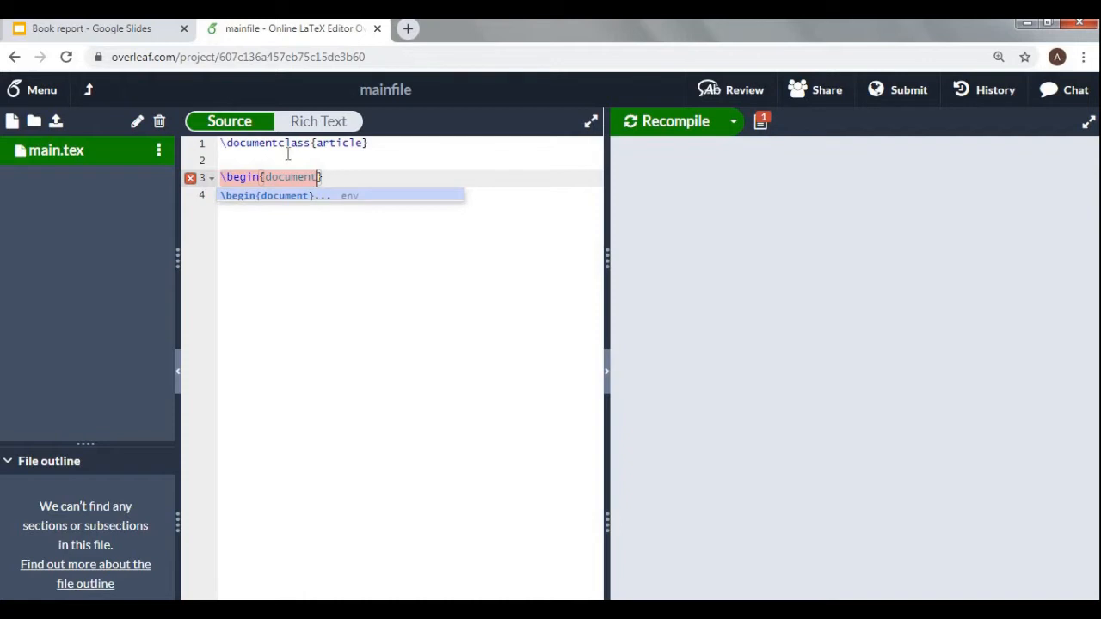
left_click(337, 178)
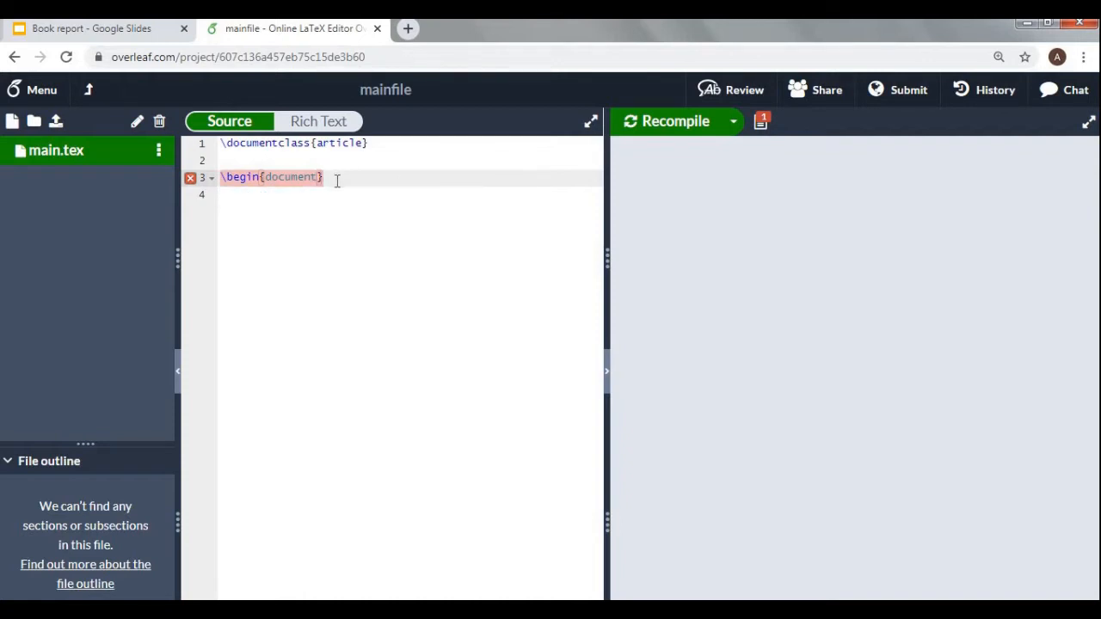
key("Return")
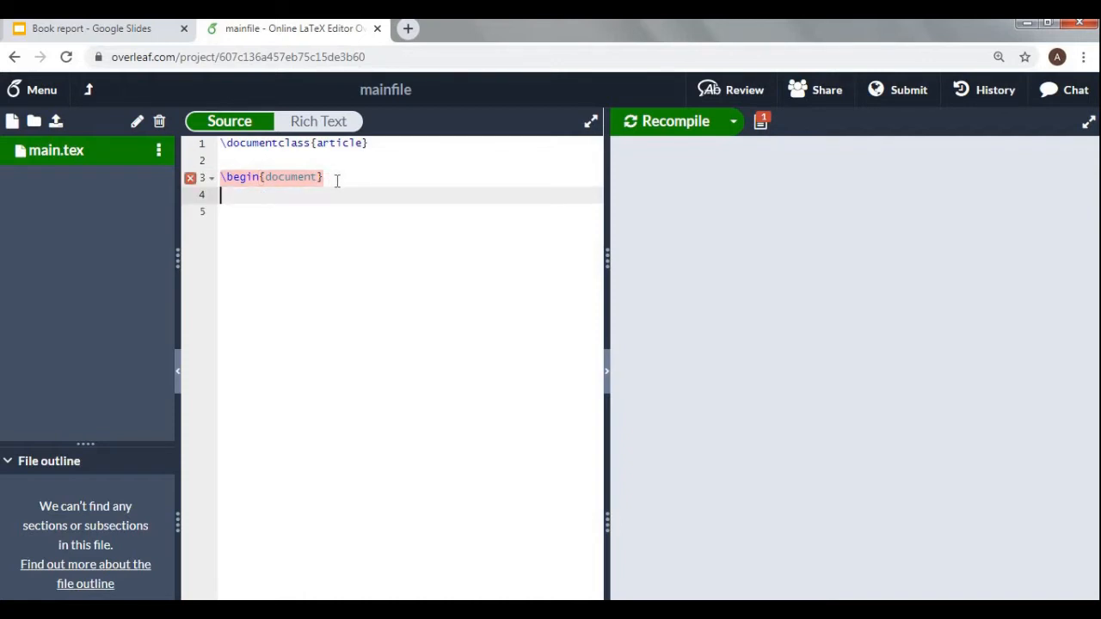
Step: Replace the unclosed \begin{document} with the autocompleted document environment that includes \end{document}
left_click(333, 184)
key("Left")
key("Left")
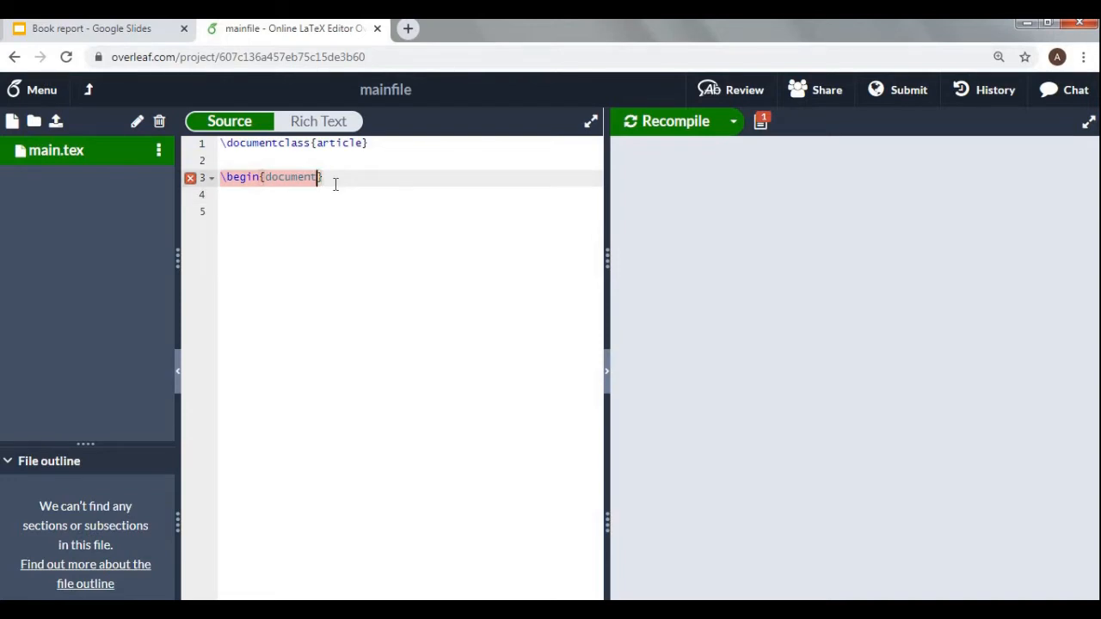
key("Left")
key("Left")
key("Left")
key("Left")
key("Left")
key("Right")
key("Right")
key("Right")
key("Right")
key("Right")
key("Right")
key("Right")
key("BackSpace")
key("BackSpace")
key("BackSpace")
key("BackSpace")
key("BackSpace")
key("BackSpace")
key("BackSpace")
key("BackSpace")
key("BackSpace")
key("BackSpace")
key("BackSpace")
key("BackSpace")
key("BackSpace")
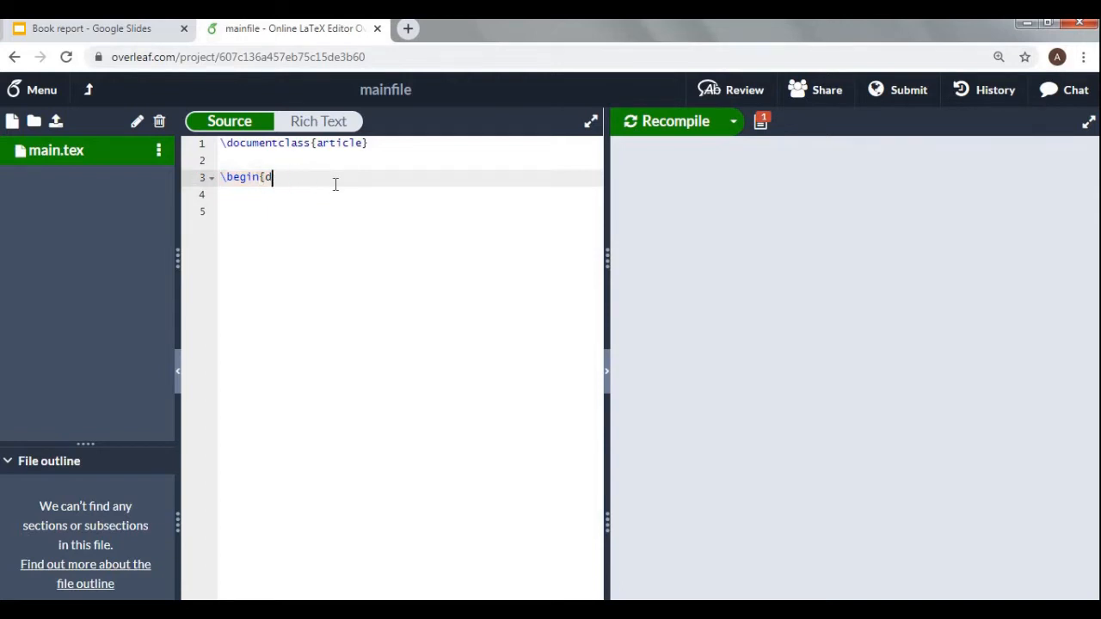
type("g")
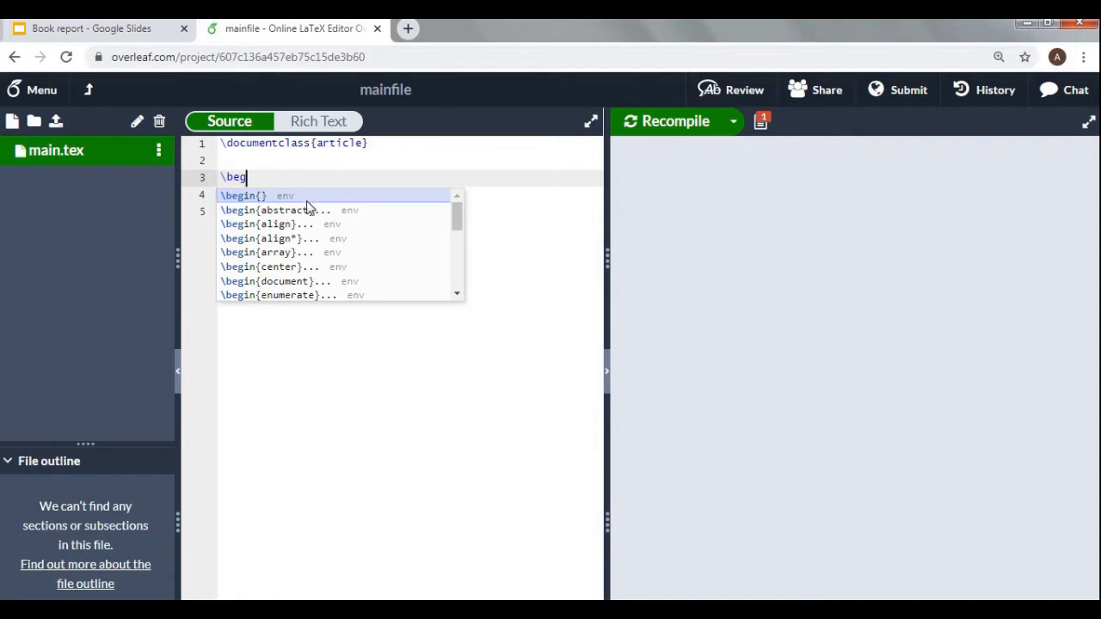
left_click(299, 286)
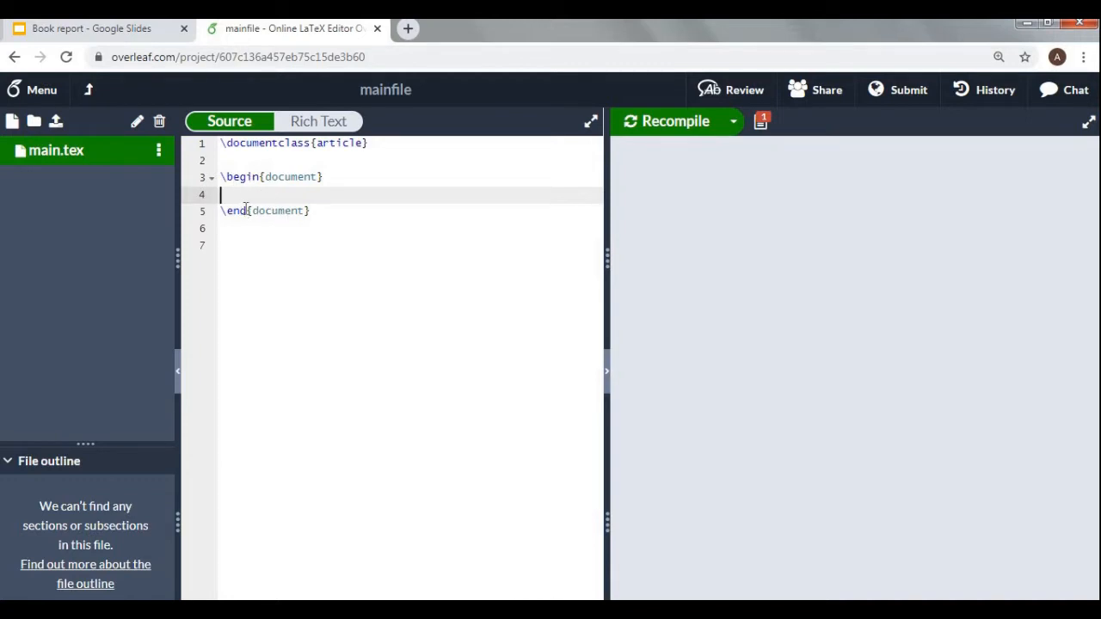
left_click(314, 212)
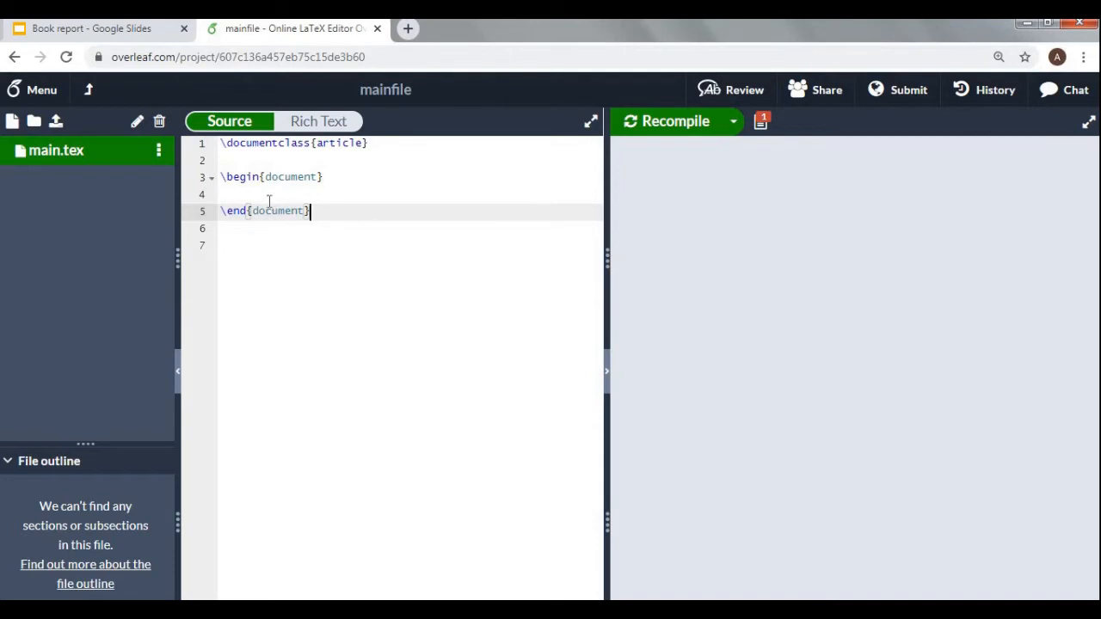
Step: Write "This is my first Latex document." inside the document environment and recompile
left_click(295, 194)
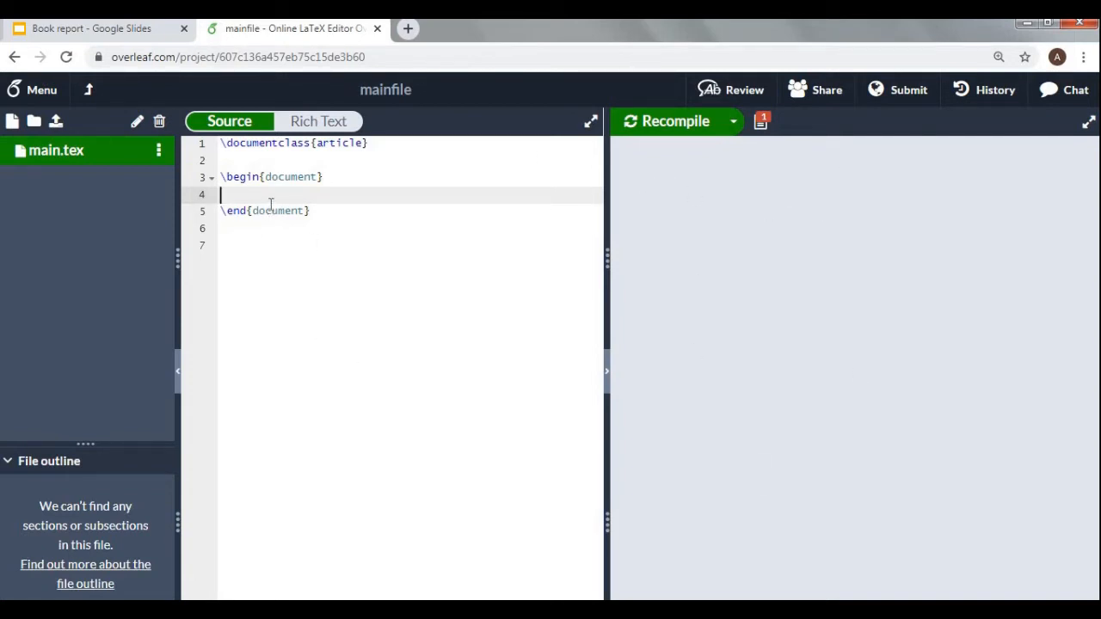
type("This is m")
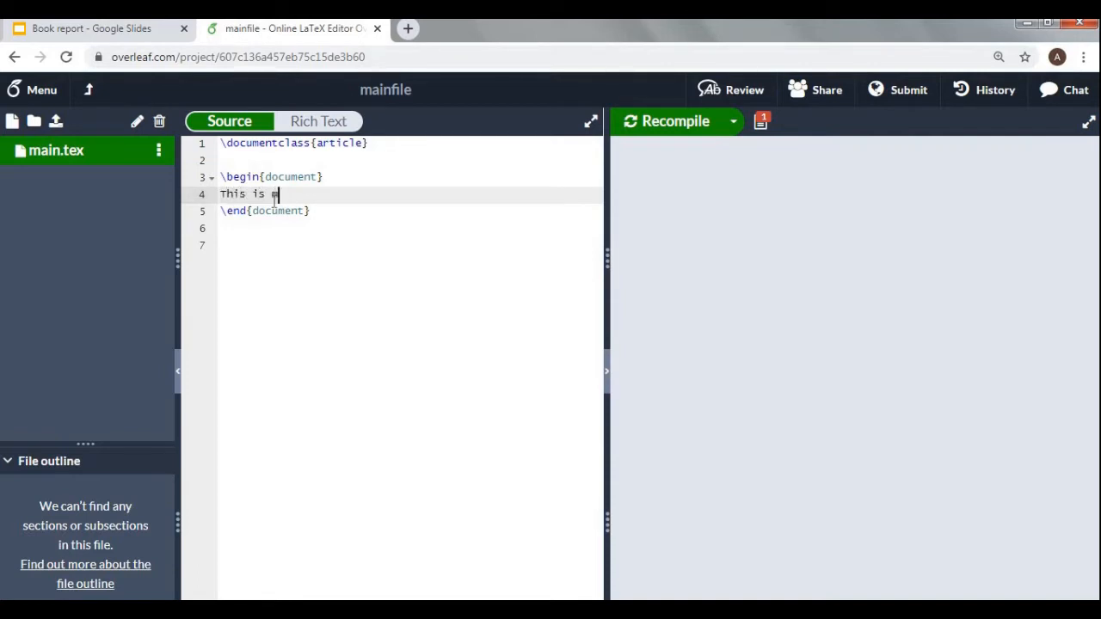
type("y first Latex ")
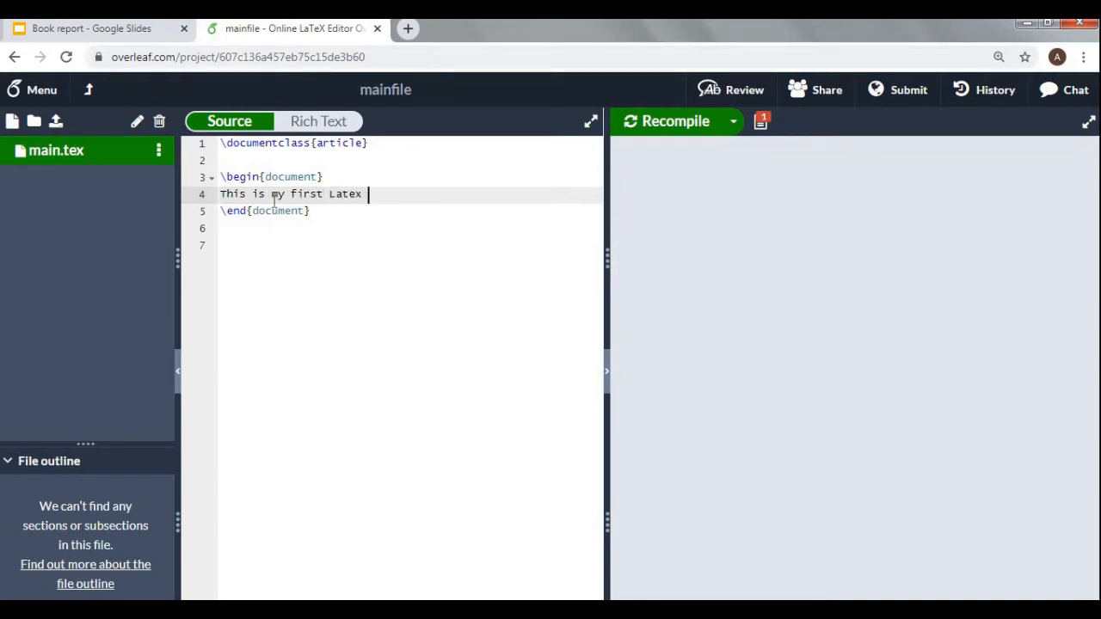
type("D")
key("BackSpace")
type("document.")
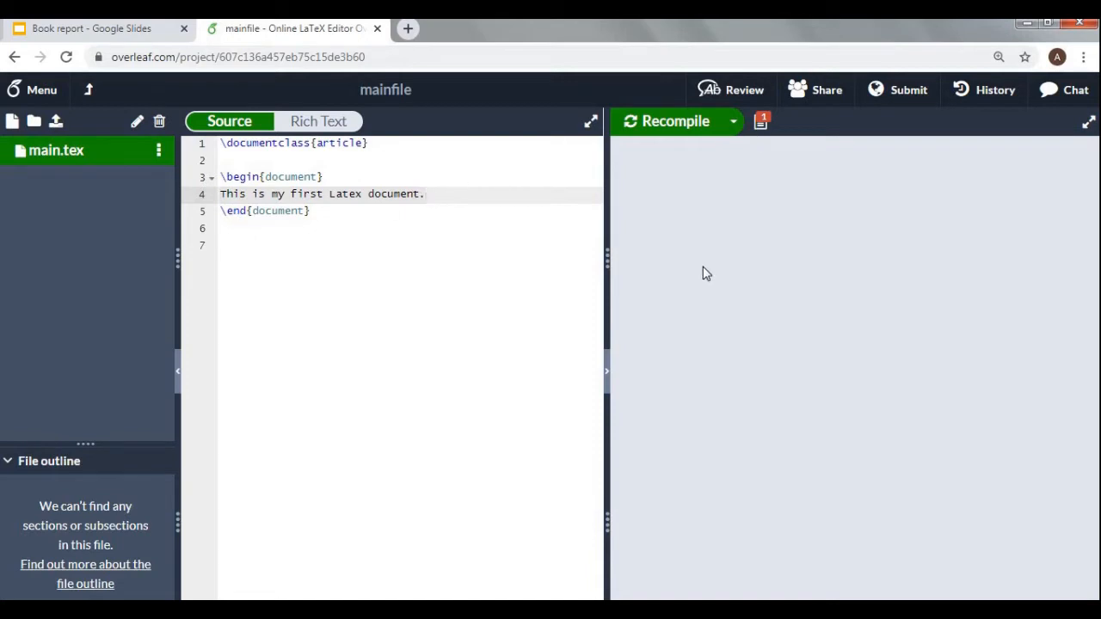
left_click(667, 125)
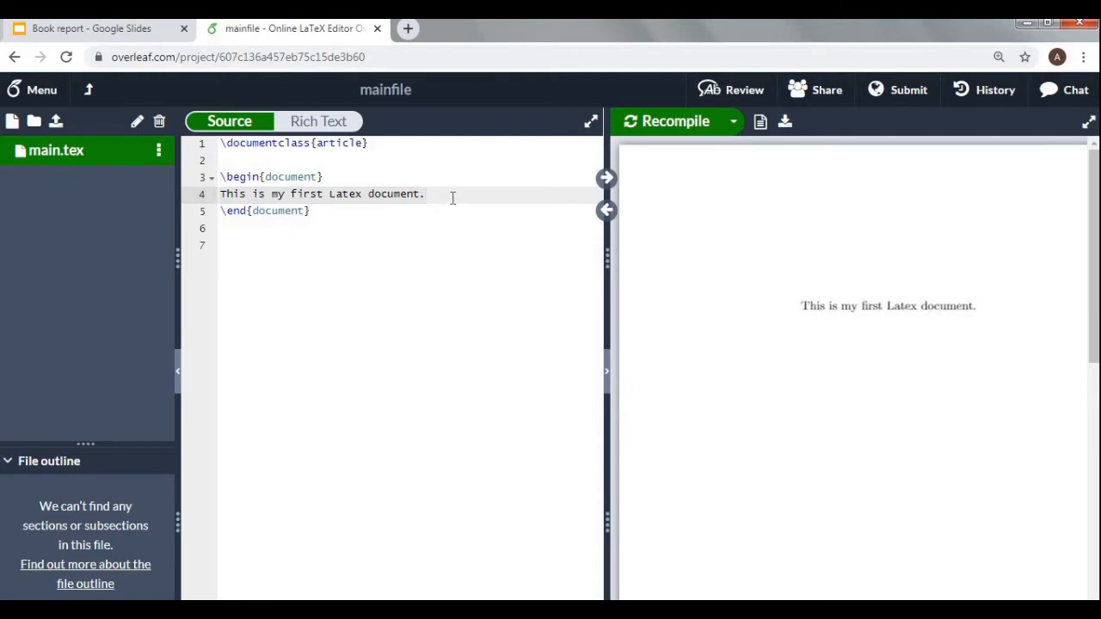
Step: Add a second sentence on line 5, "This is my first \LaTeX document.", using the \LaTeX command for the logo
key("Return")
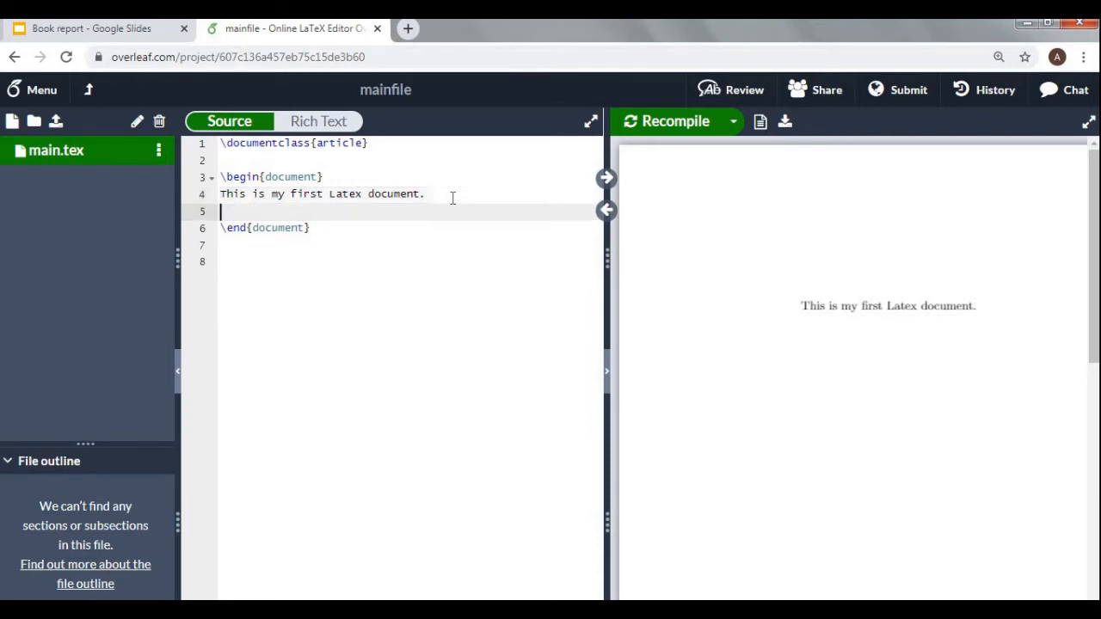
type("This is my ")
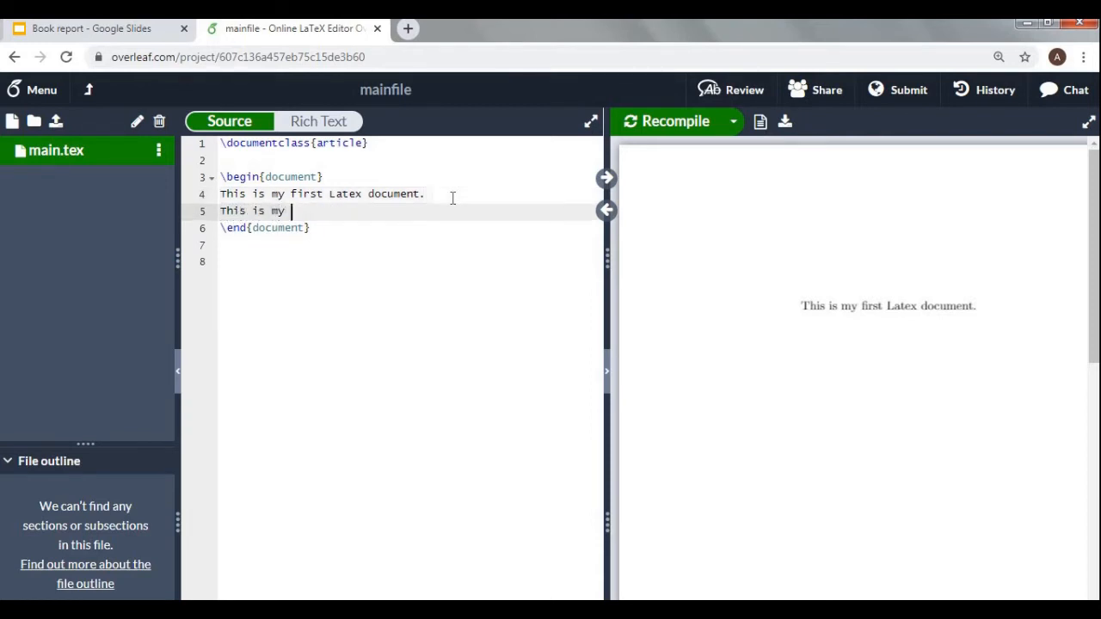
type("first l")
key("BackSpace")
type("\\")
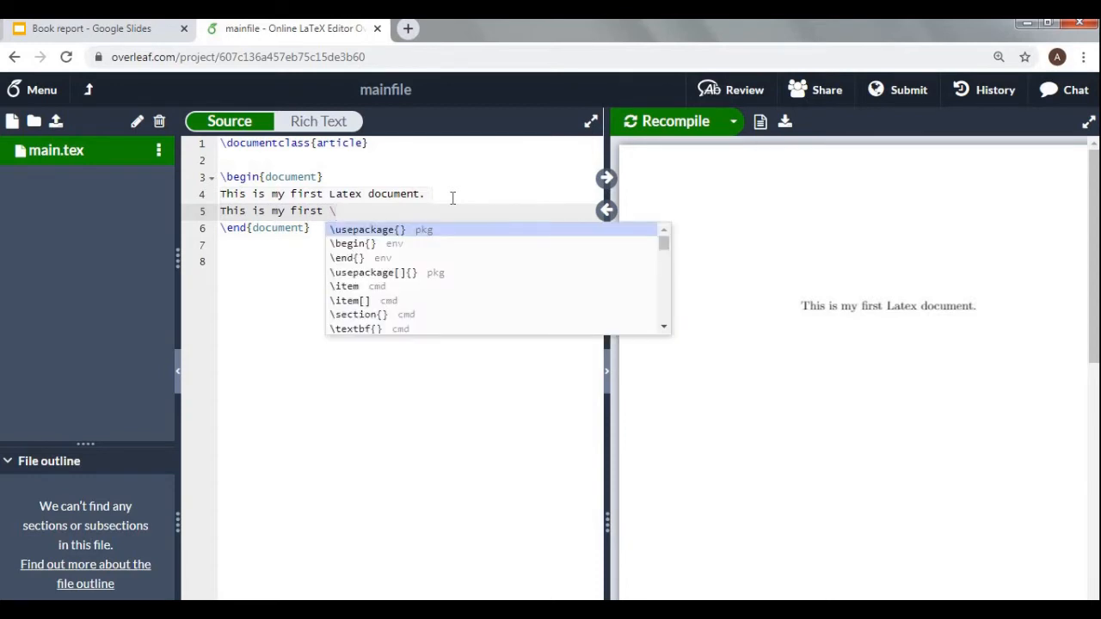
type("L")
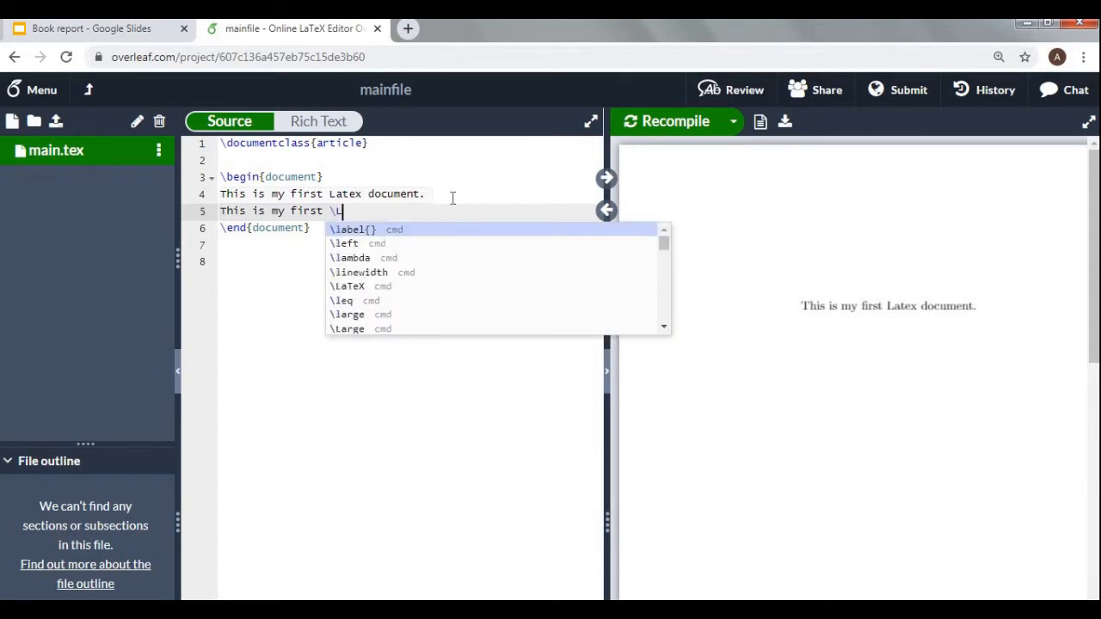
type("A")
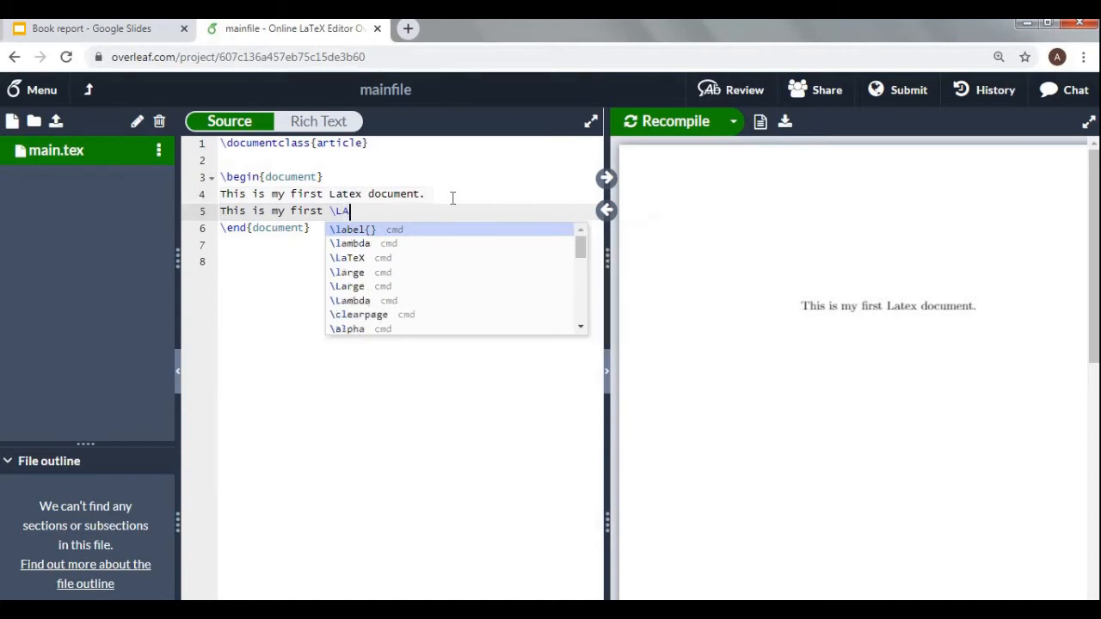
type("T")
key("BackSpace")
key("BackSpace")
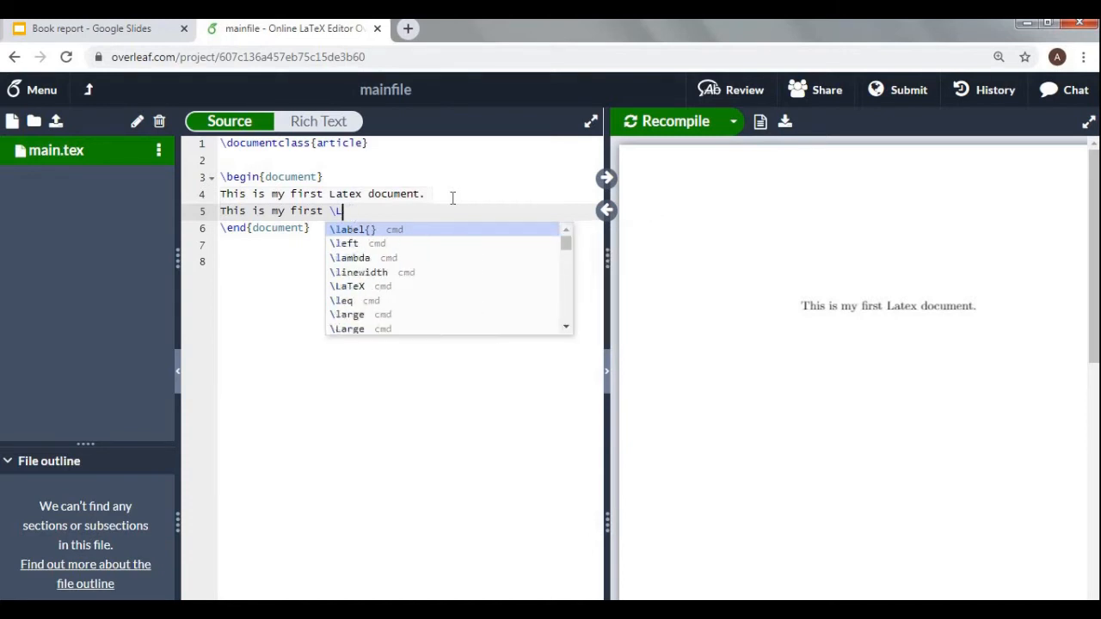
type("aT")
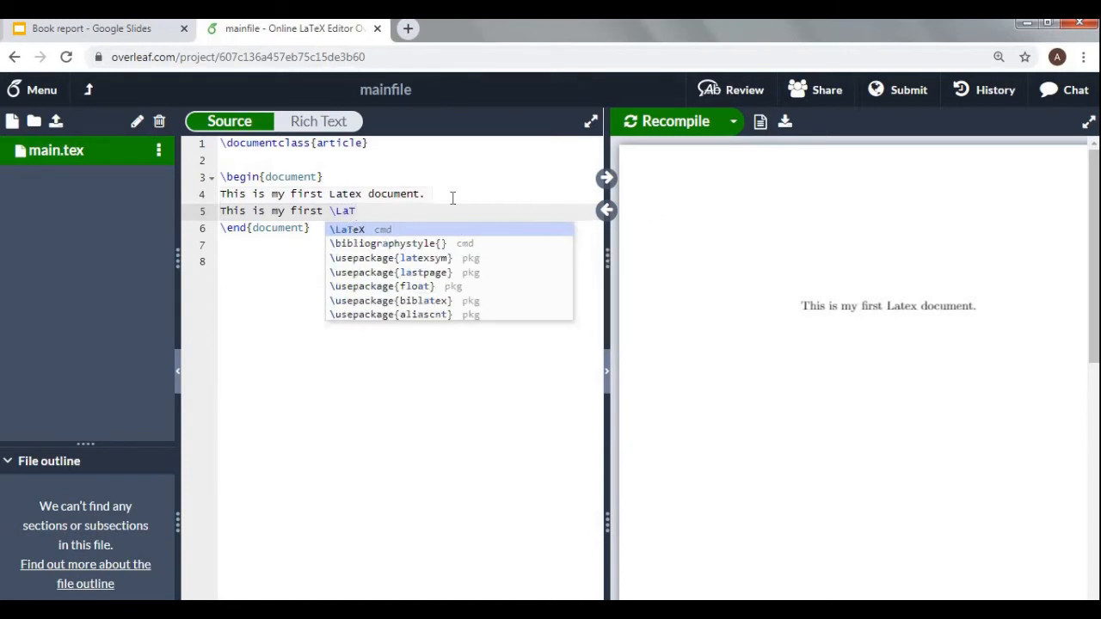
type("eX")
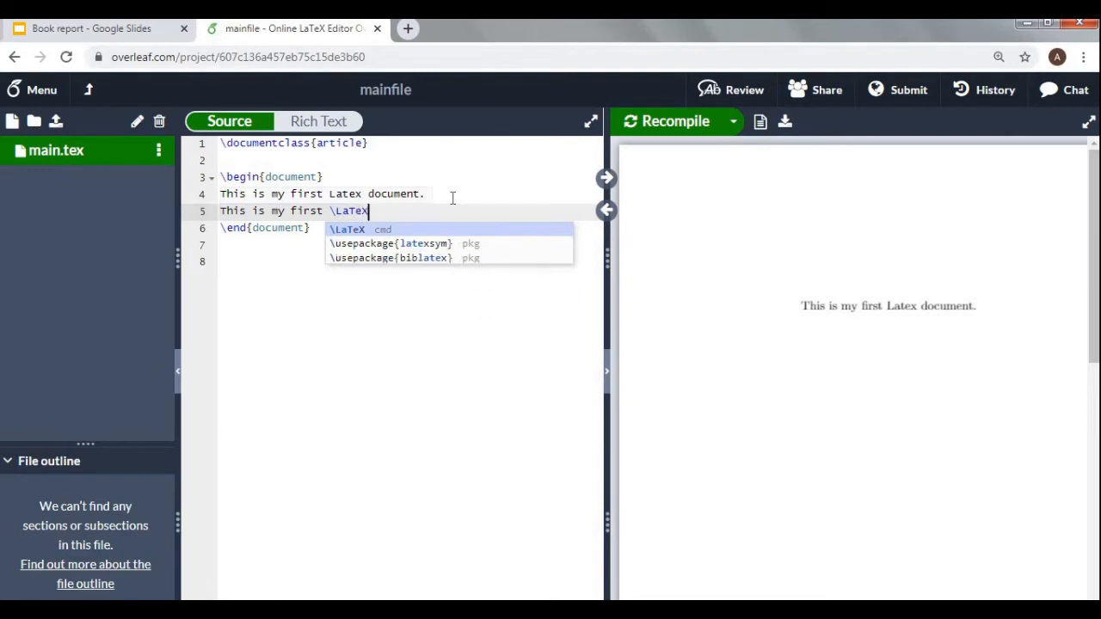
left_click(385, 214)
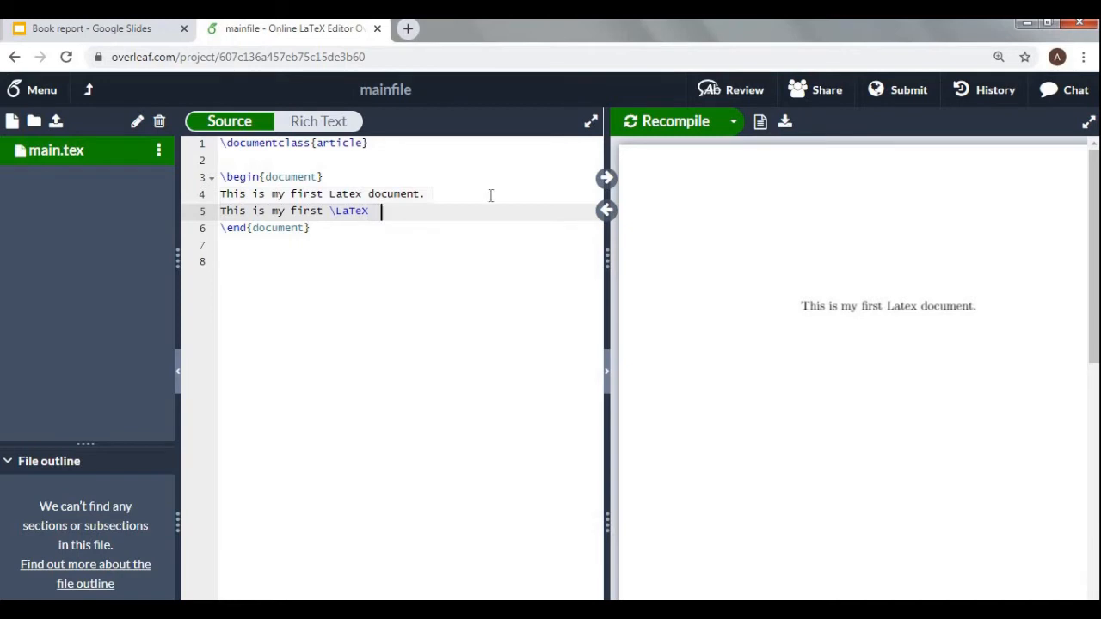
type("document.")
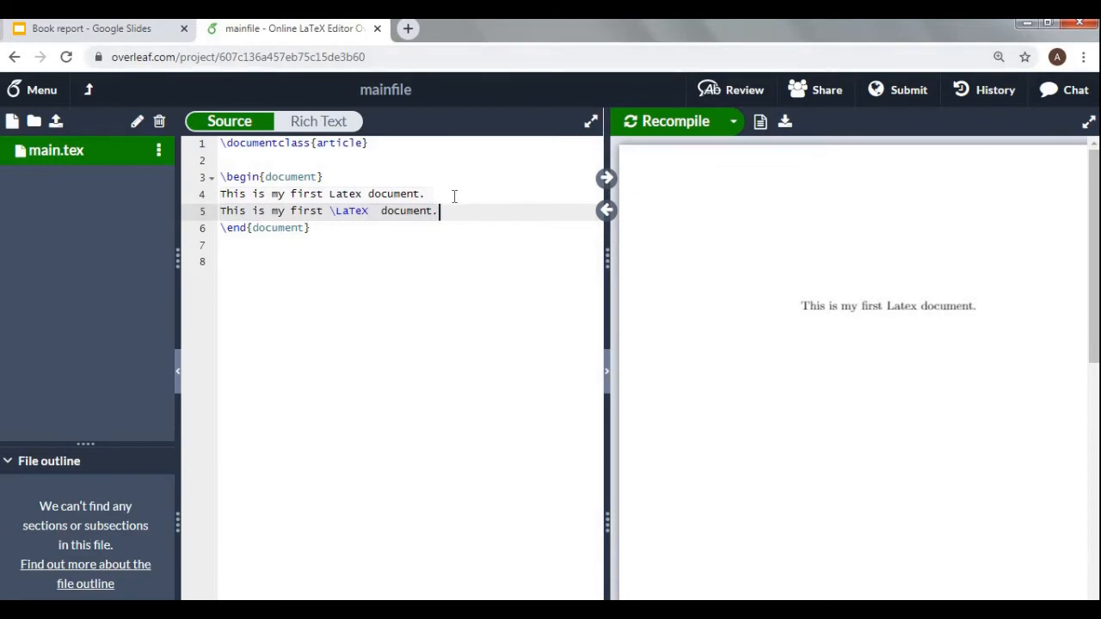
Step: Append the line break \\ to the end of the first sentence on line 4 and recompile
left_click(454, 196)
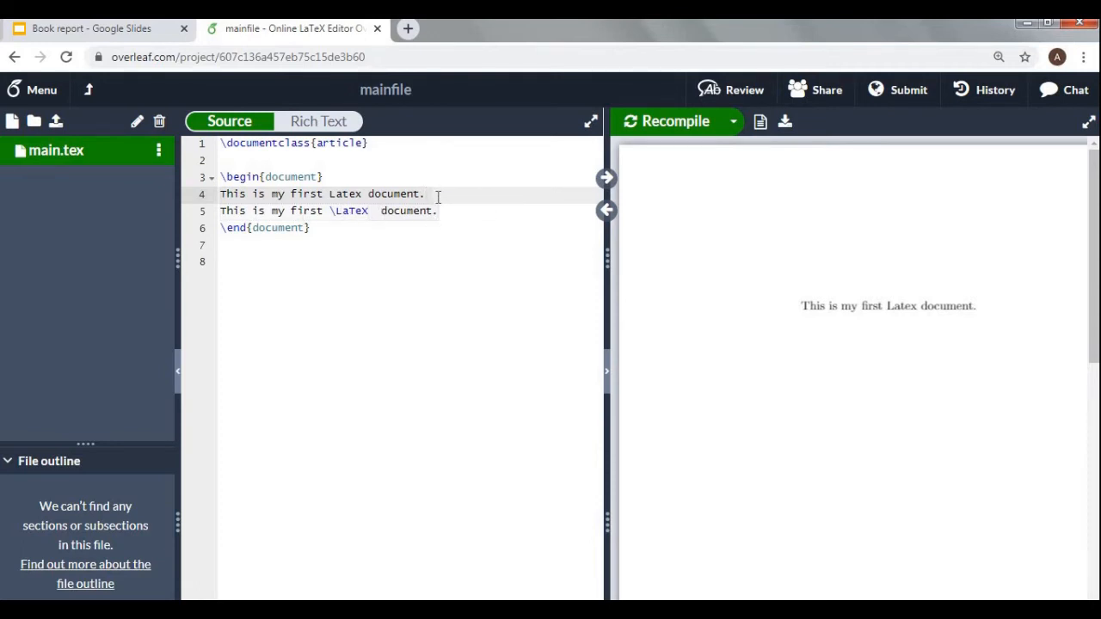
type("\\\\")
left_click(662, 125)
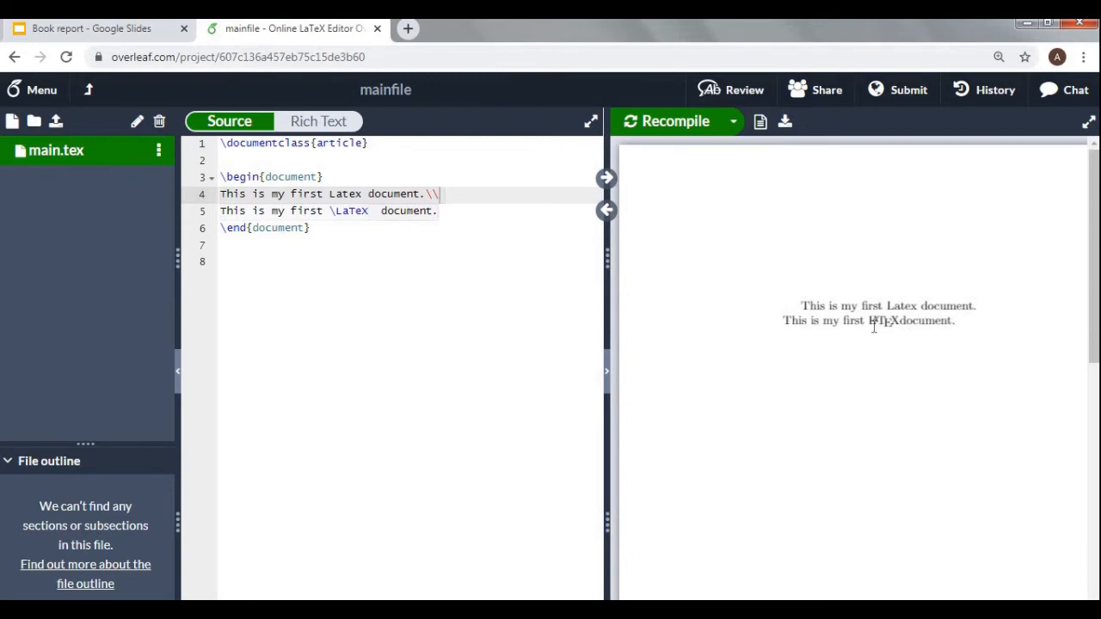
Step: Insert the spacing command \, between \LaTeX and "document." on line 5 and recompile
left_click(748, 169)
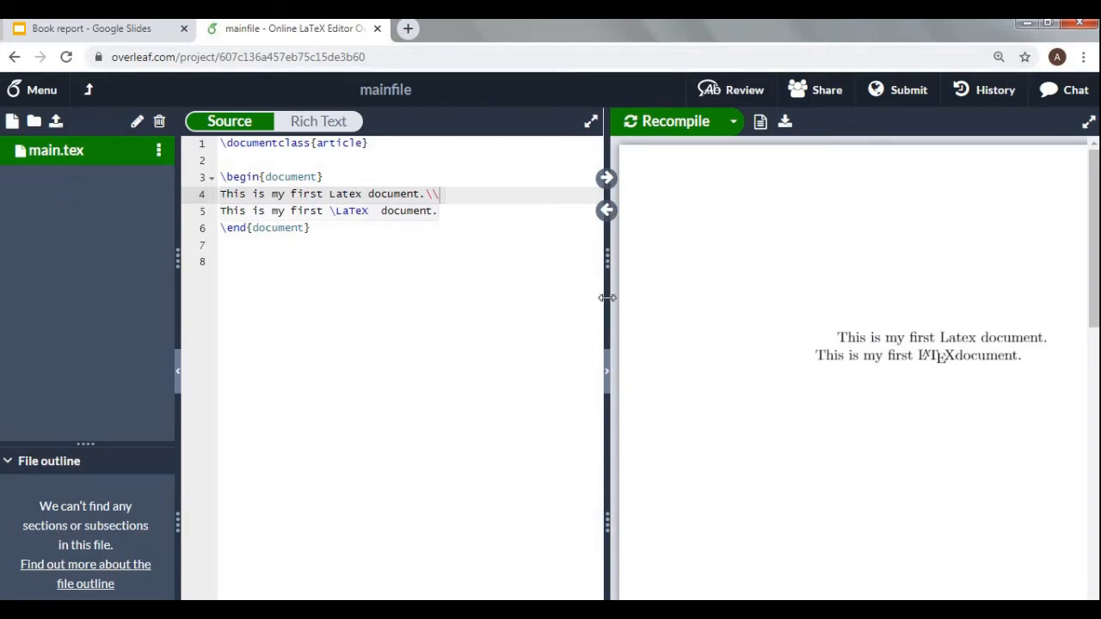
left_click(375, 215)
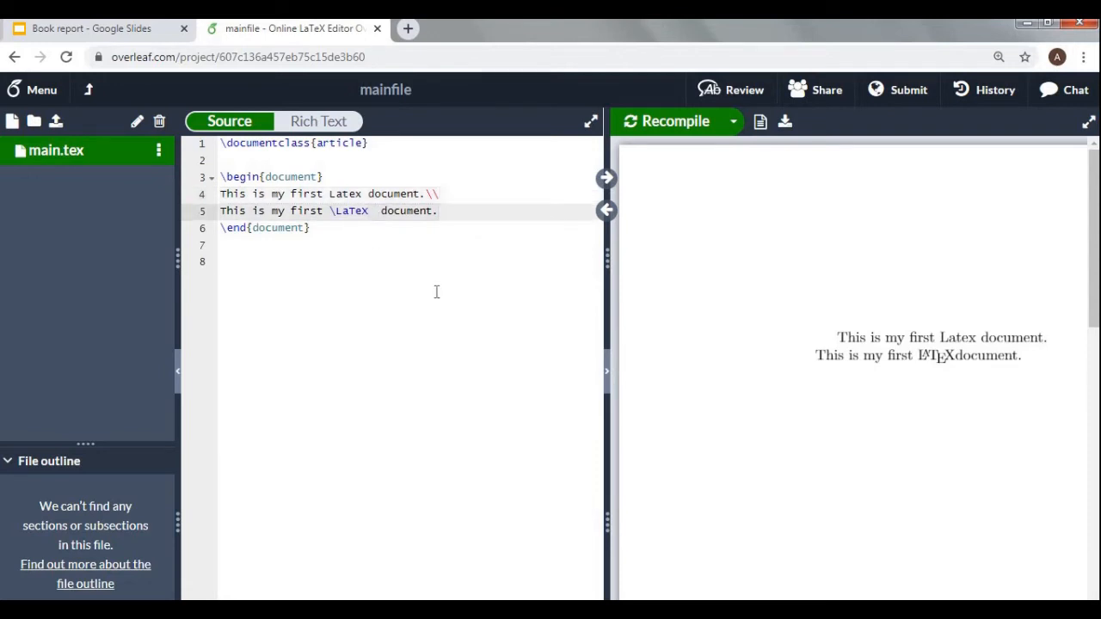
type("\\,")
left_click(642, 120)
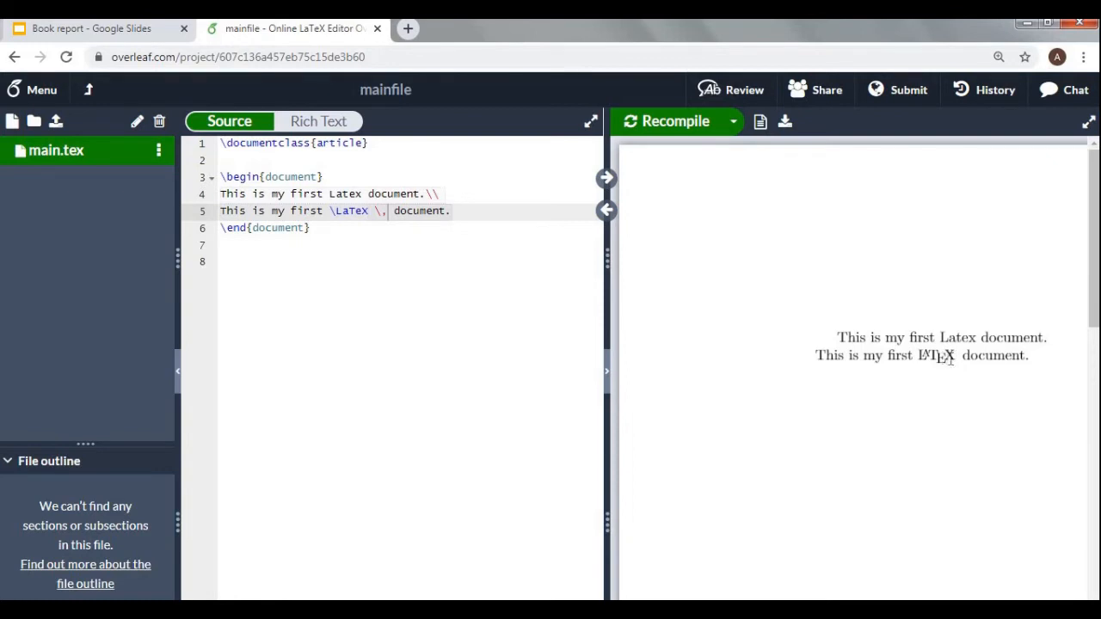
left_click(522, 210)
Step: Write \title{My First \LaTeX document.} on the empty line 2 between the document class and \begin{document}
left_click(280, 160)
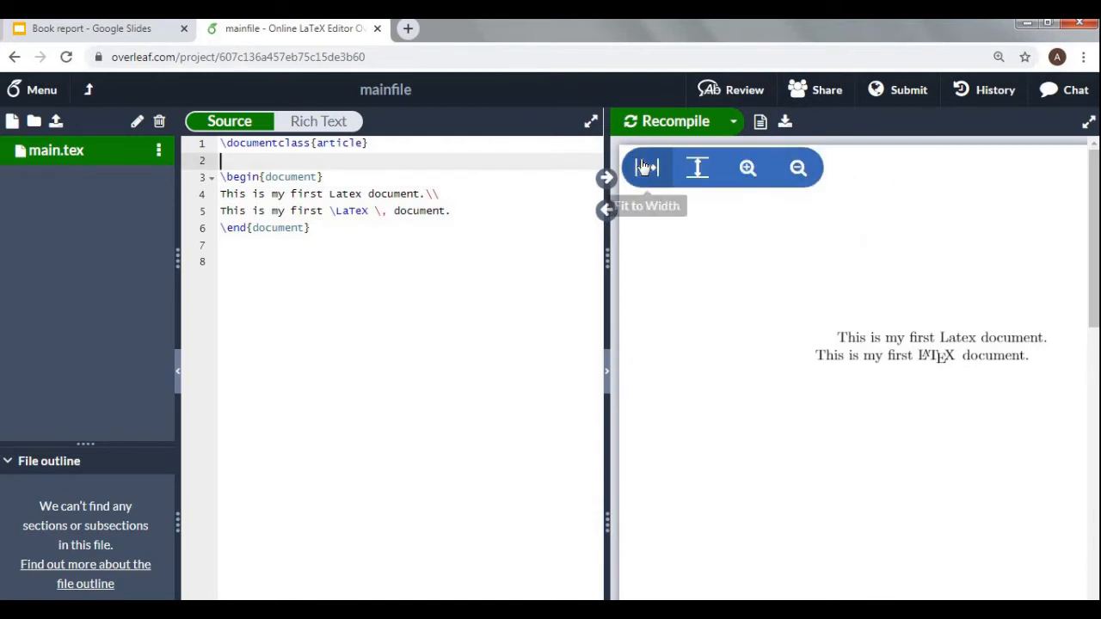
type("\\")
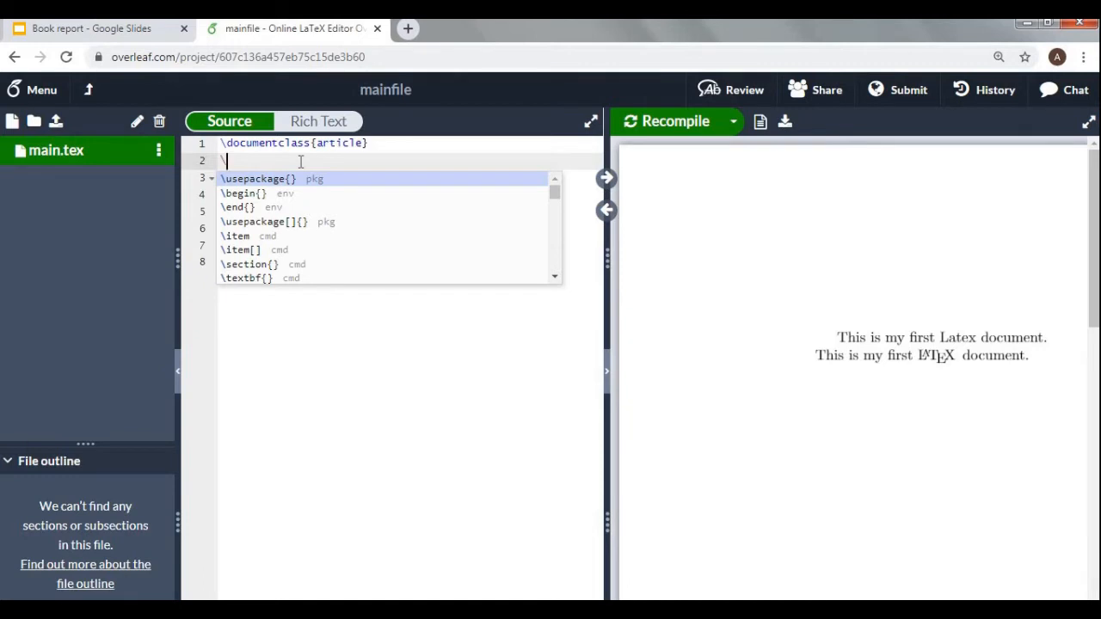
type("t")
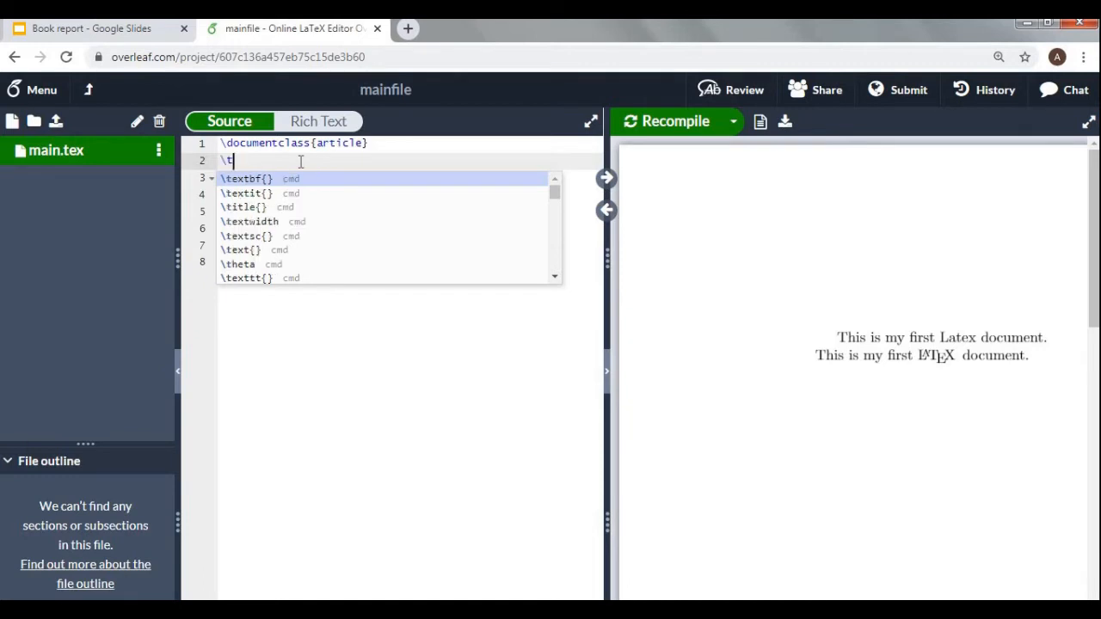
type("itle{")
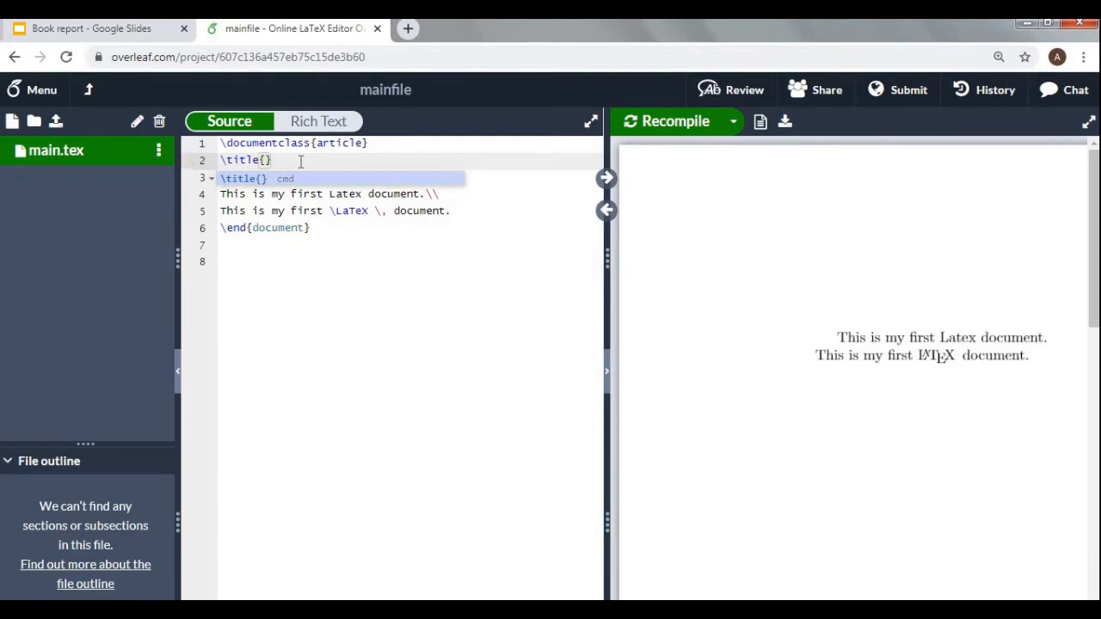
type("T")
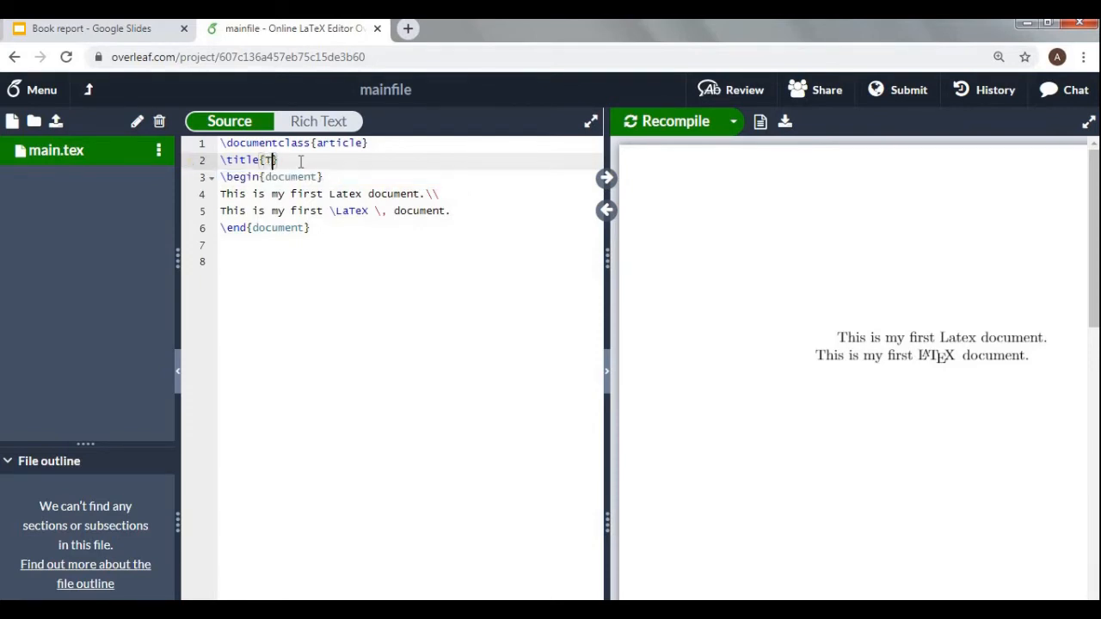
key("BackSpace")
type("My Fi")
key("BackSpace")
type("irst \\")
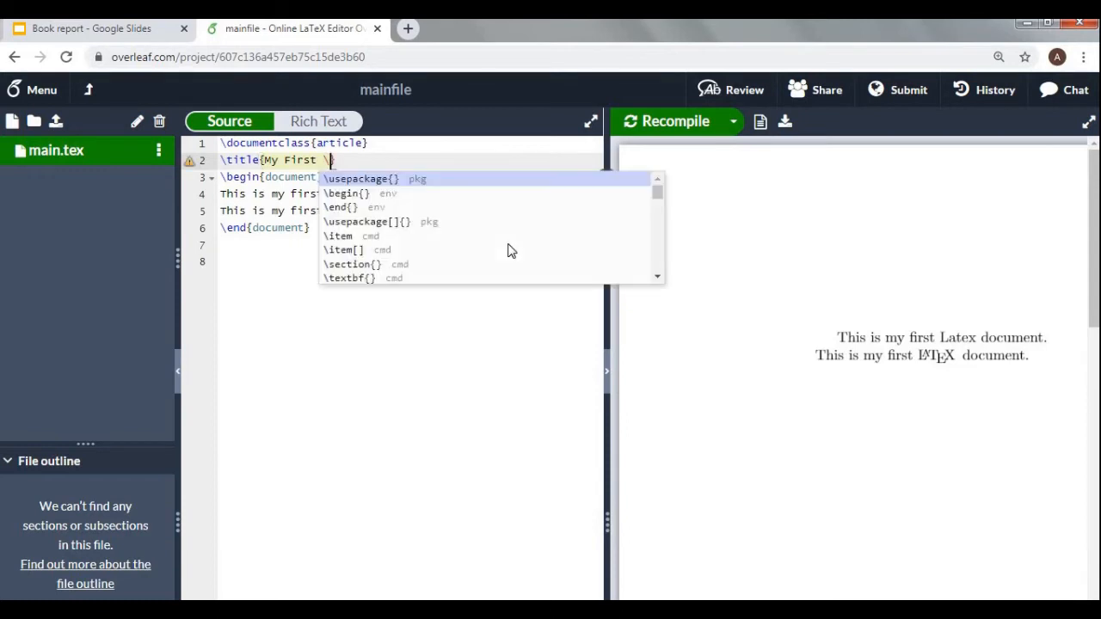
type("lat")
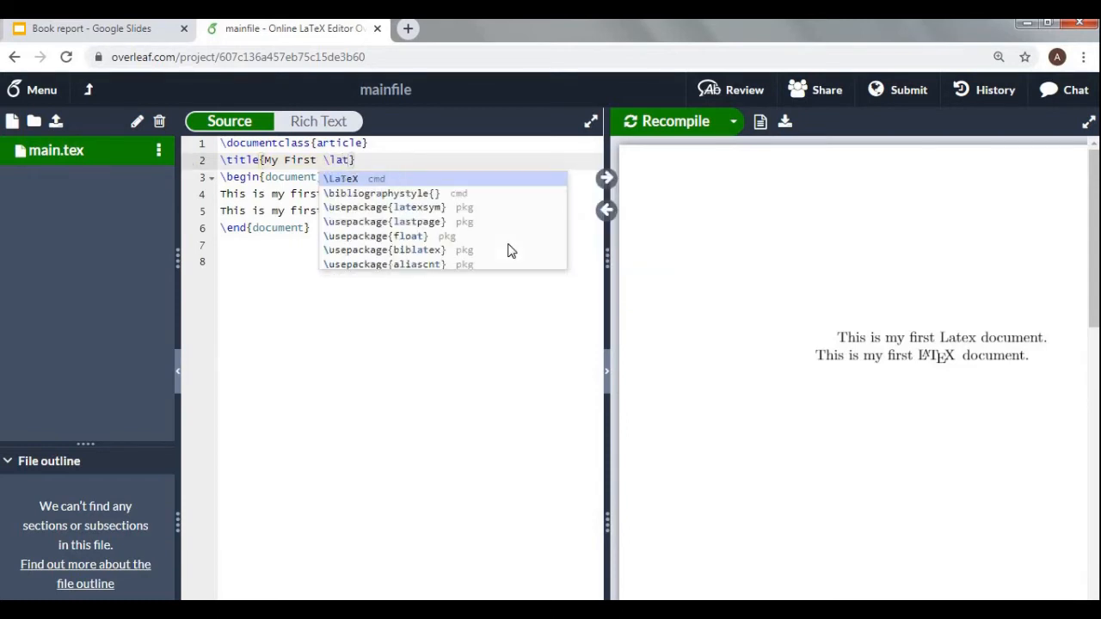
key("BackSpace")
key("BackSpace")
key("BackSpace")
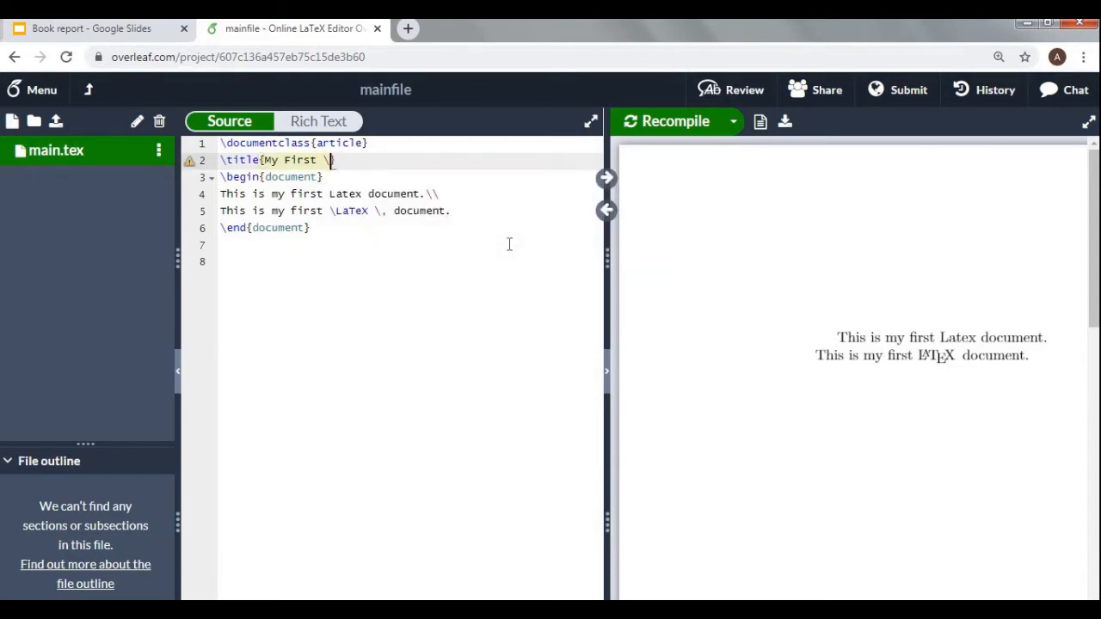
type("LaT")
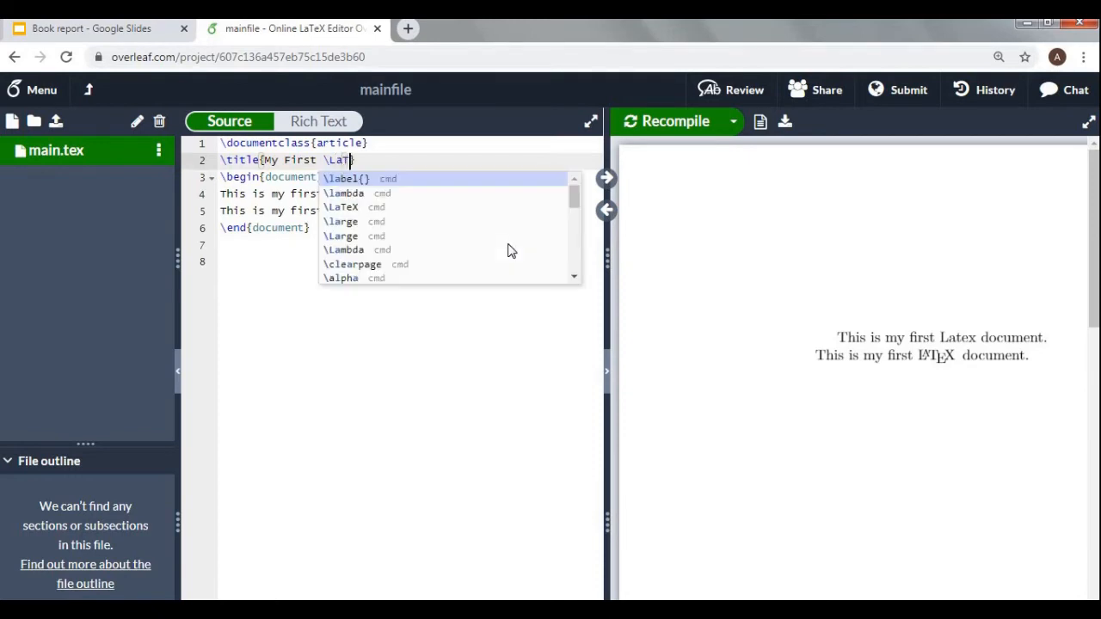
type("eX ")
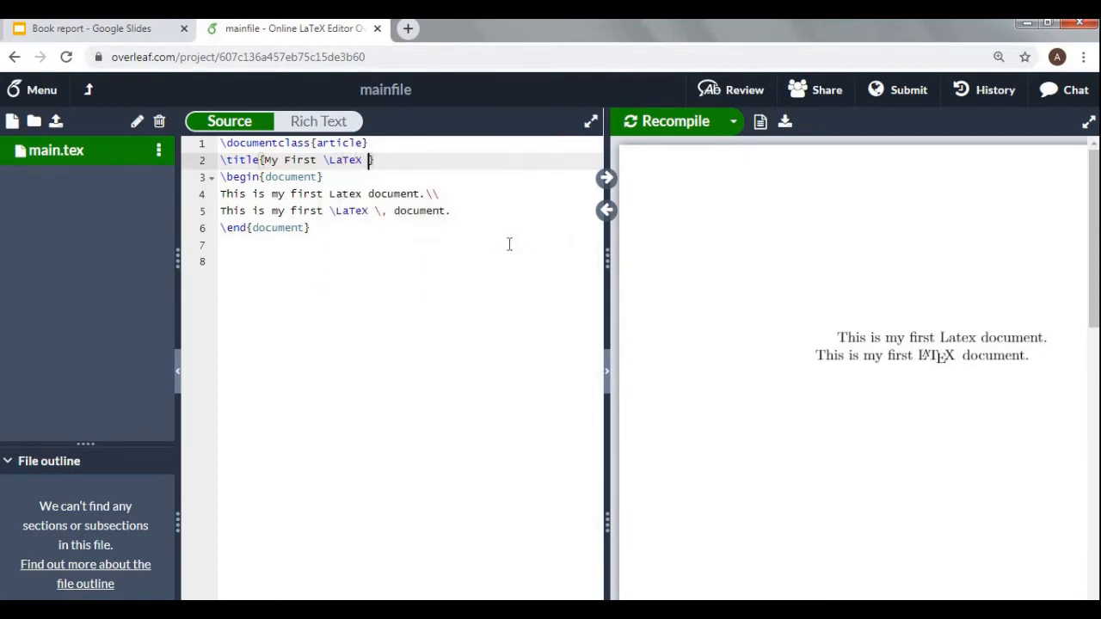
type("document.")
key("End")
Step: Add an \author{} command on a new line below the title, with the author's full name inside the braces
key("Return")
type("{")
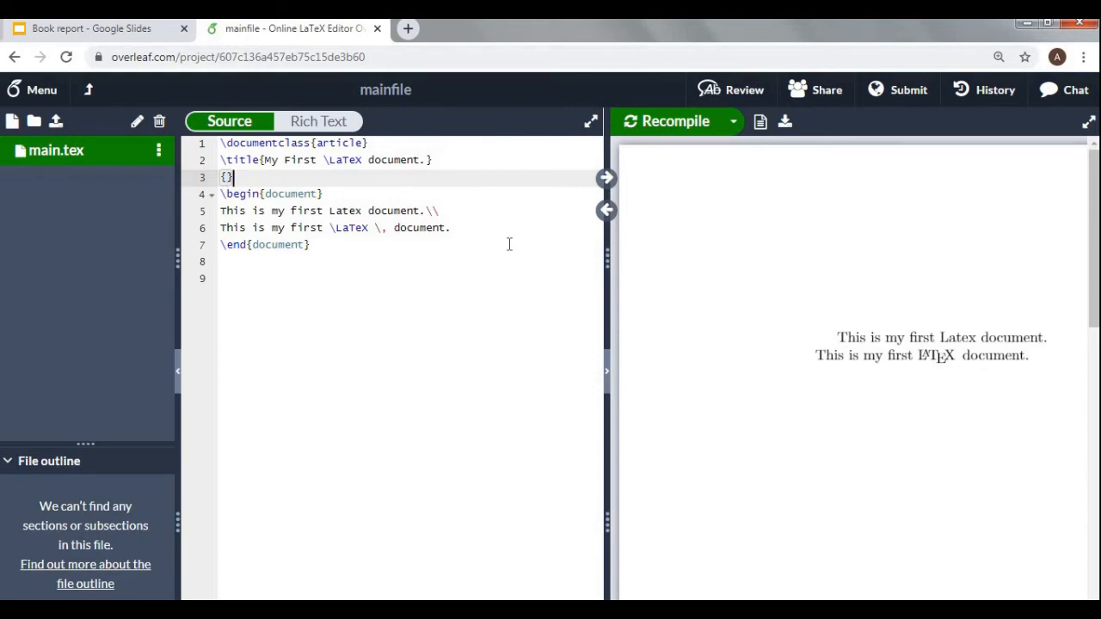
key("BackSpace")
key("BackSpace")
type("\\a")
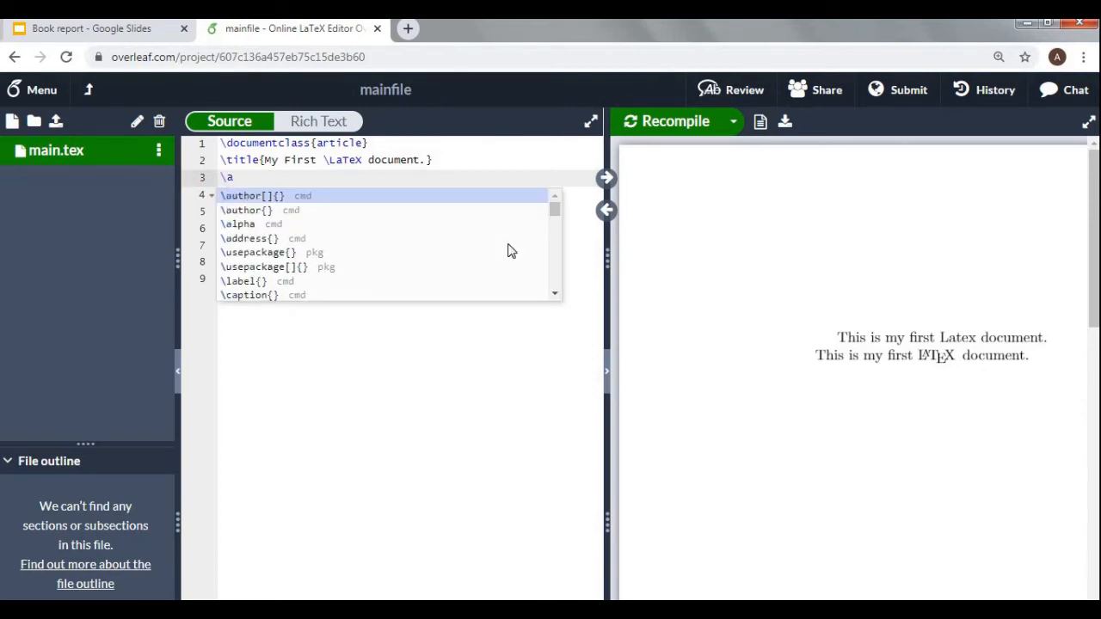
type("uthor")
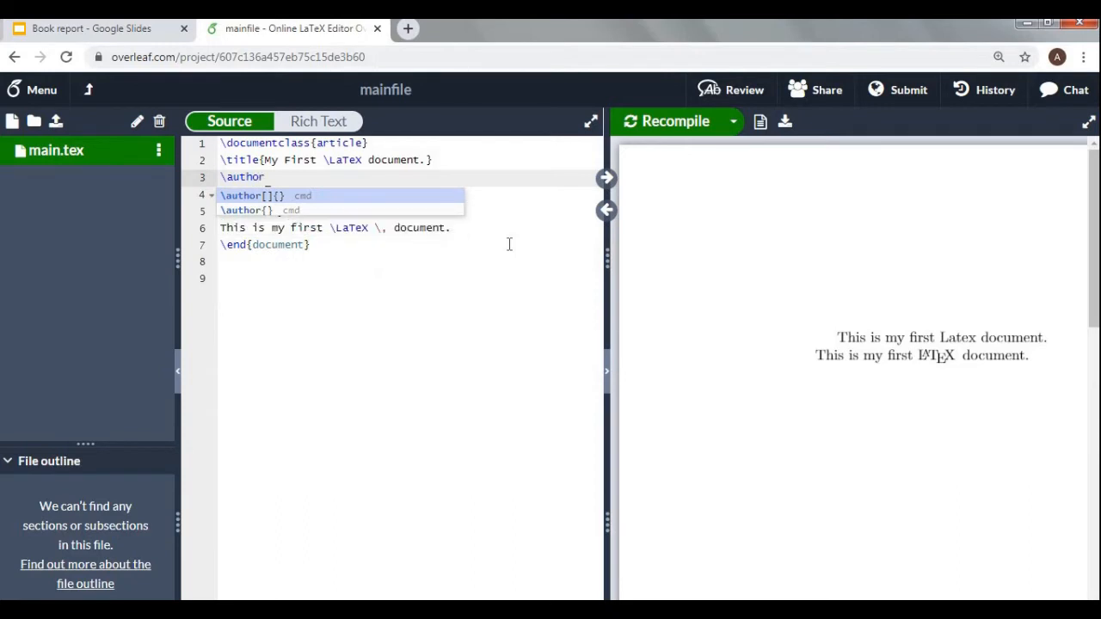
type("{")
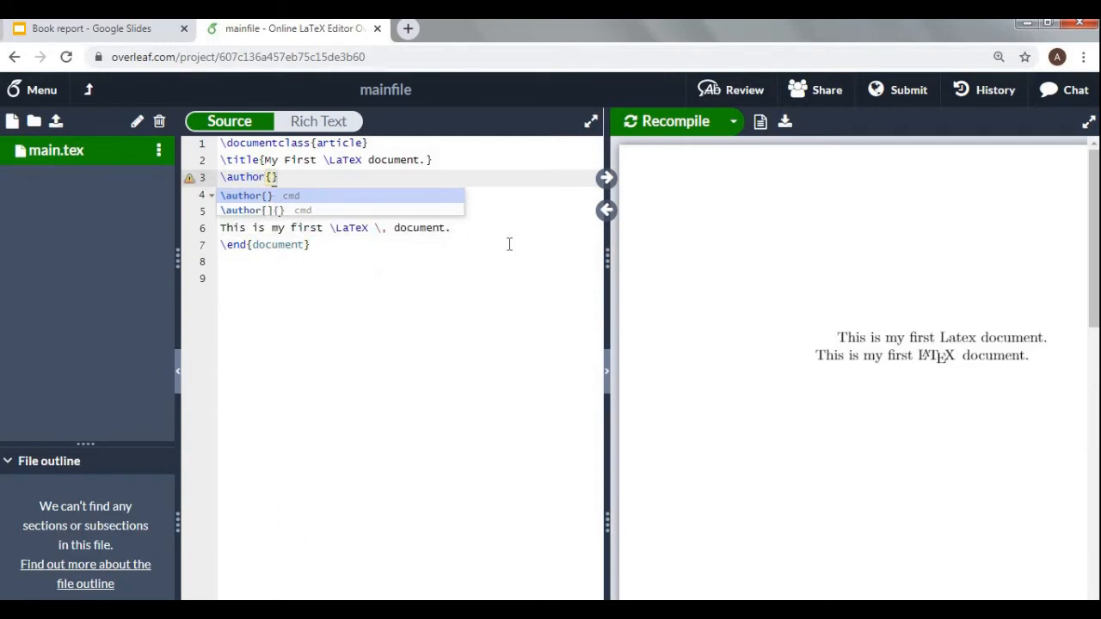
left_click(277, 176)
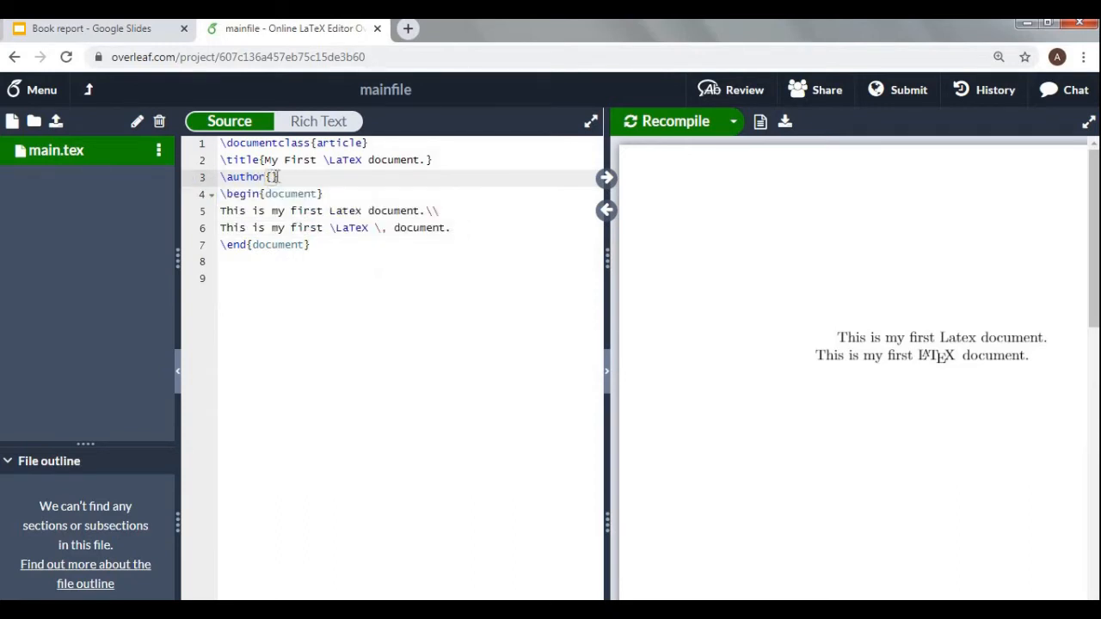
type("A")
type("lbe")
type("rt JAcsk")
type("ks")
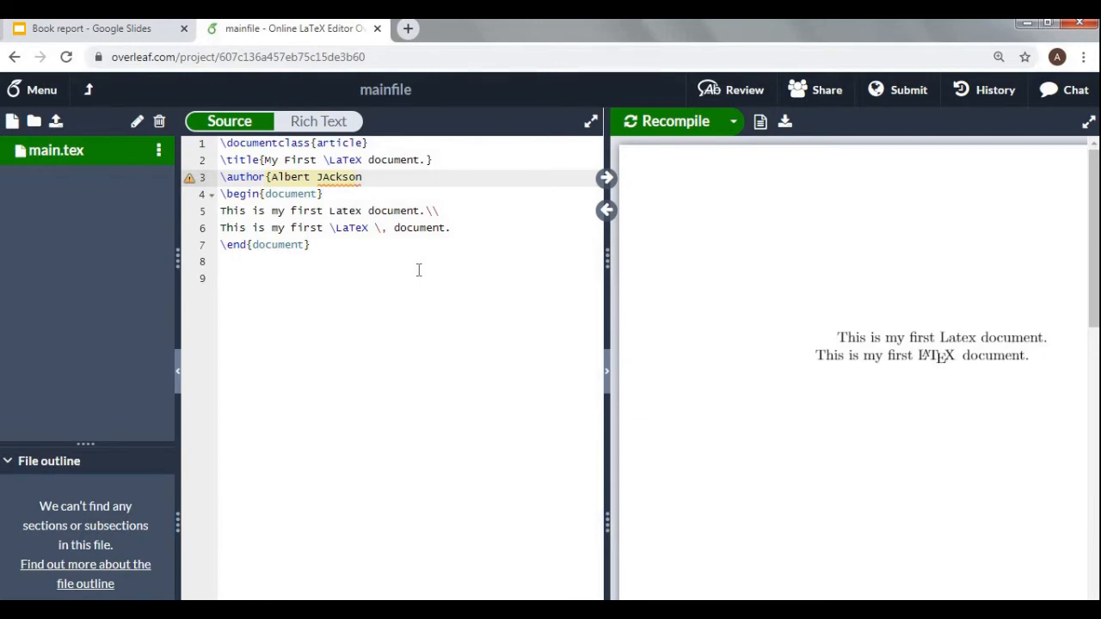
type("}")
Step: Add \date{April,18 2021} on a new line below the \author command and recompile
key("Return")
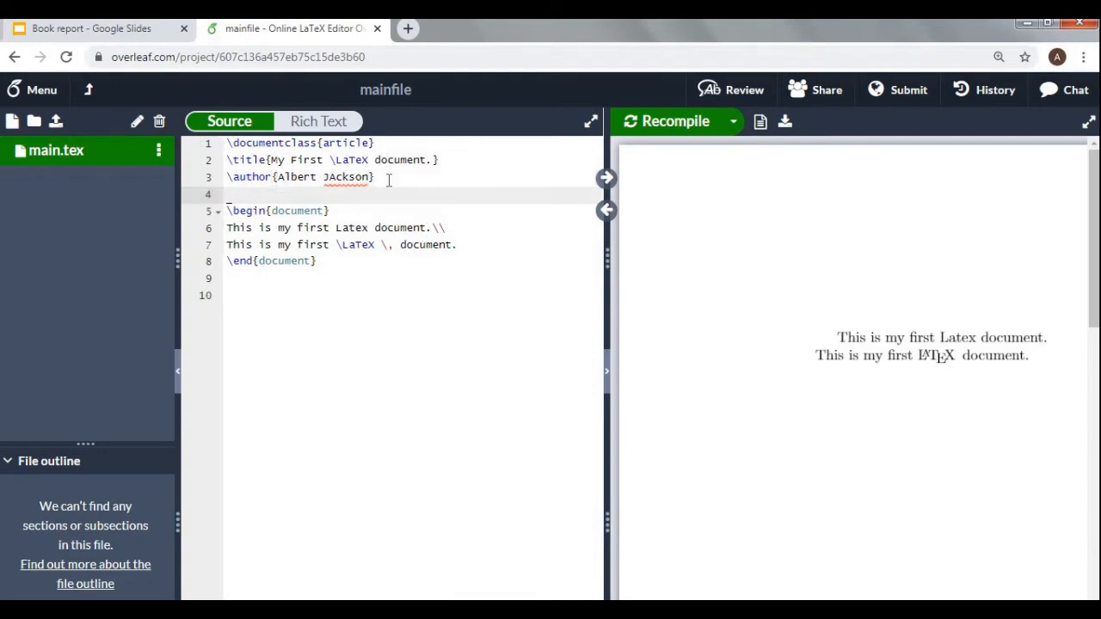
type("\\d")
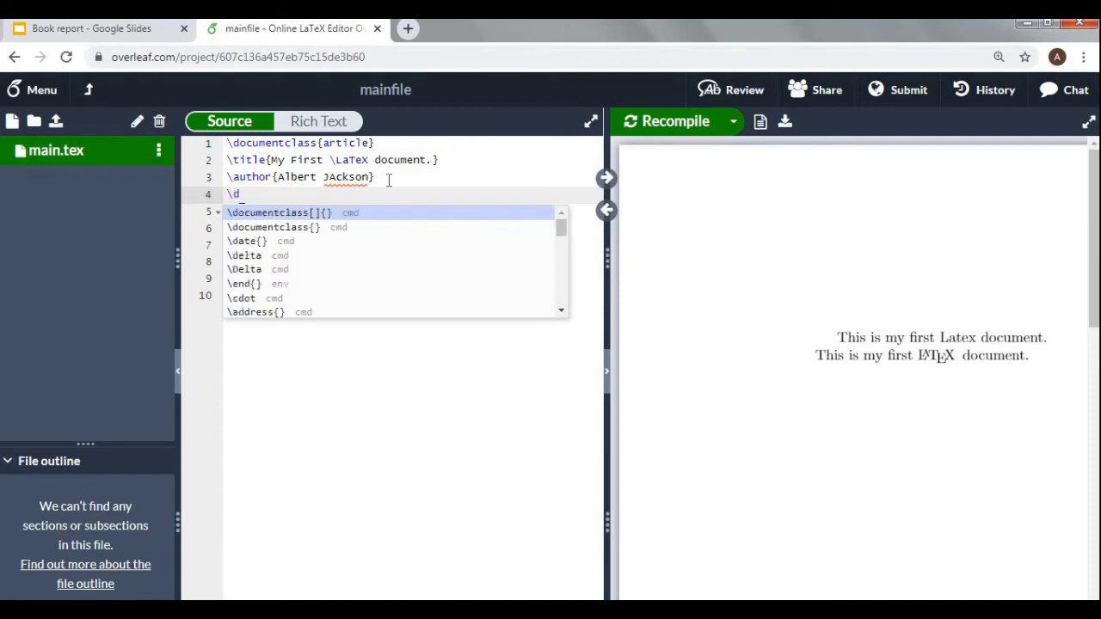
type("at")
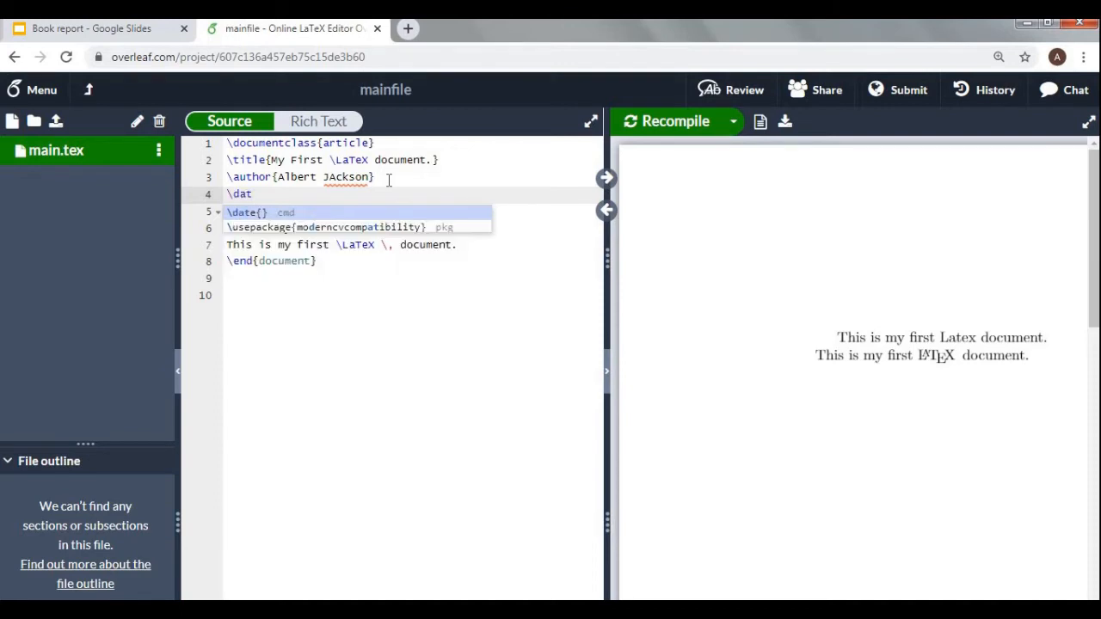
type("e{")
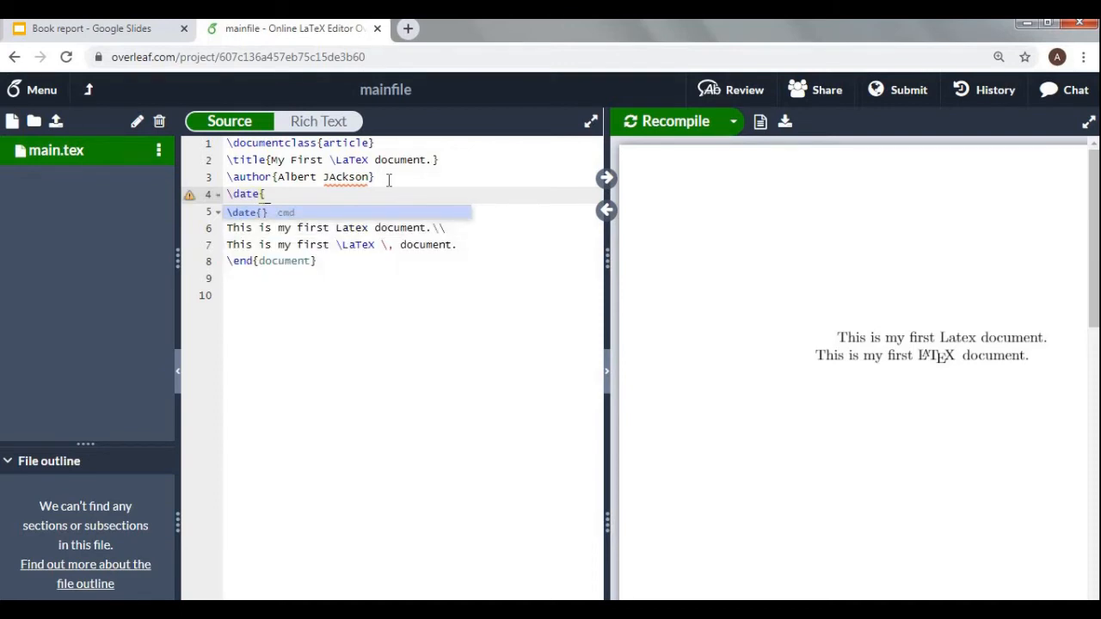
type("}")
key("BackSpace")
type("F")
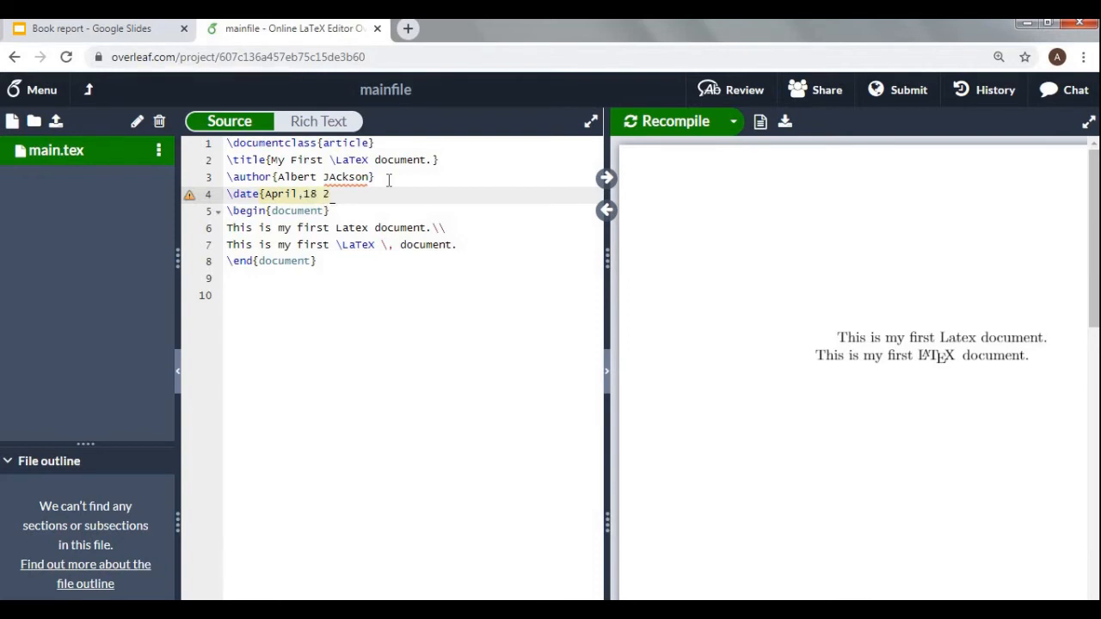
type("}")
left_click(669, 127)
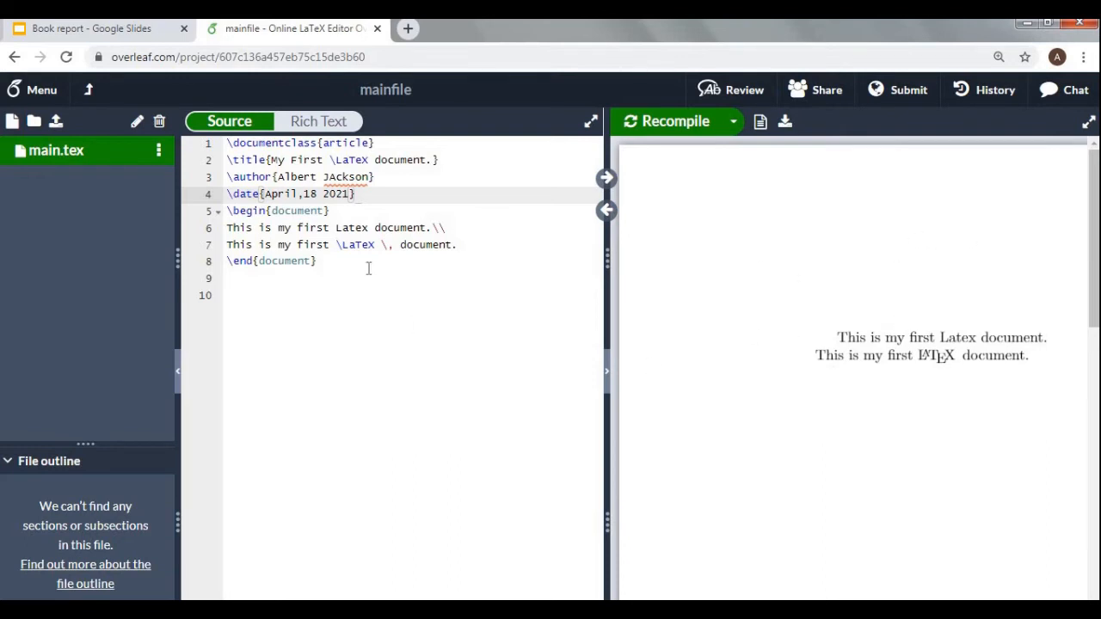
Step: Insert \maketitle on a new line directly after \begin{document} and recompile
left_click(378, 218)
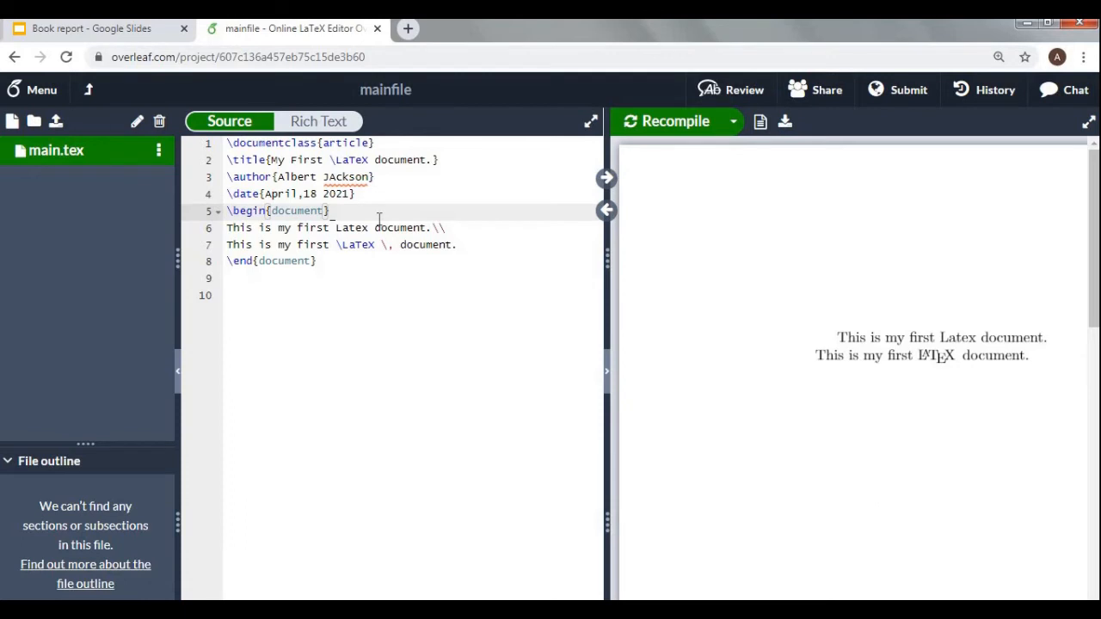
key("Return")
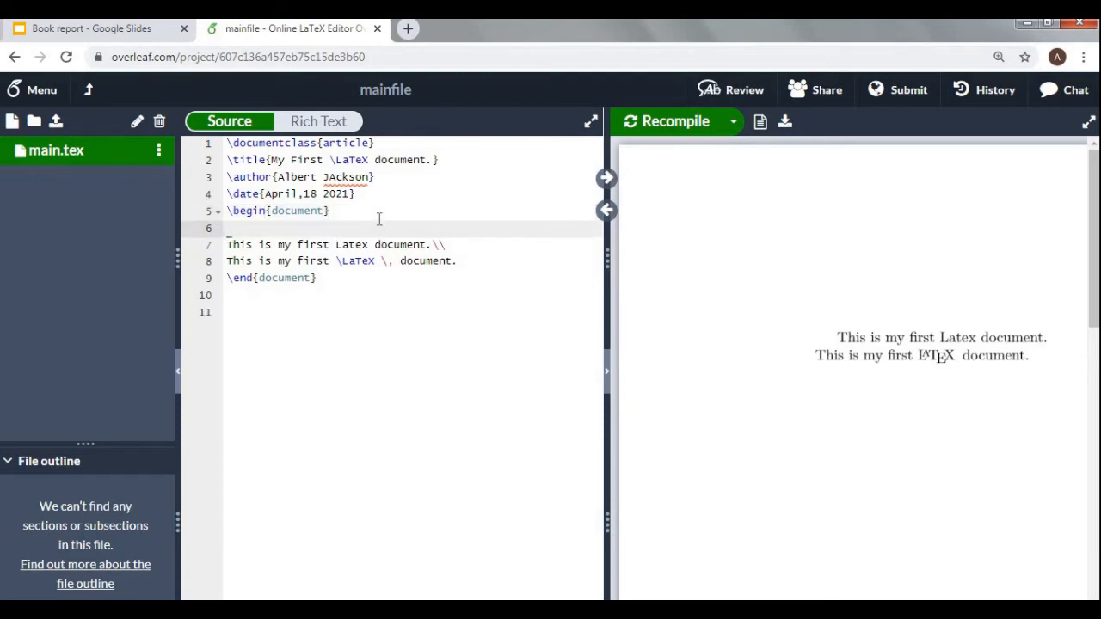
type("\\ma")
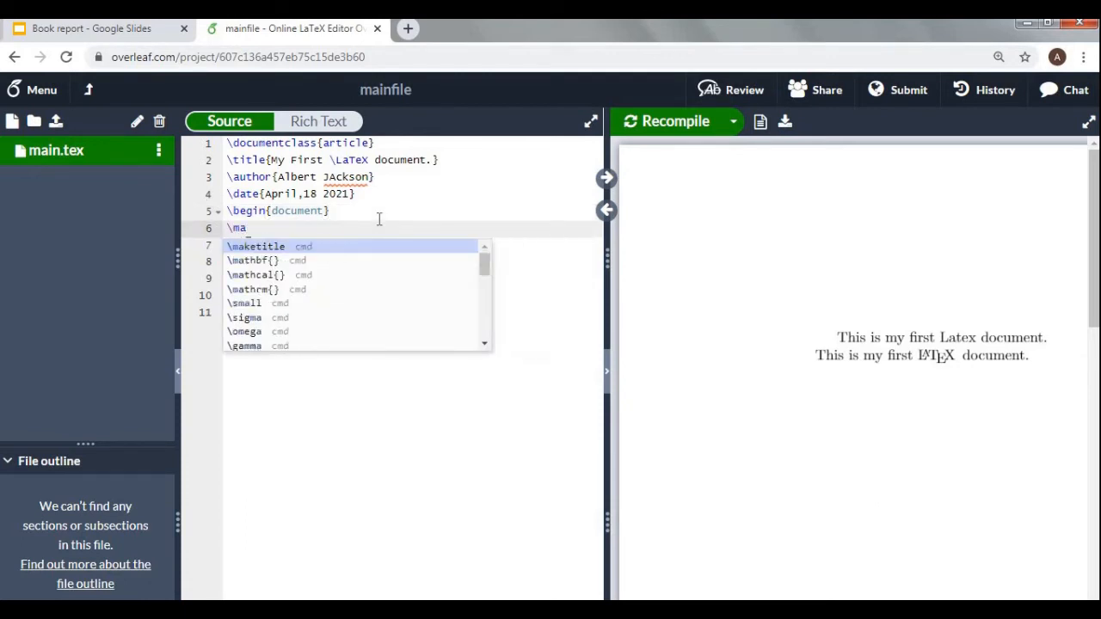
type("ketitle")
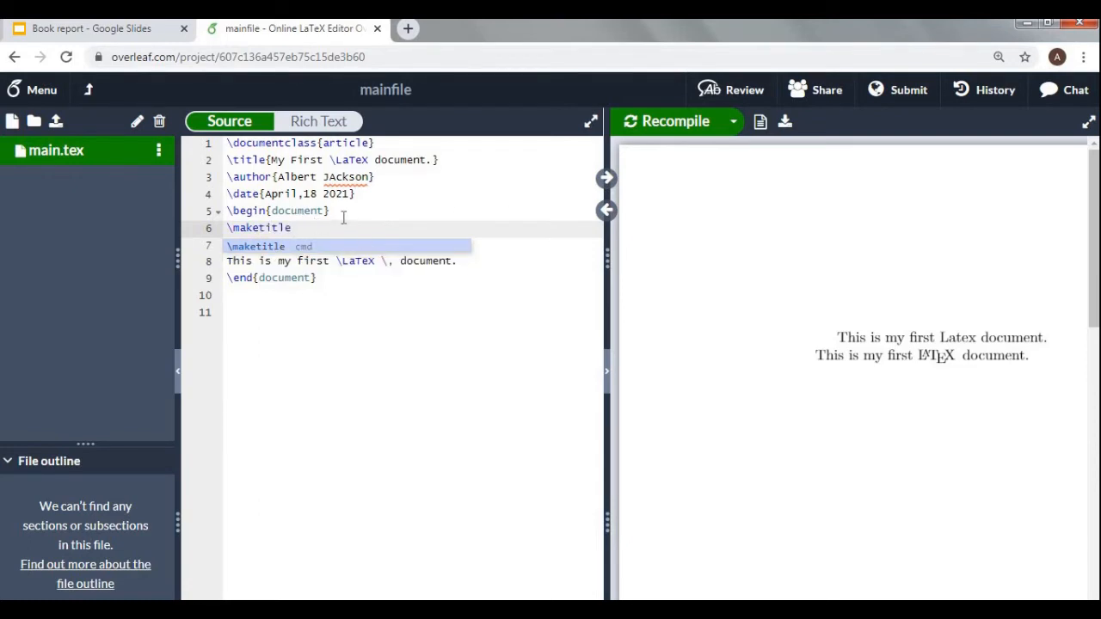
left_click(680, 121)
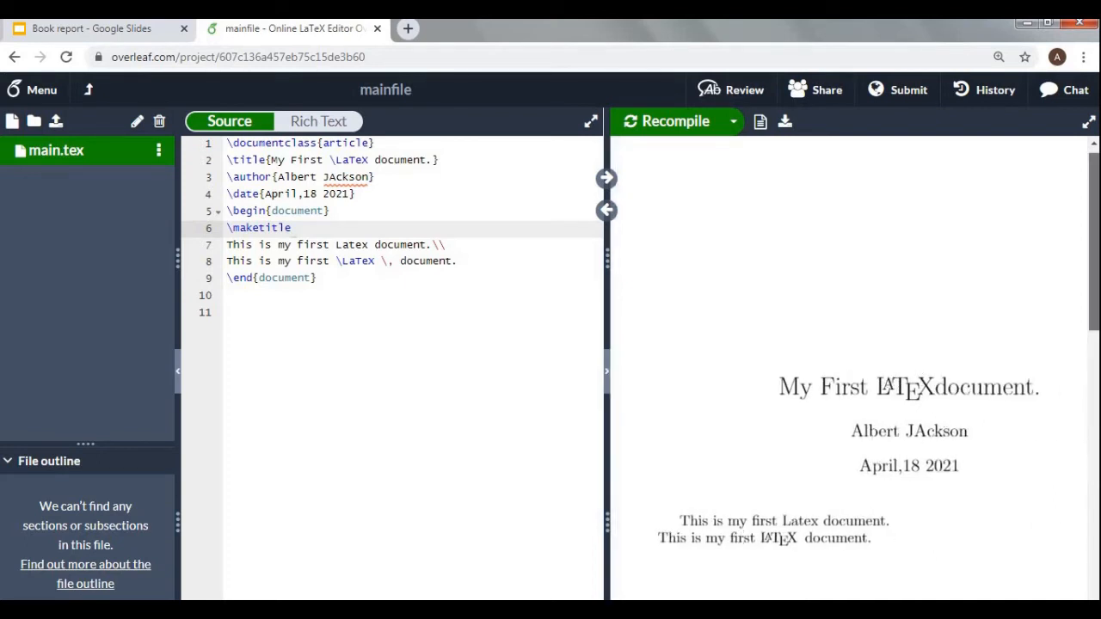
scroll(981, 212, "down", 5)
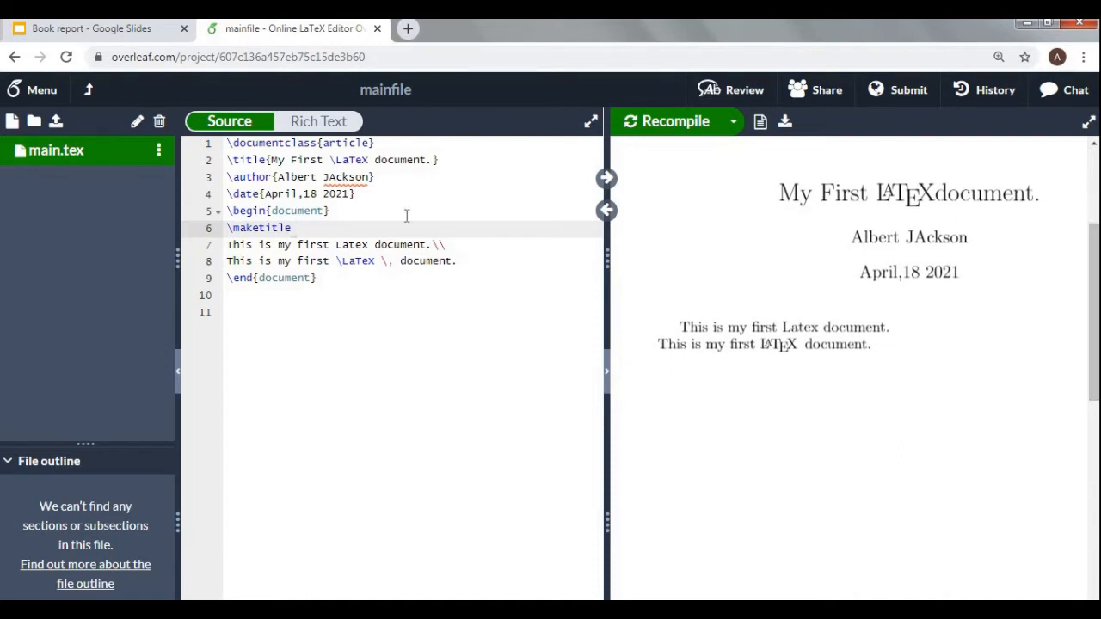
Step: Write "This is my first \Latex document." on line 10, separated from the sentence on line 8 by a blank line
left_click(499, 247)
left_click(483, 267)
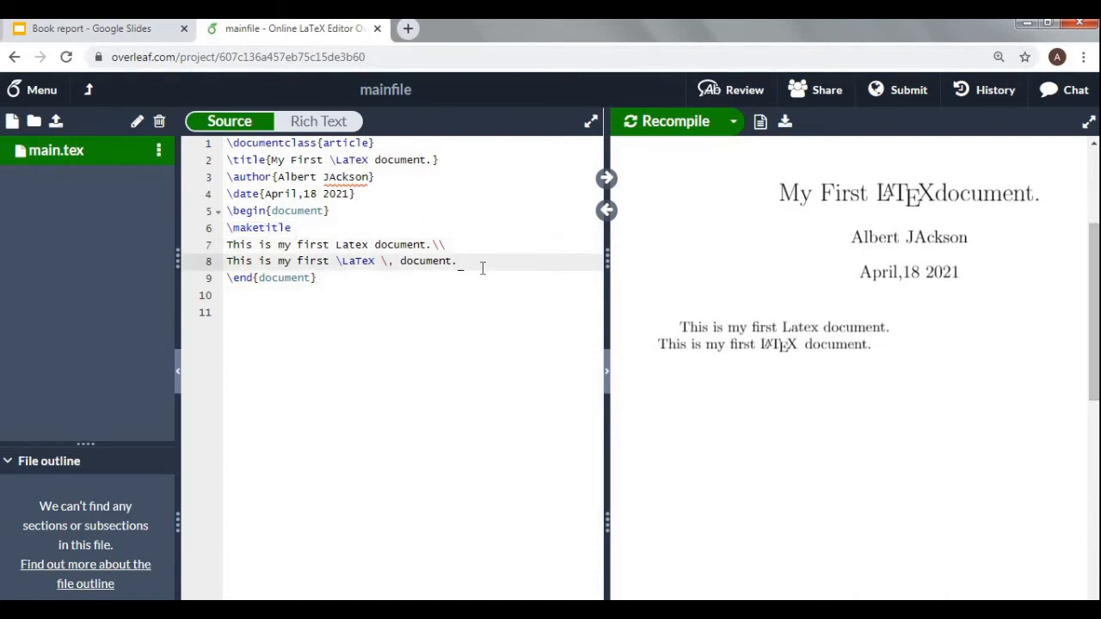
key("Return")
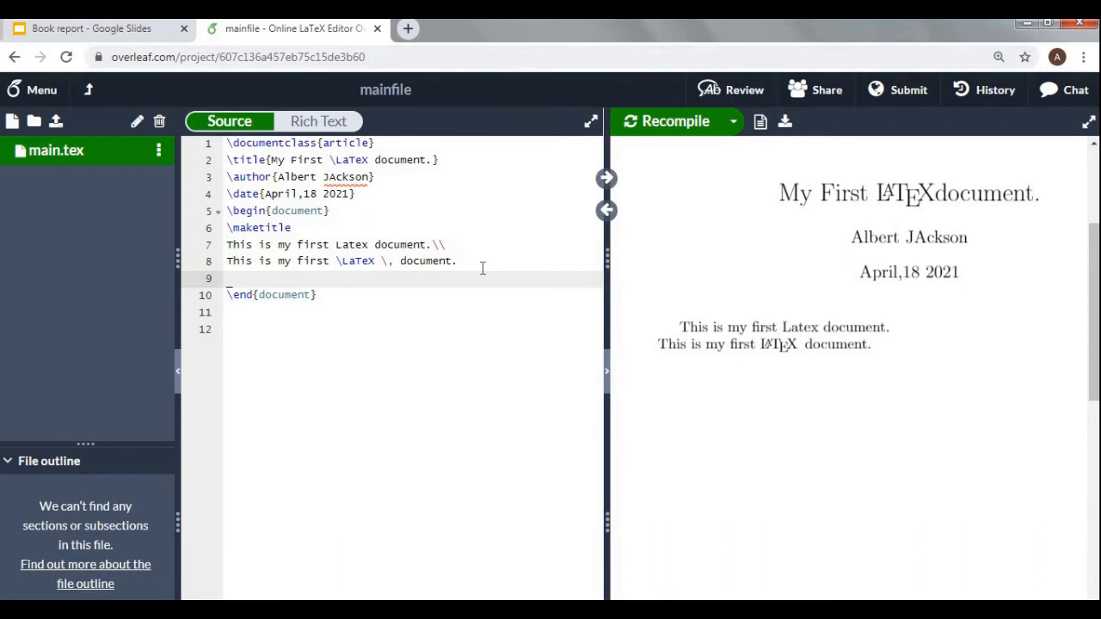
type("TH")
key("BackSpace")
key("BackSpace")
key("Return")
key("BackSpace")
key("Return")
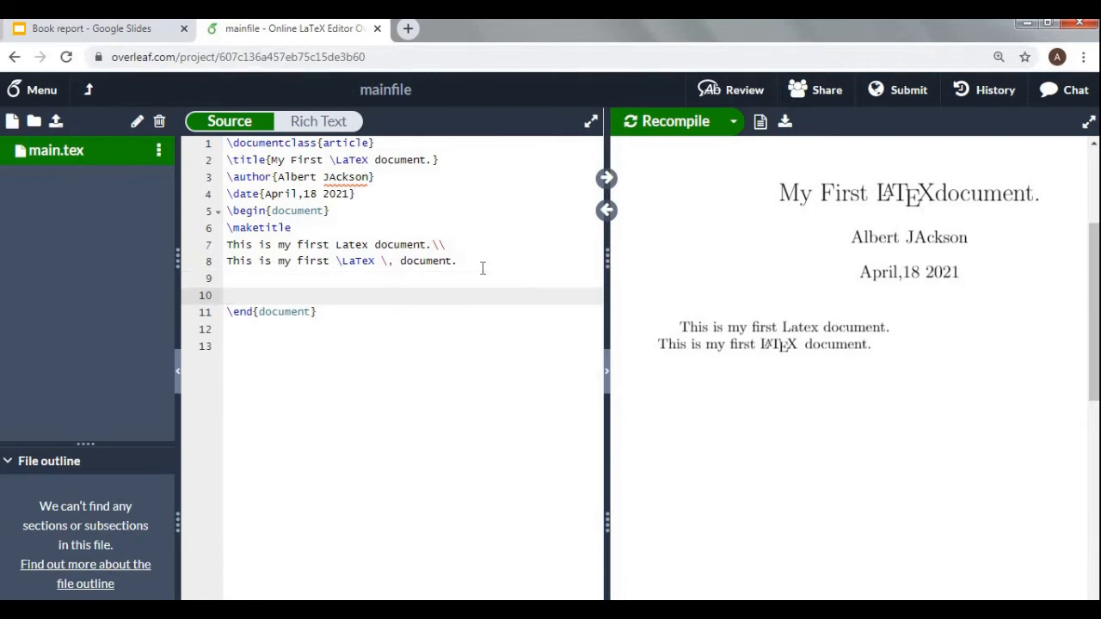
type("This is my first \\Latex ")
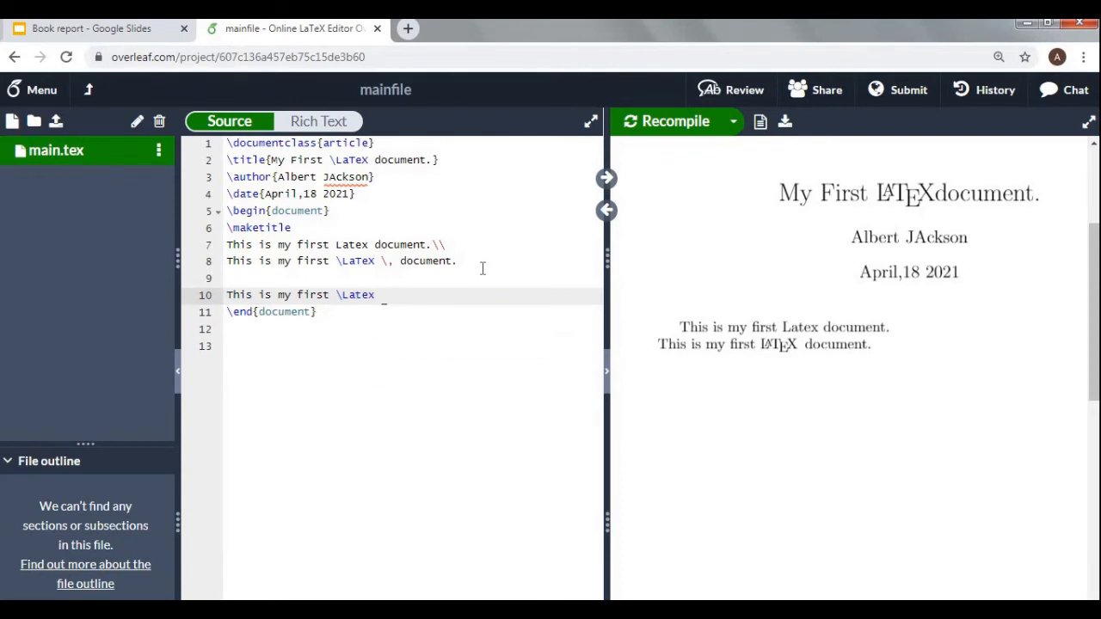
type("document")
Step: Correct the sentence on line 10 so that it reads "This is my first \LaTeX document."
key("BackSpace")
key("BackSpace")
key("BackSpace")
key("BackSpace")
key("Delete")
type("a")
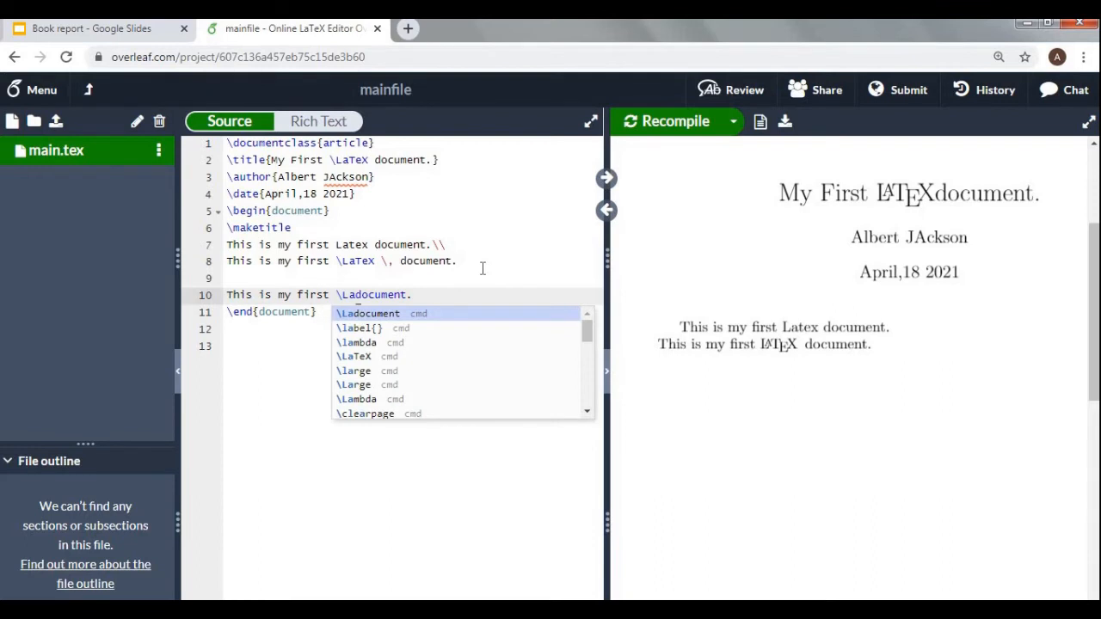
key("Delete")
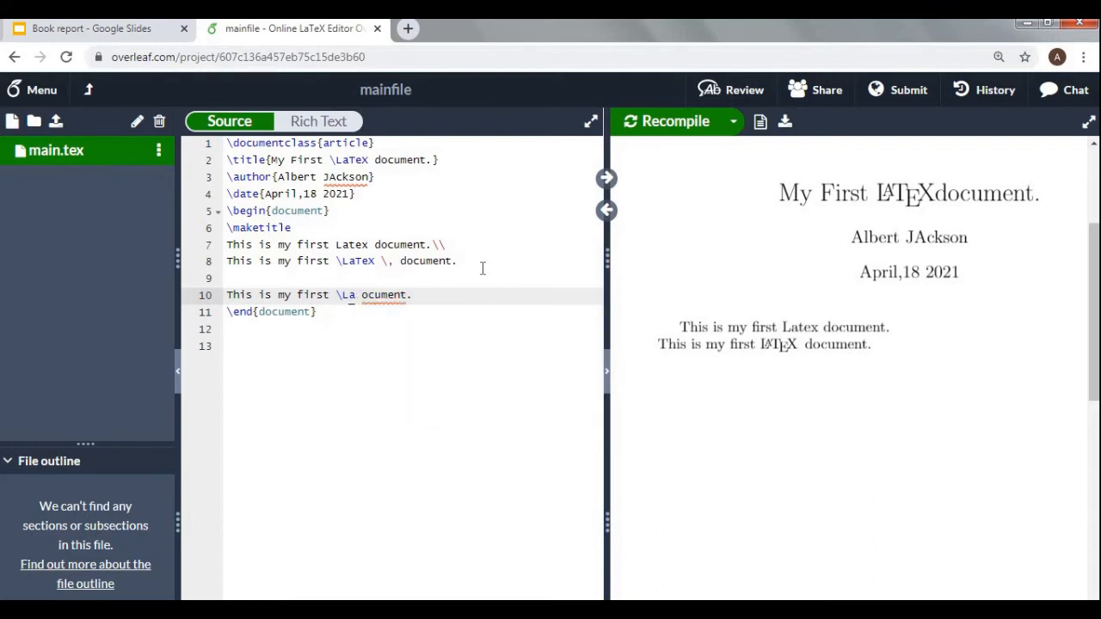
key("BackSpace")
type("T")
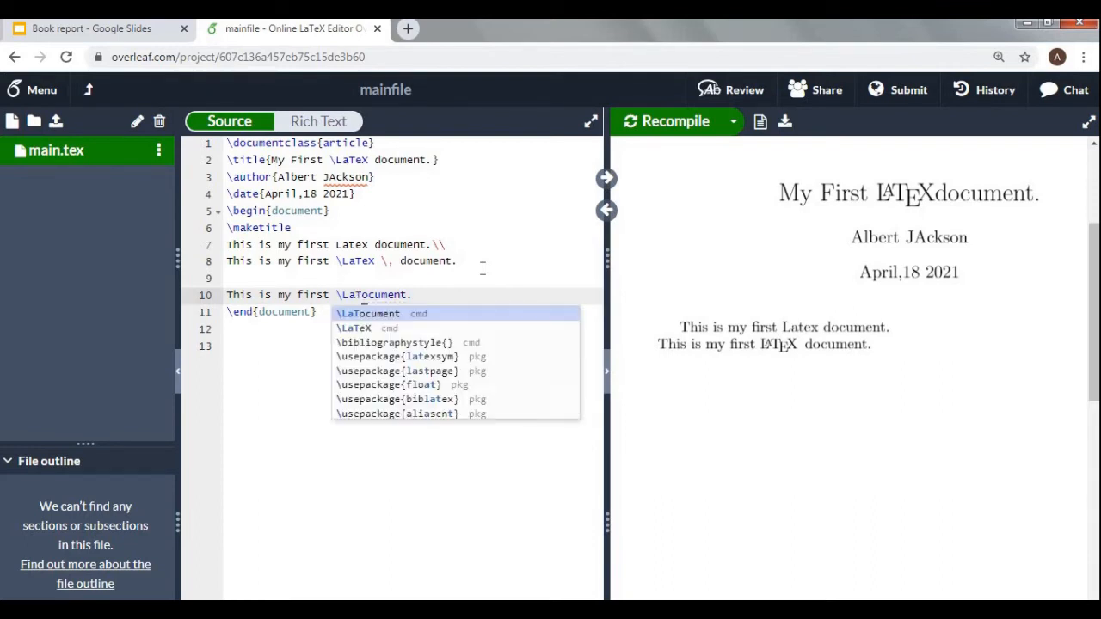
left_click(356, 327)
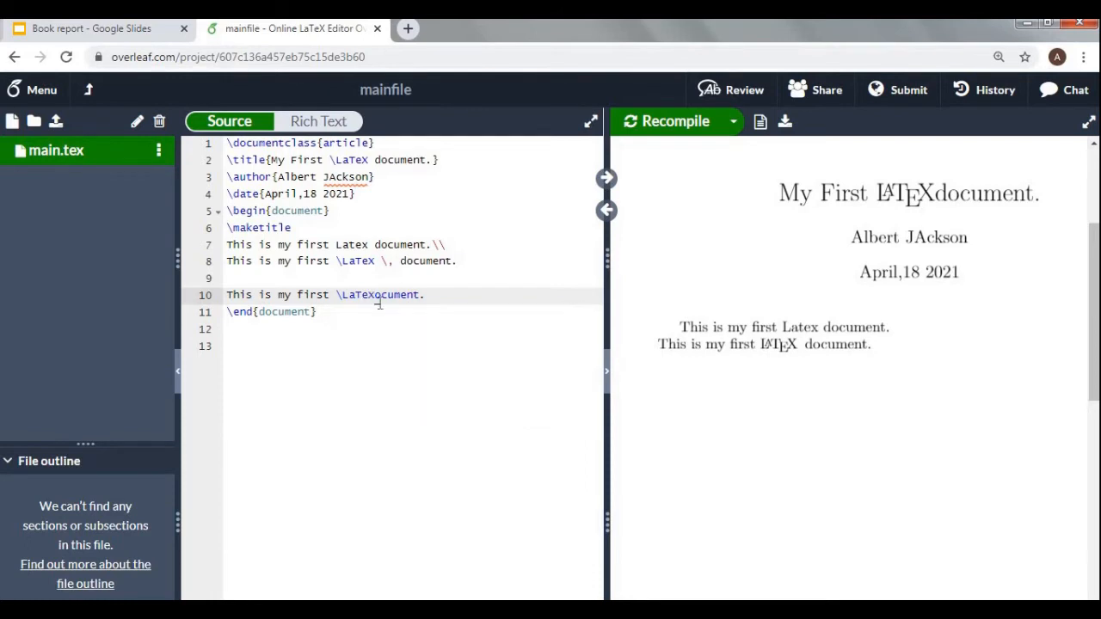
key("Left")
key("Delete")
type("d")
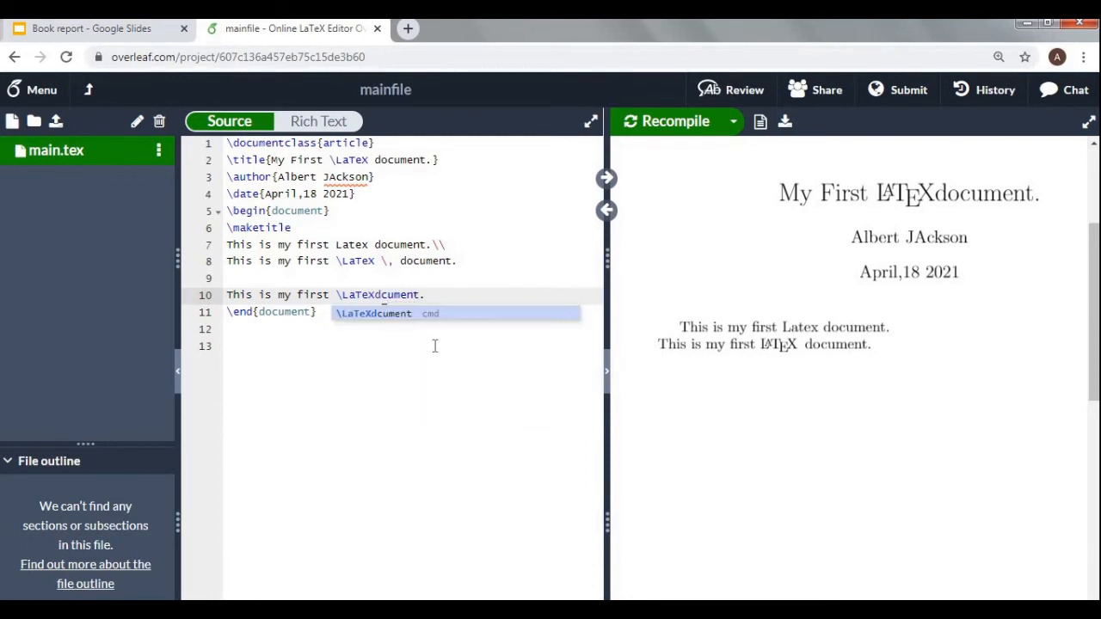
key("BackSpace")
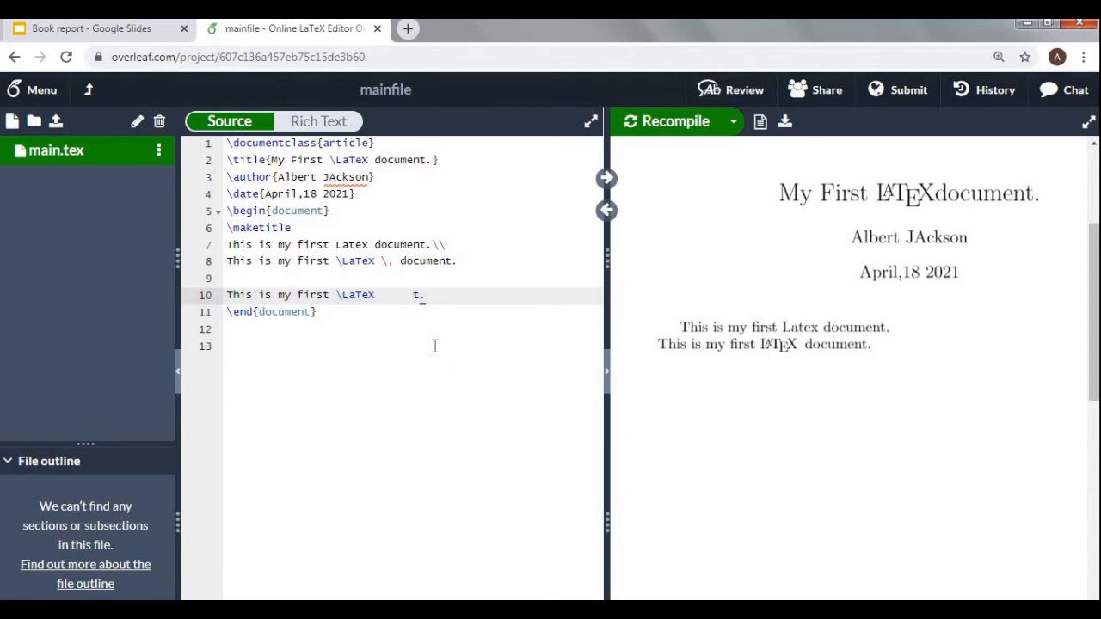
key("Delete")
key("BackSpace")
key("BackSpace")
key("BackSpace")
key("BackSpace")
key("BackSpace")
key("BackSpace")
key("BackSpace")
type("x document")
Step: Copy the sentence on line 10 together with its preceding blank line, and repeat the sentence seven times below, through line 18
key("Up")
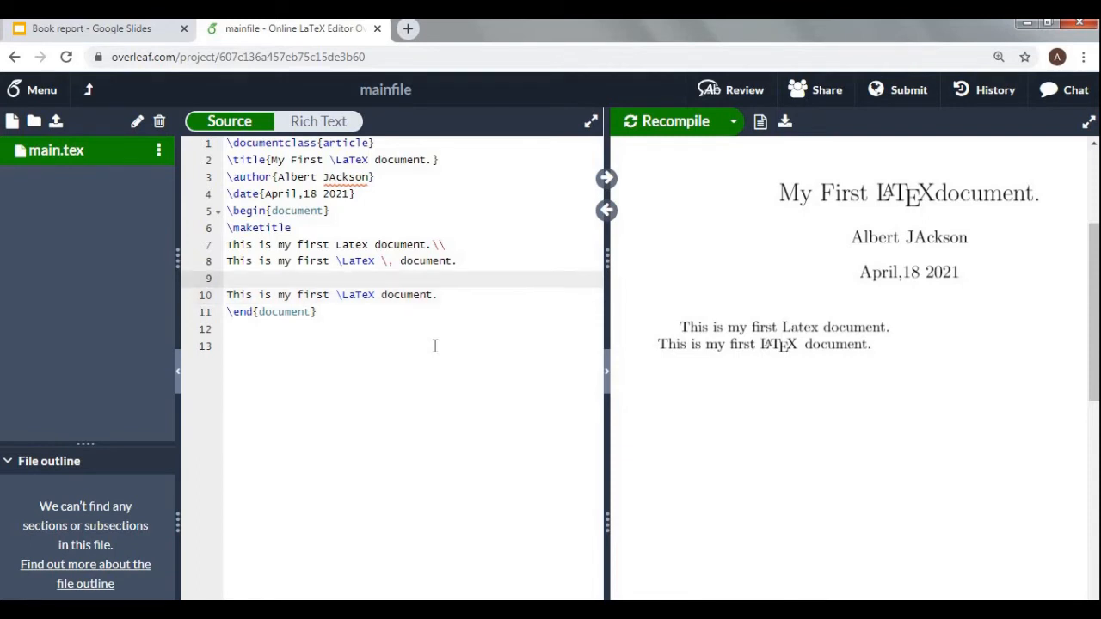
key("shift+Down")
key("shift+End")
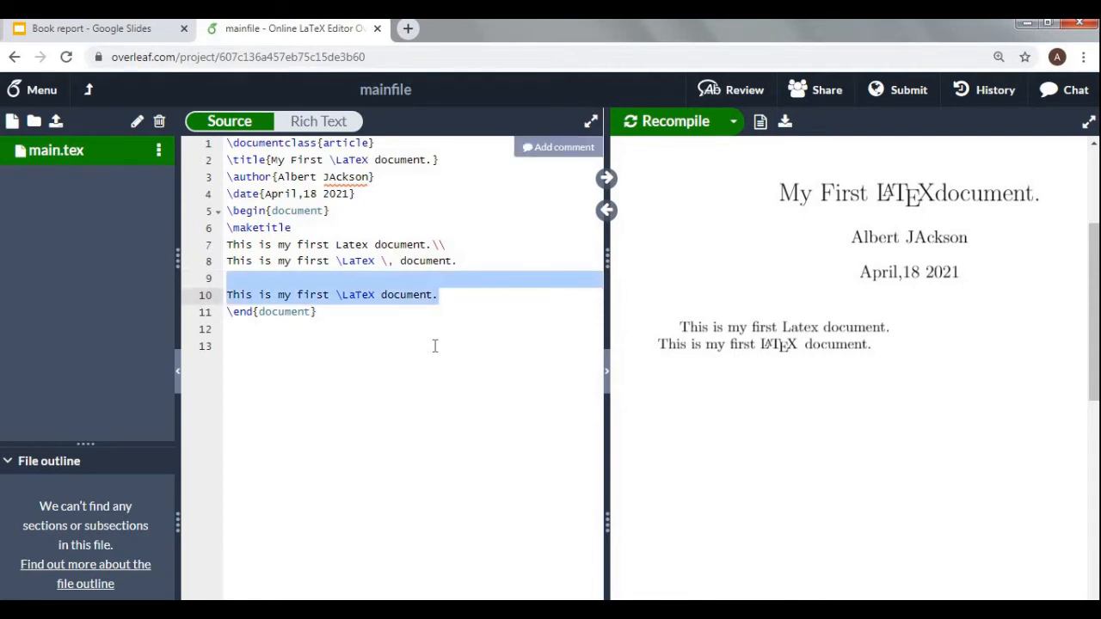
left_click(484, 300)
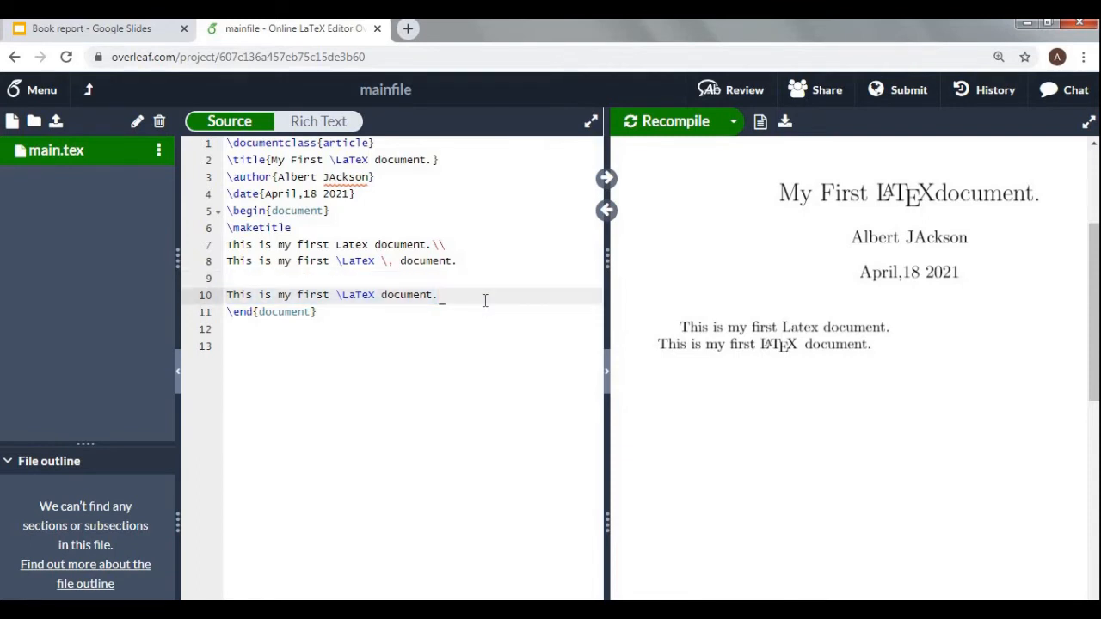
key("Return")
type("This is my first \\LaTeX document.")
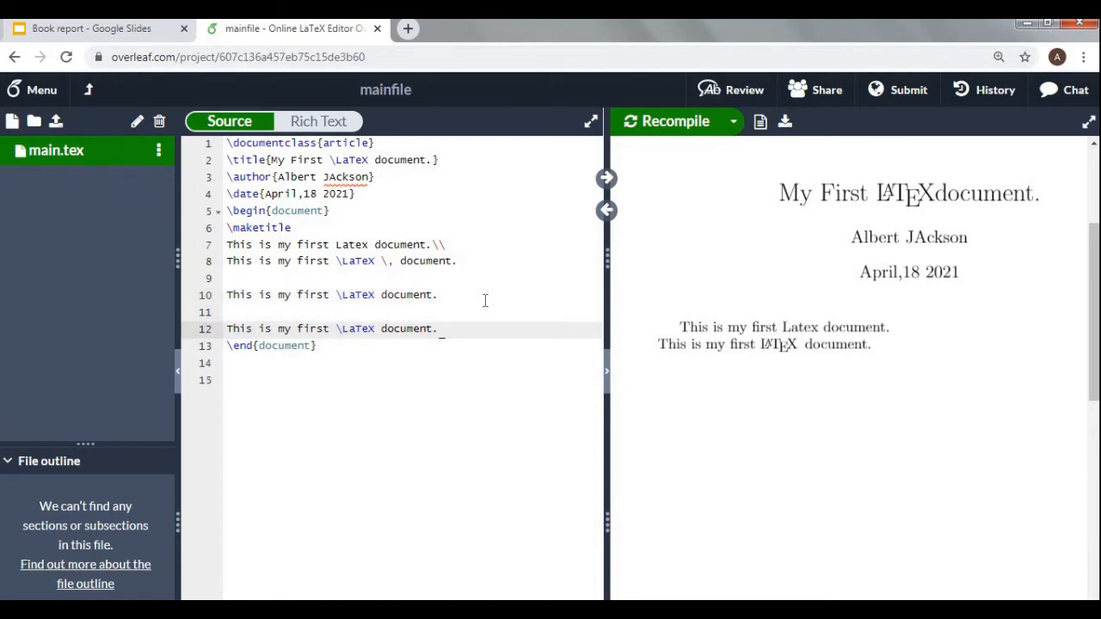
key("ctrl+v")
key("ctrl+v")
key("ctrl+v")
key("ctrl+v")
key("ctrl+v")
key("ctrl+v")
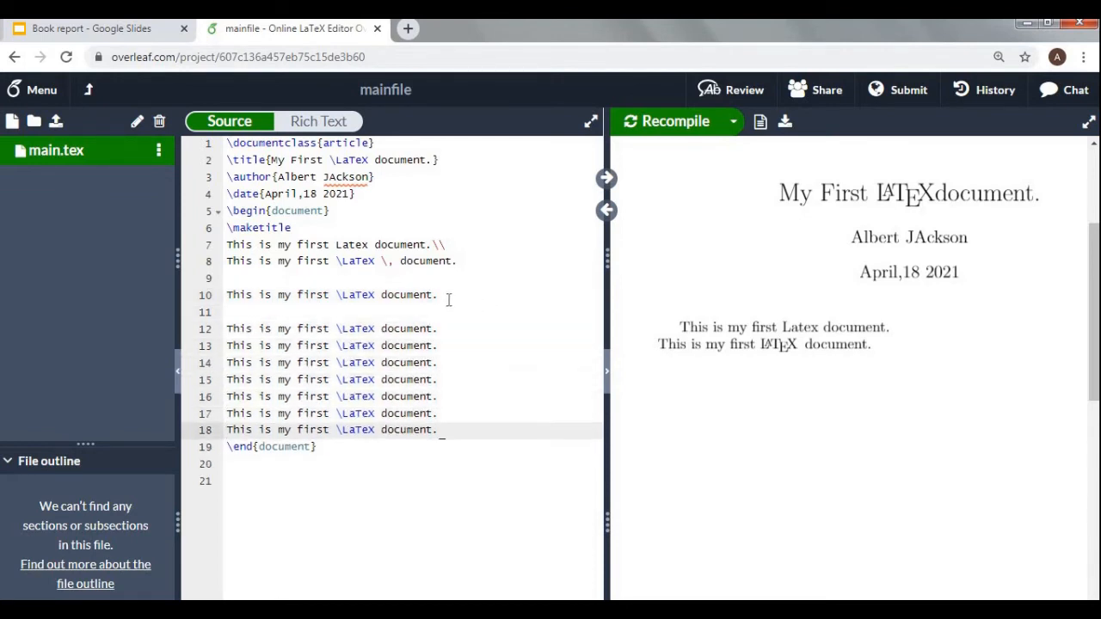
Step: Remove the blank line between the repeated sentences and insert the line "Different Font Size:" directly above them
left_click(403, 318)
key("BackSpace")
key("Up")
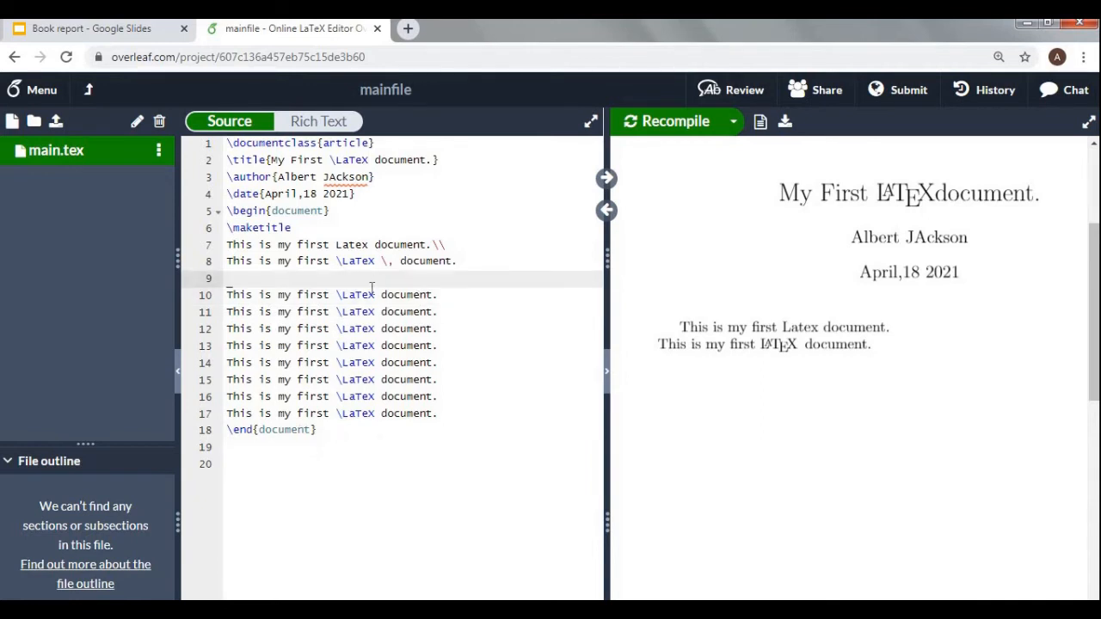
key("Return")
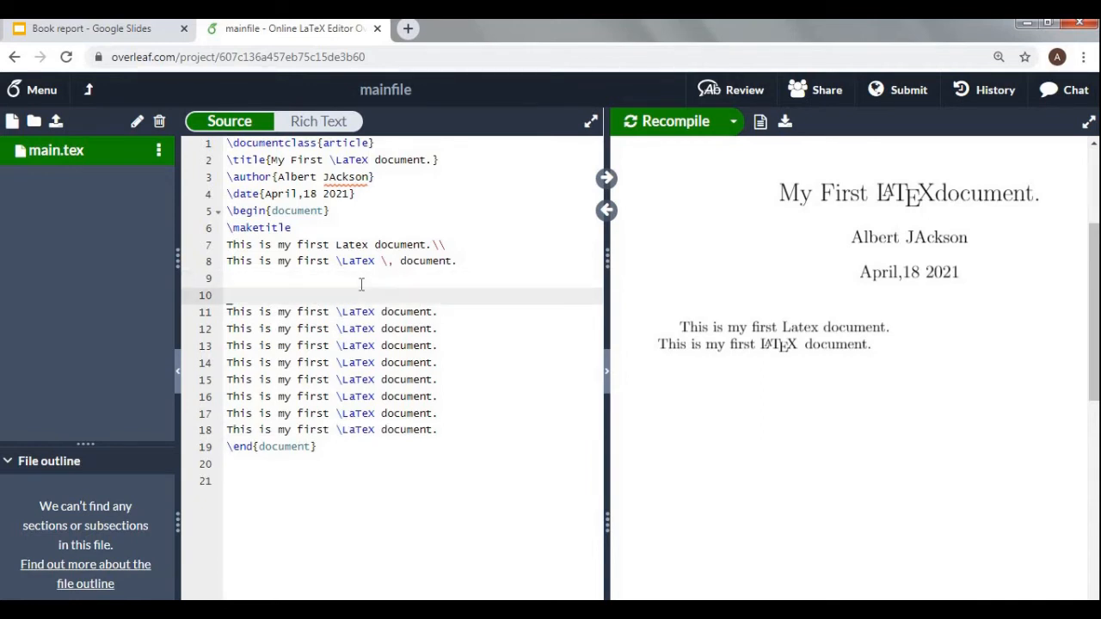
type("Different Font Size:")
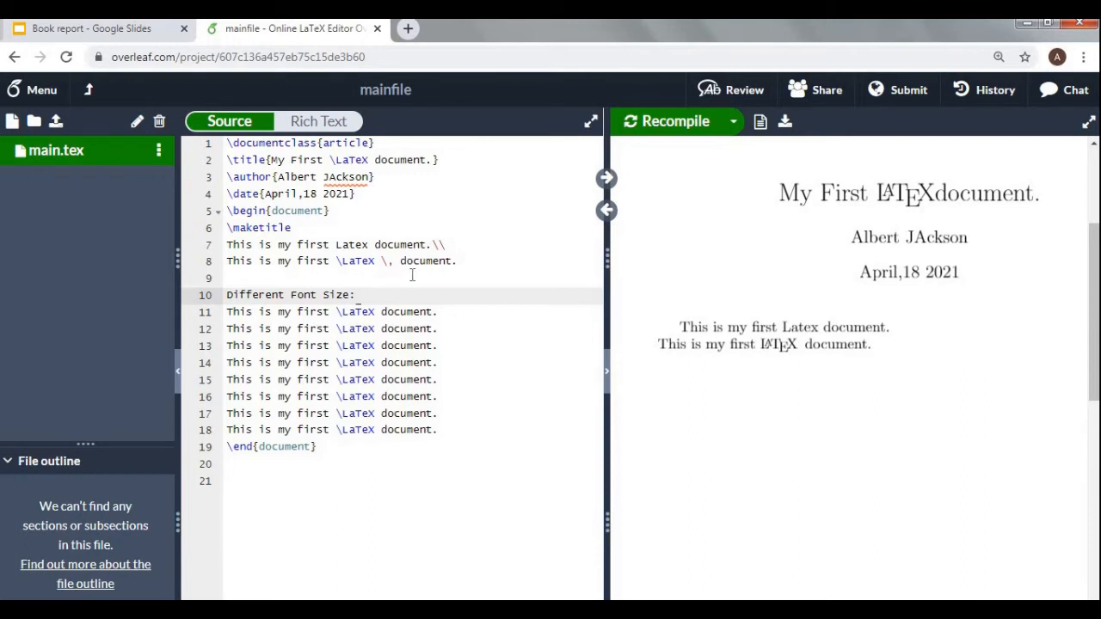
Step: Append the line break \\ to the end of the sentence on line 8 and recompile
left_click(472, 259)
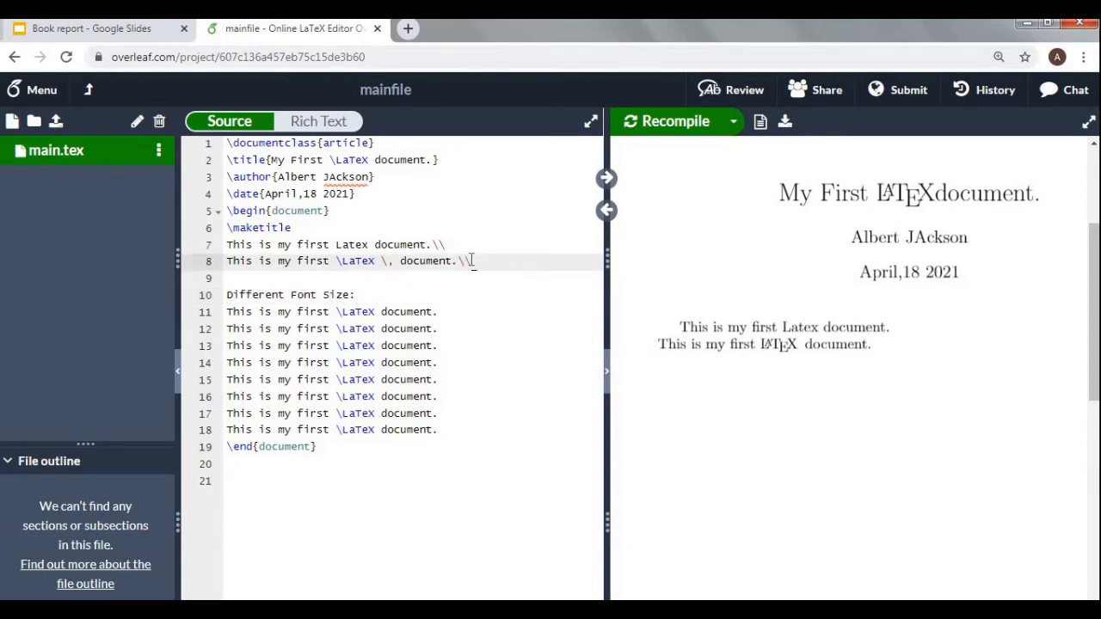
left_click(679, 121)
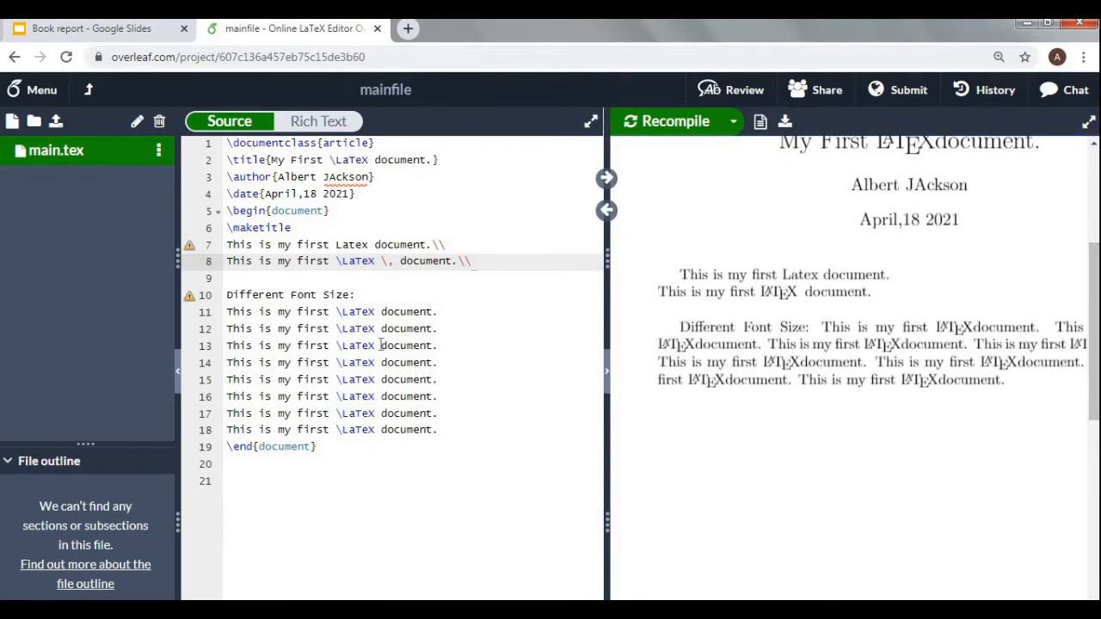
Step: Append the line break \\ to each repeated sentence on lines 11 through 18 and recompile
left_click(448, 313)
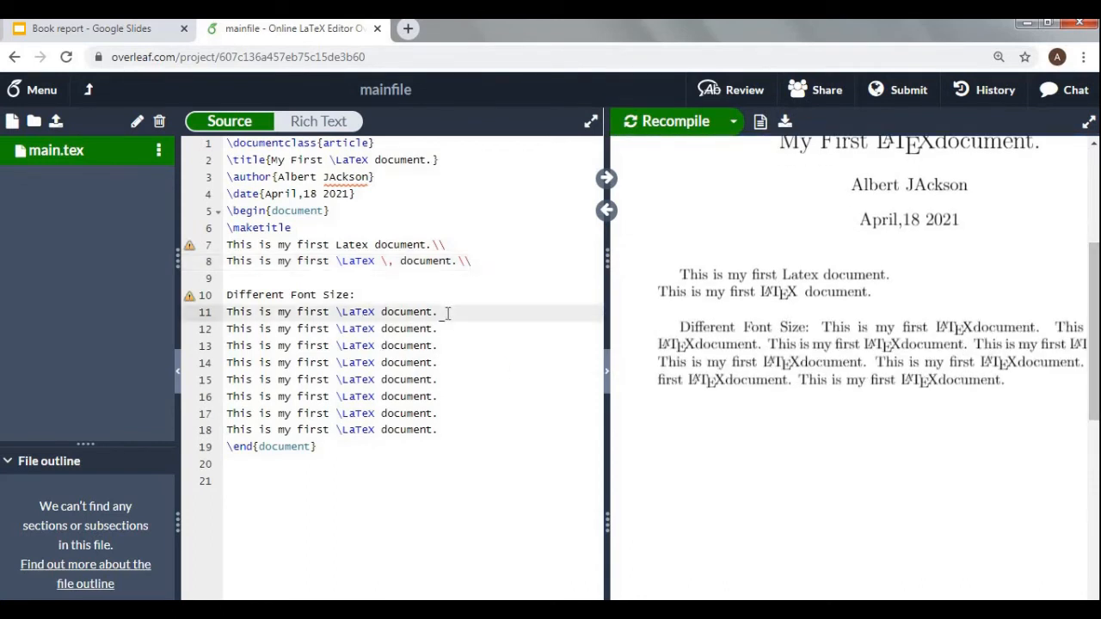
type("\\\\")
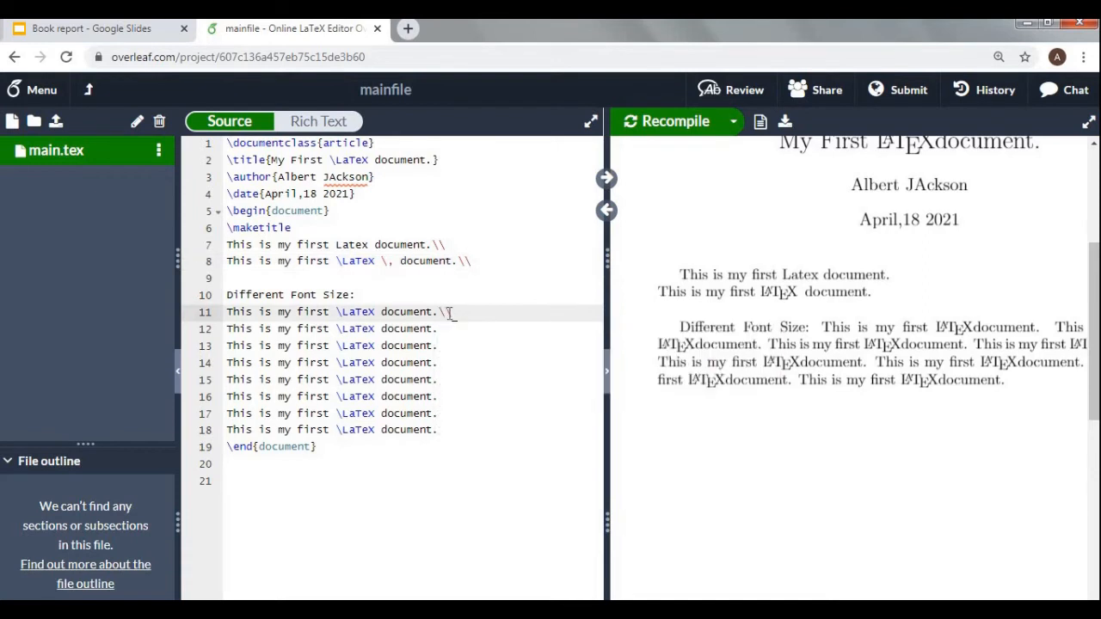
key("Down")
type("\\\\")
key("Down")
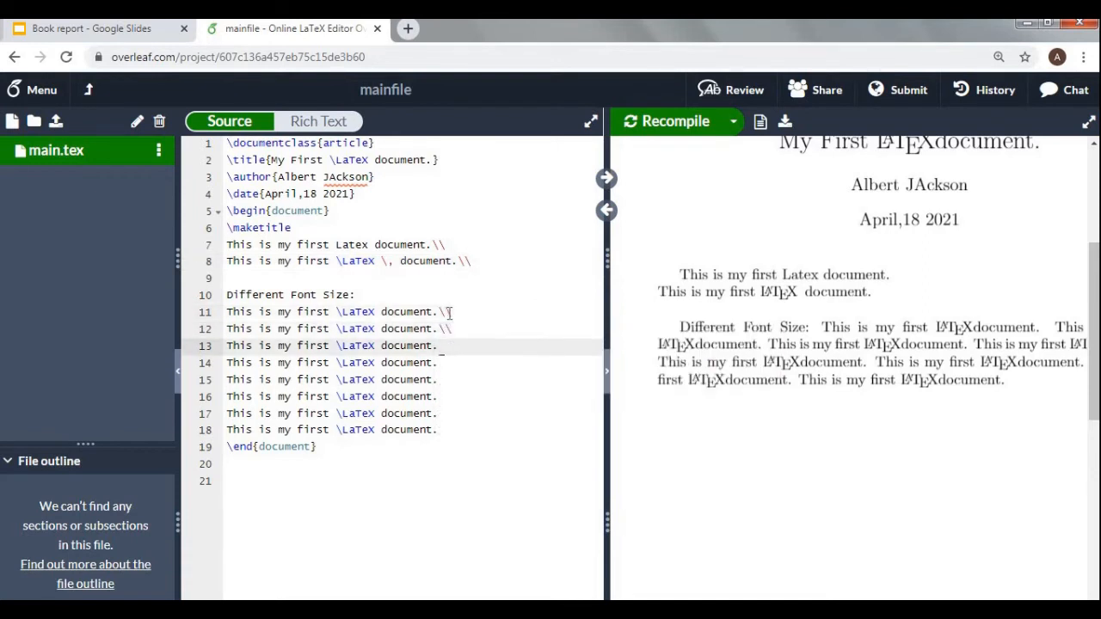
type("\\\\")
key("Down")
type("\\\\")
key("Down")
type("\\\\")
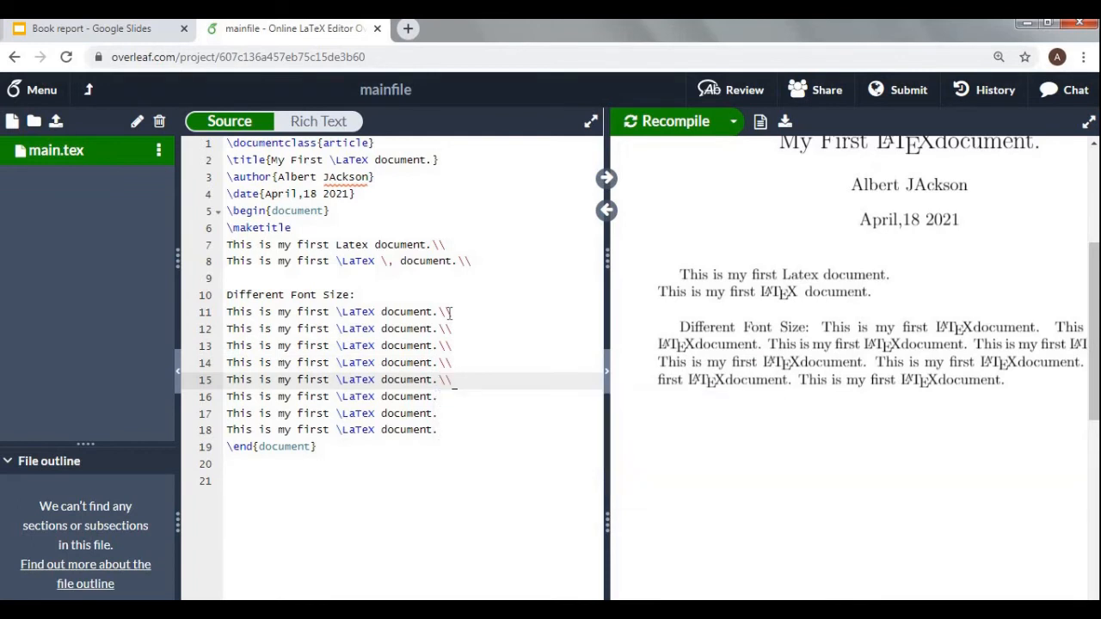
key("Down")
type("\\\\")
key("Down")
key("Down")
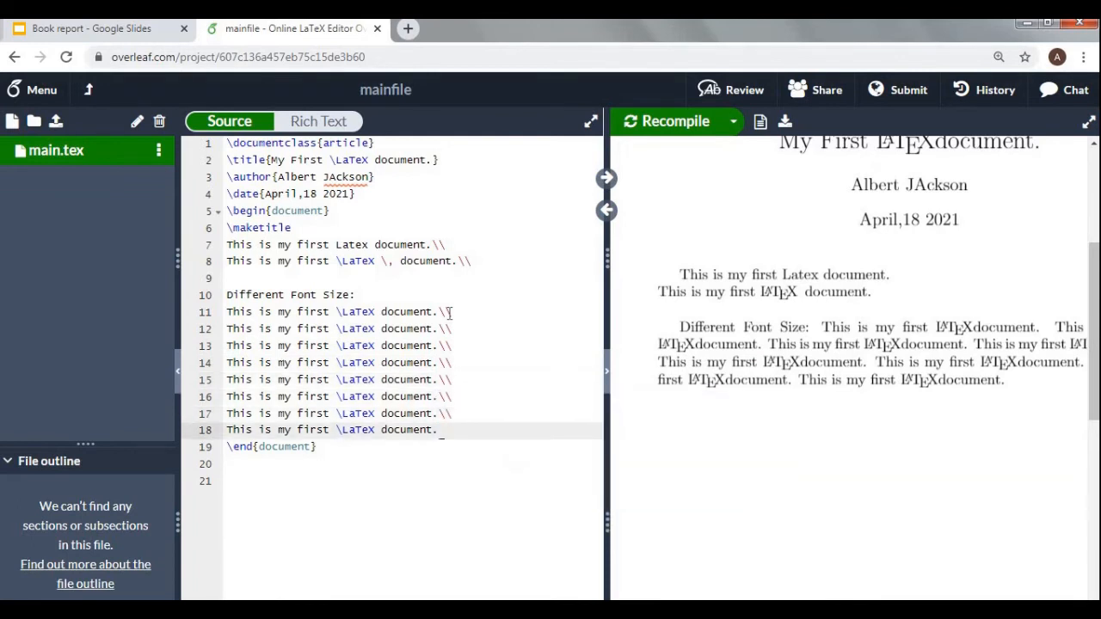
type("\\\\")
left_click(664, 123)
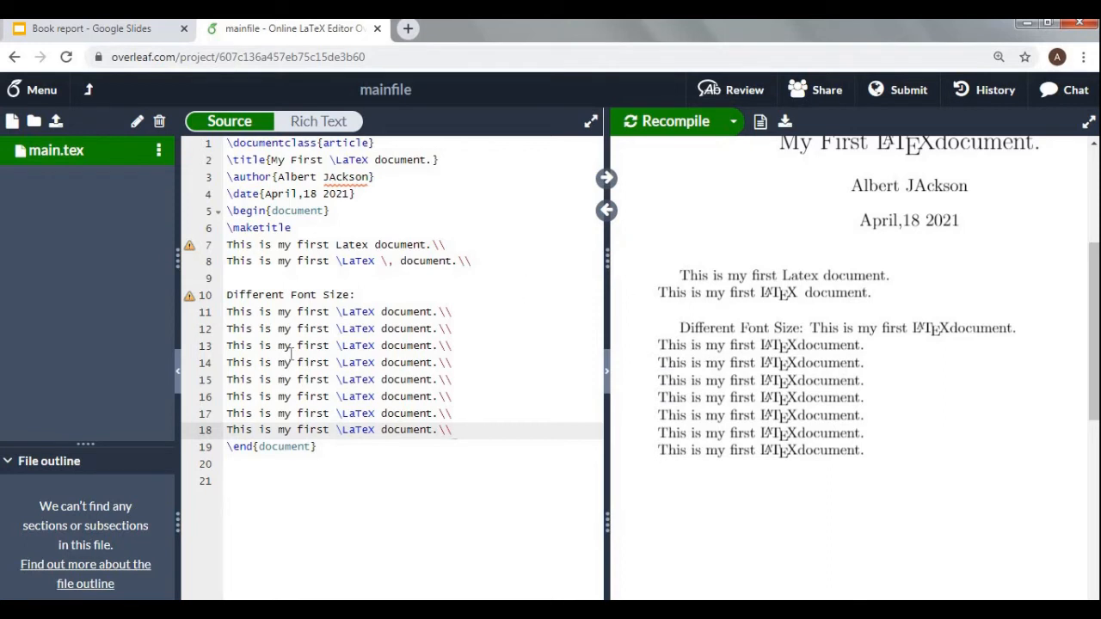
Step: Append \vspace{.5cm}\\ to the "Different Font Size:" line and recompile
left_click(366, 296)
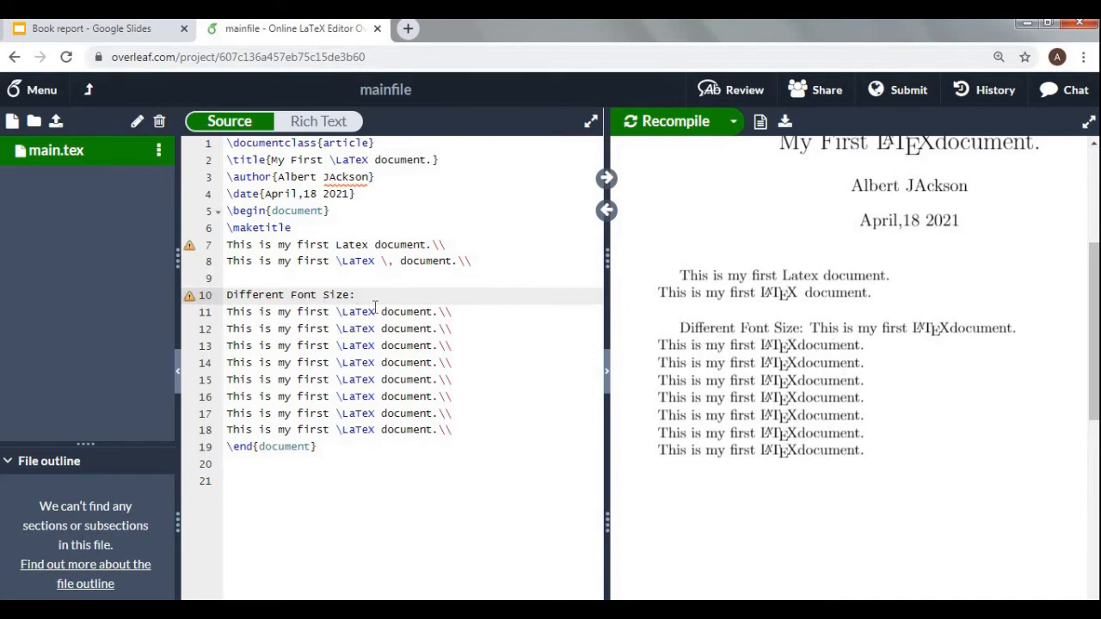
type("\\")
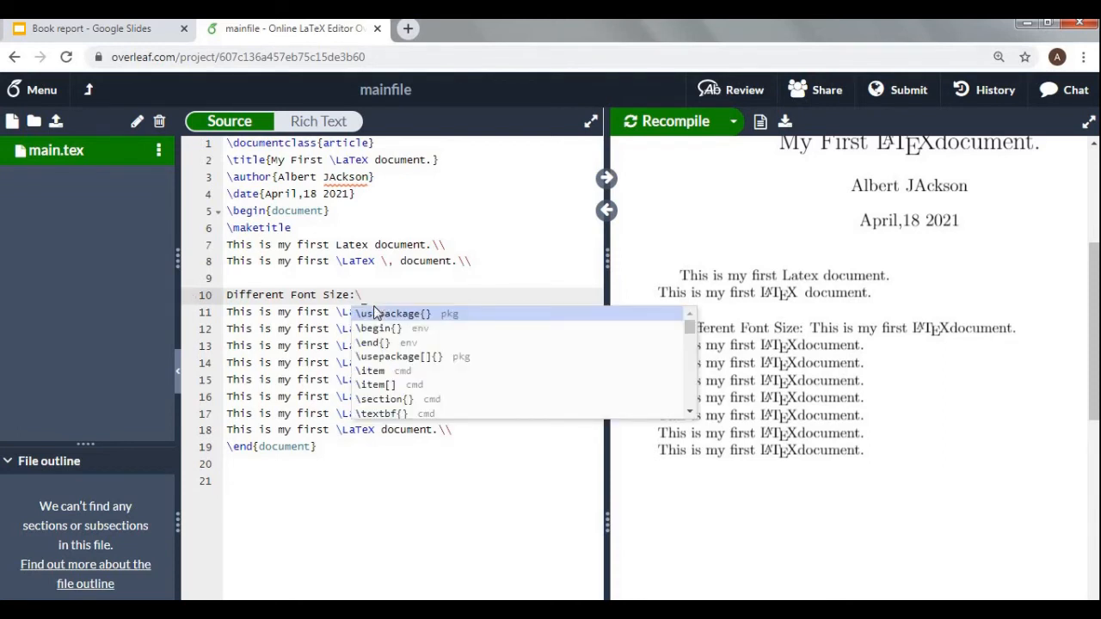
type("vspa")
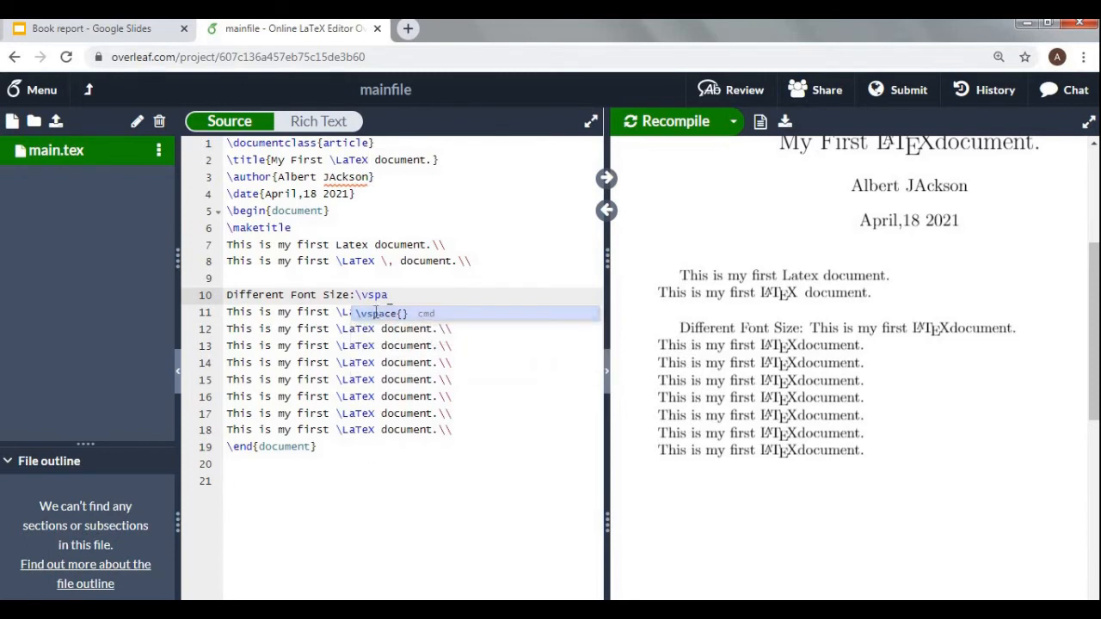
left_click(376, 315)
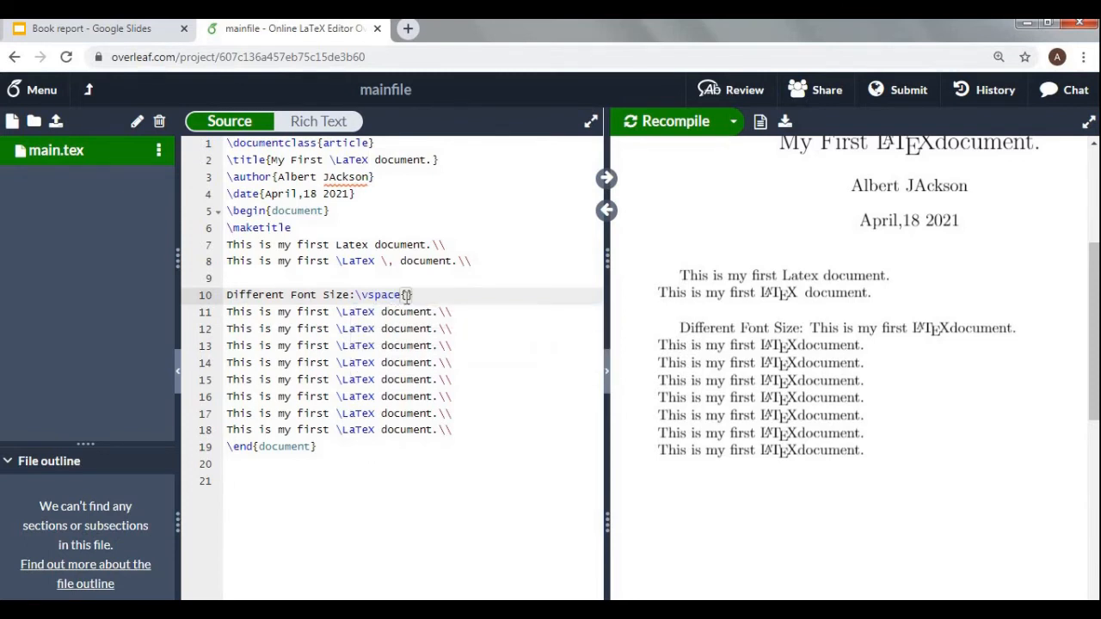
type(".")
key("BackSpace")
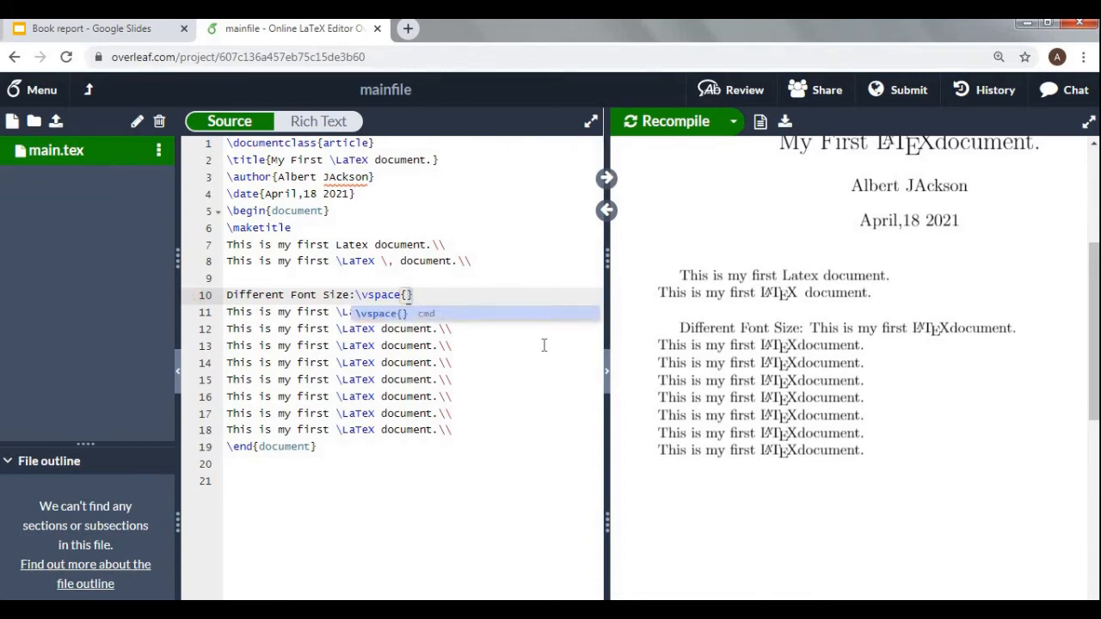
type(".5")
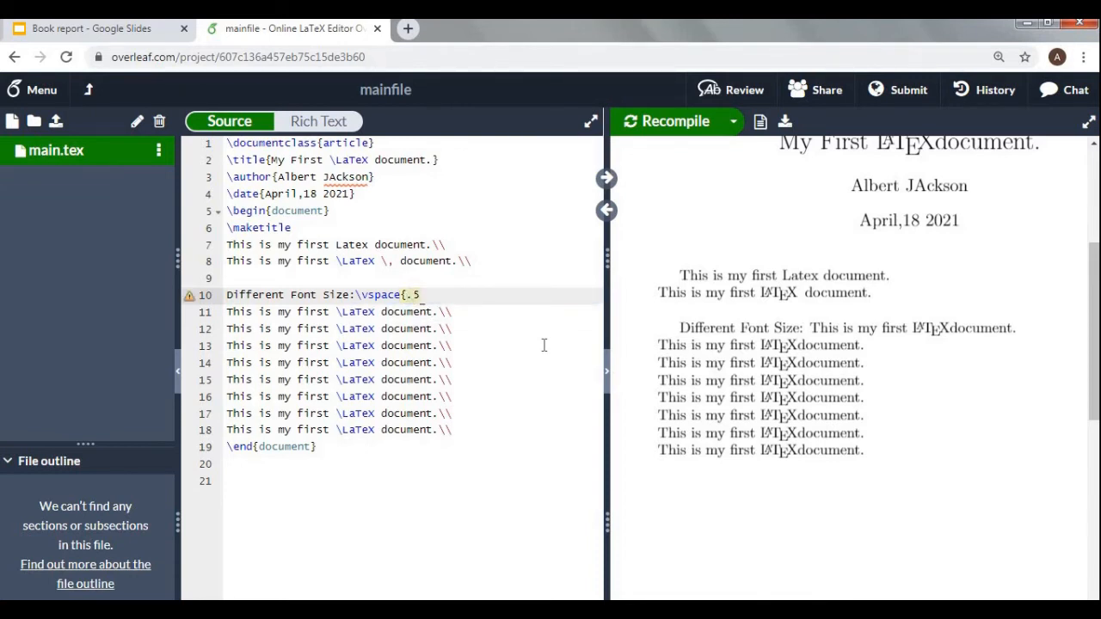
type("cm}")
left_click(676, 127)
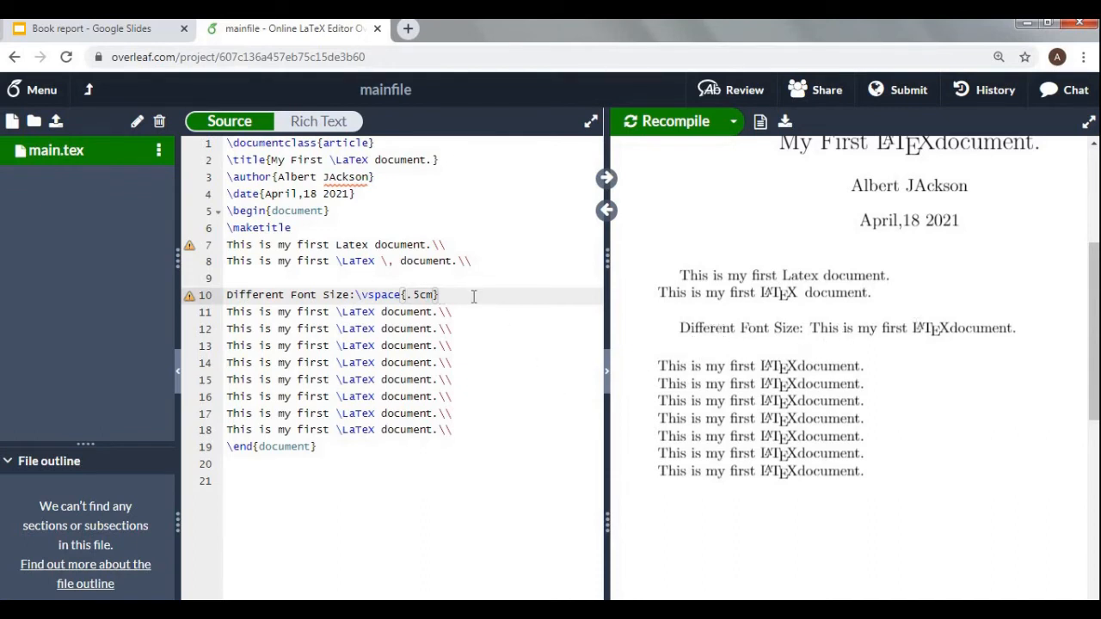
type("\\\\")
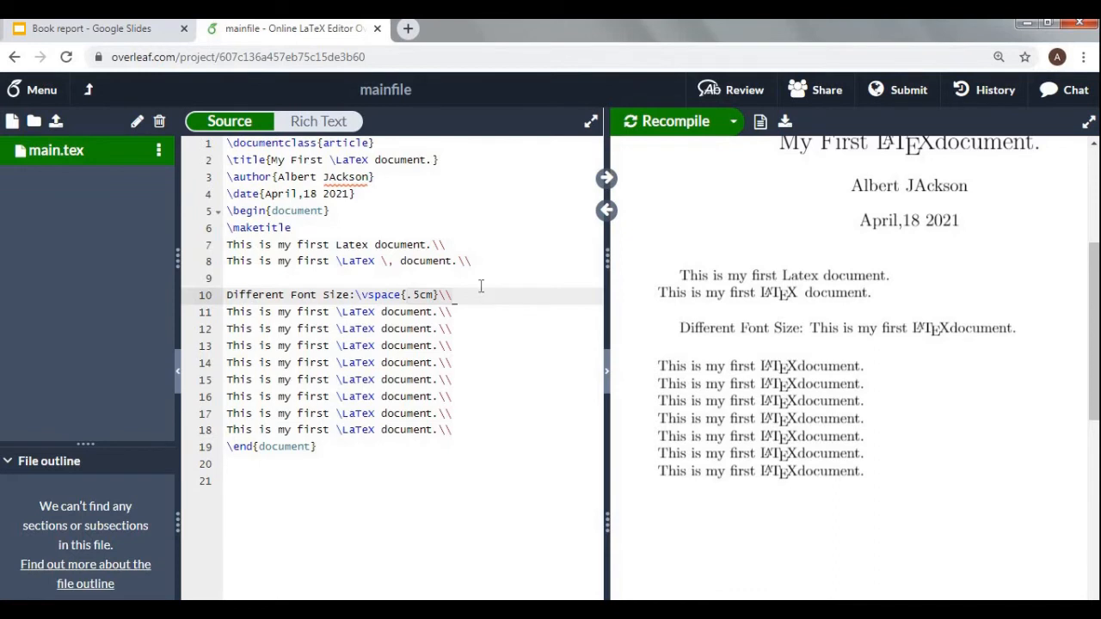
left_click(682, 122)
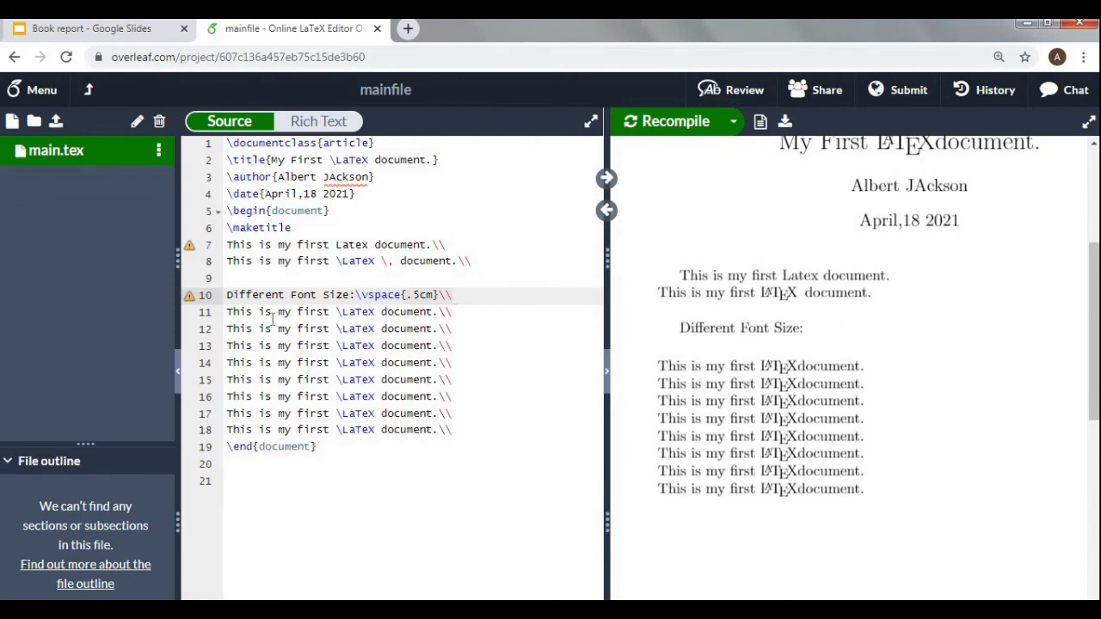
Step: Start a font-size group at the beginning of the sentence on line 11 by entering {\tin
left_click(230, 313)
key("Left")
key("Down")
key("Home")
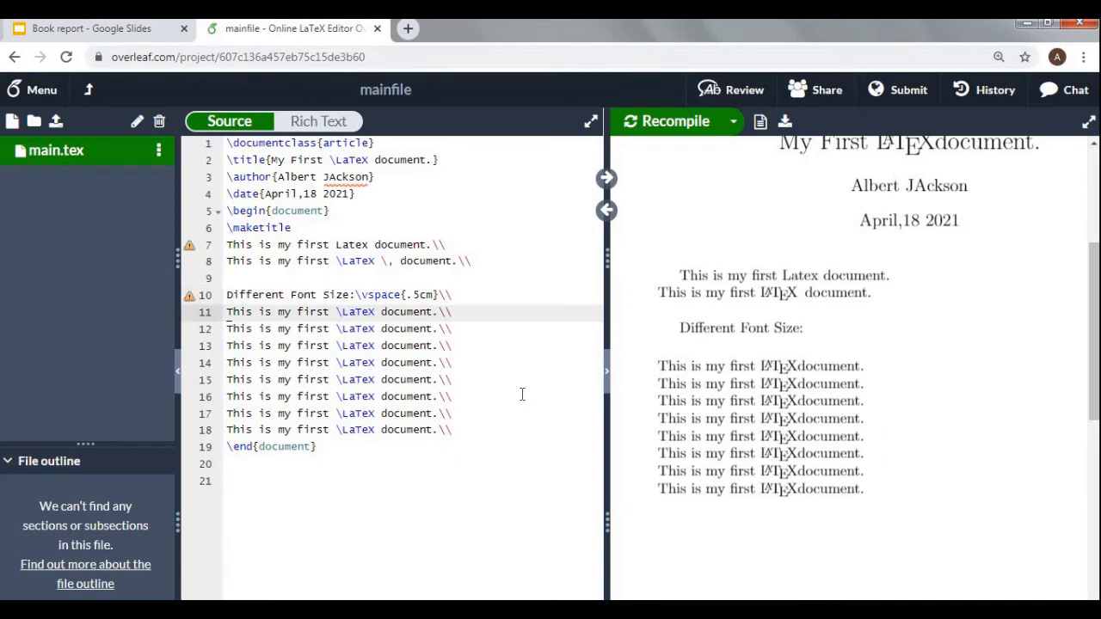
key("shift+Left")
key("Right")
type("{\tin")
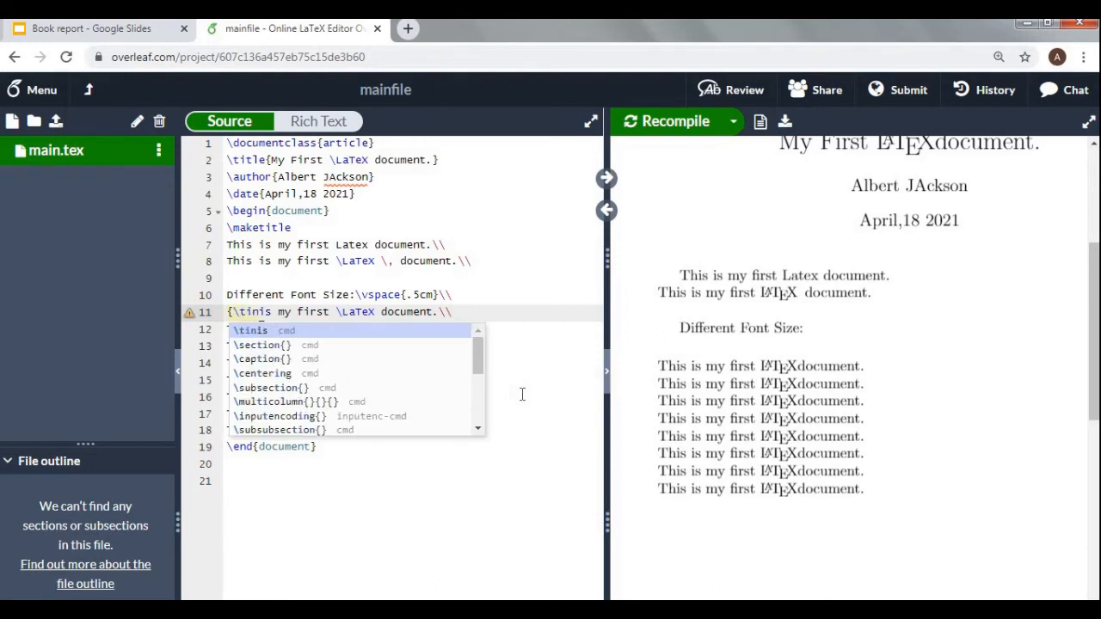
type("u")
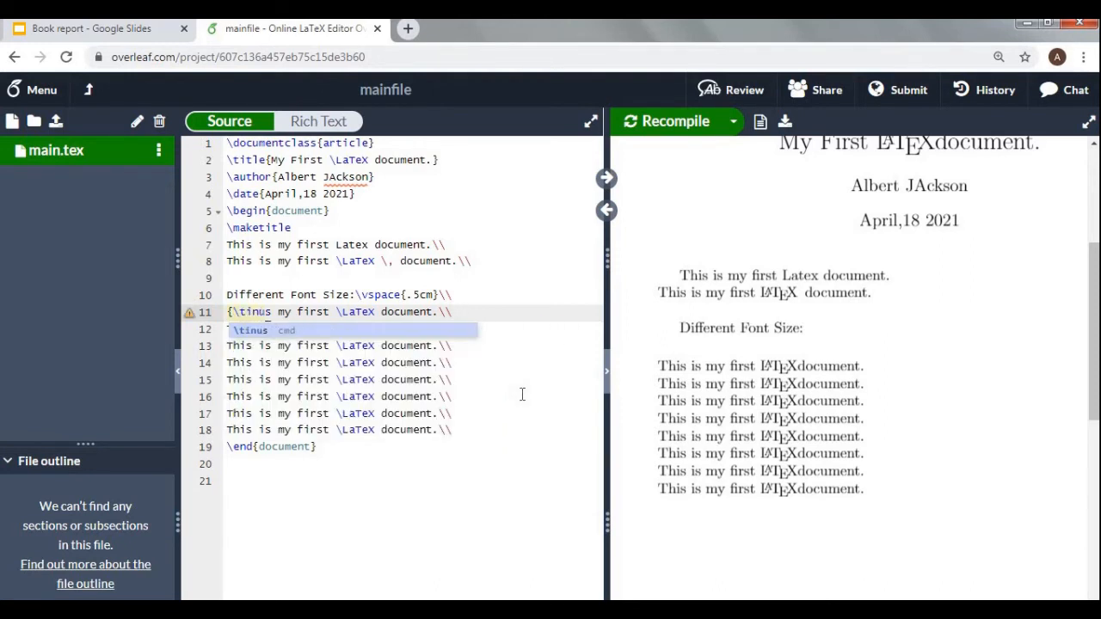
key("BackSpace")
type("y")
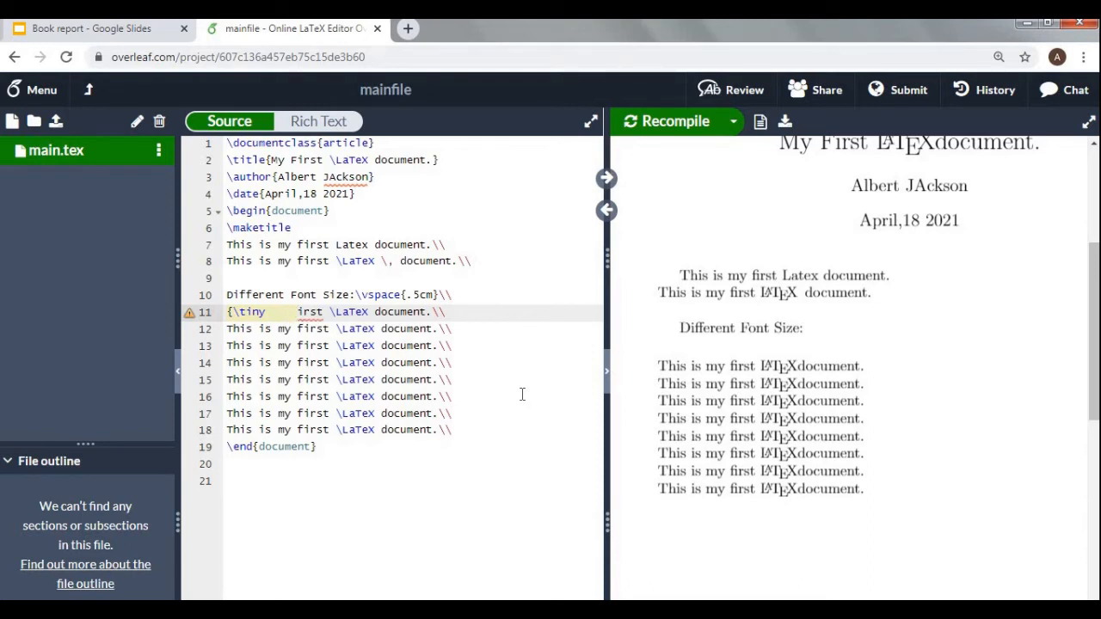
key("ctrl+z")
key("ctrl+z")
key("ctrl+z")
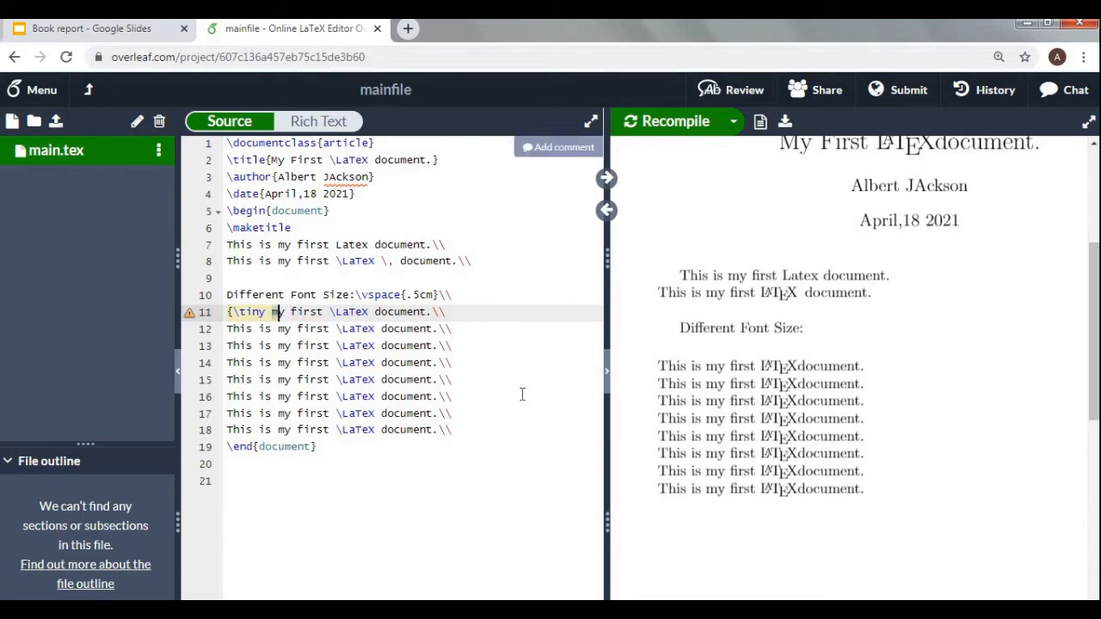
key("ctrl+z")
key("ctrl+z")
key("ctrl+z")
key("ctrl+z")
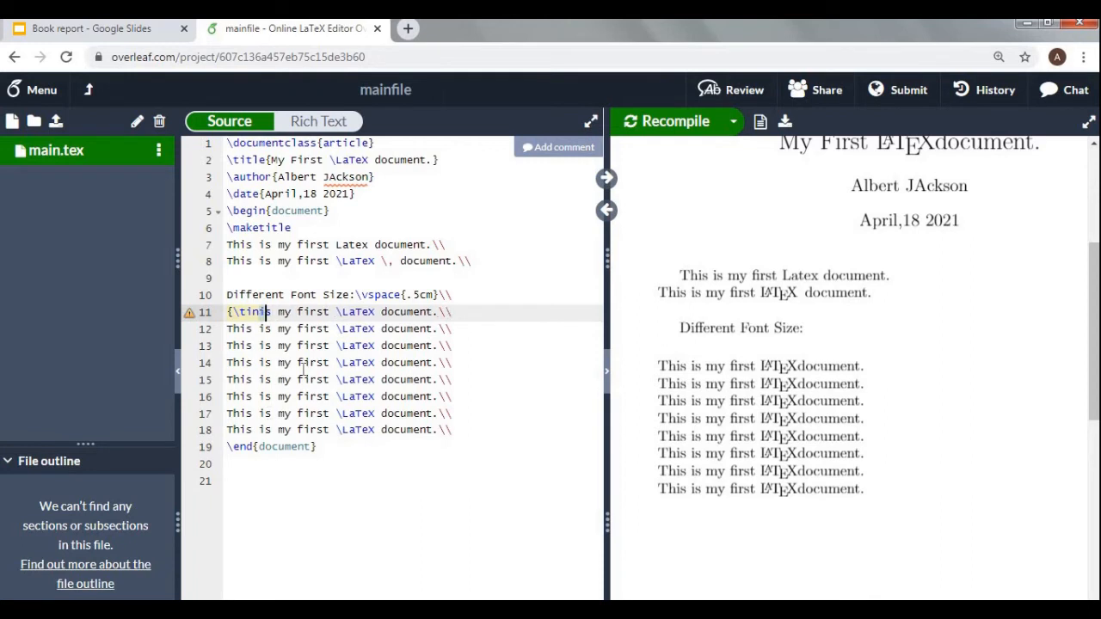
Step: Complete the \tiny command on line 11 and restore the overwritten words, so it reads "{\tiny This is my first \LaTeX document.\\"
double_click(262, 312)
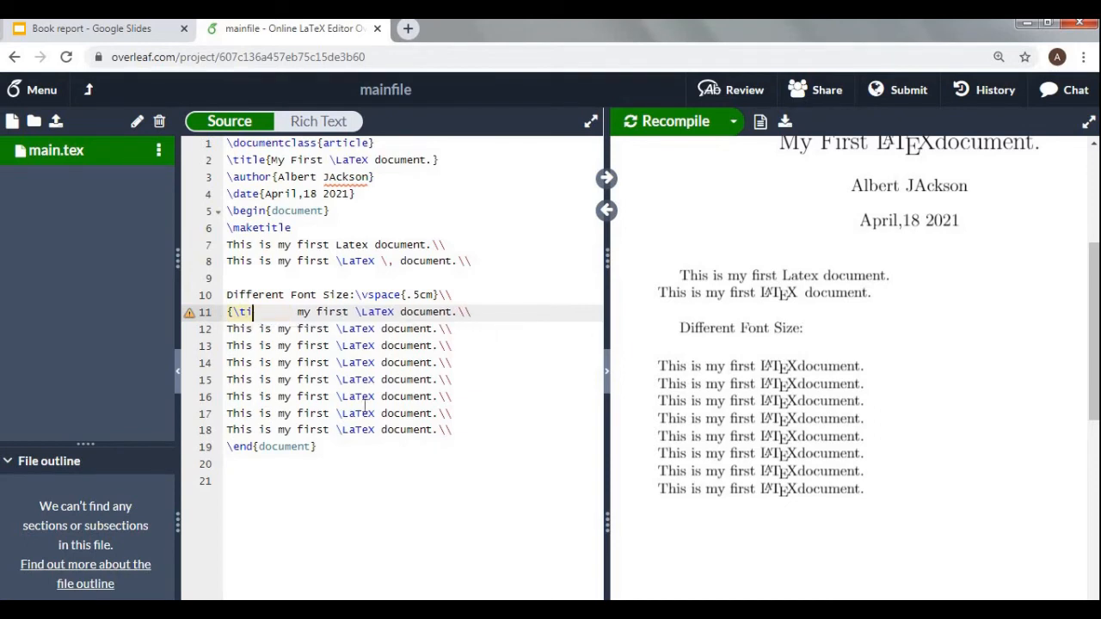
type("ny ")
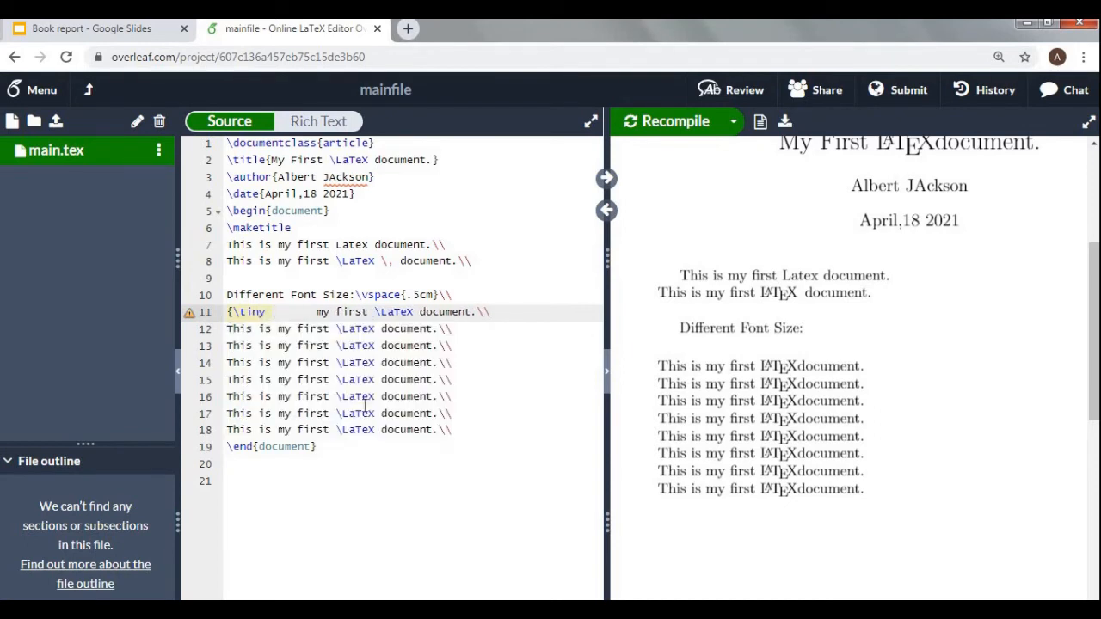
type("This is ")
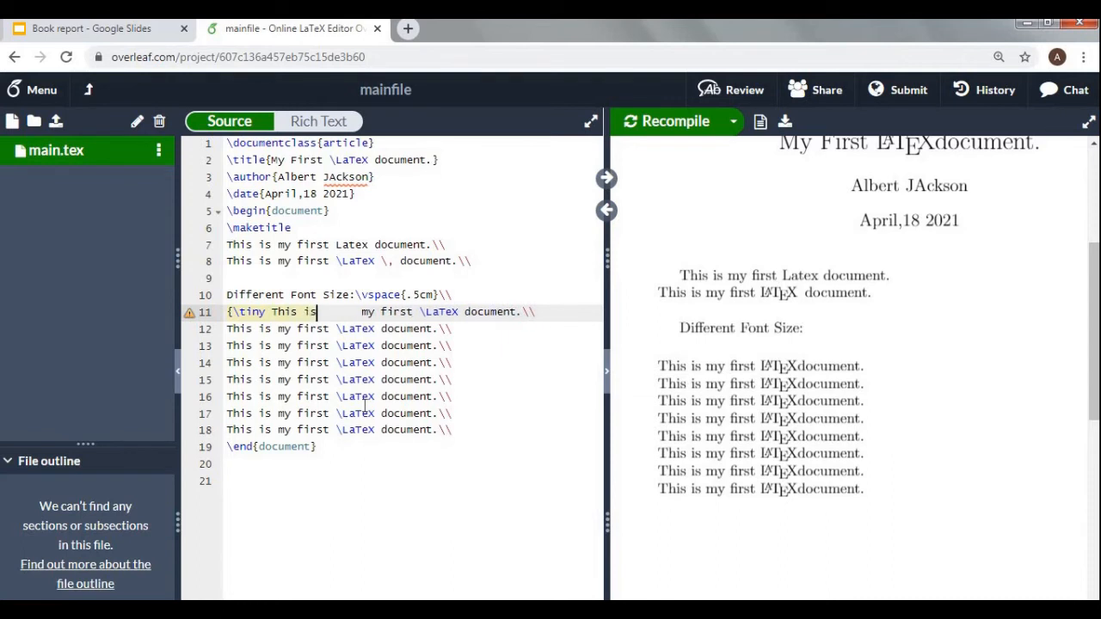
type("my")
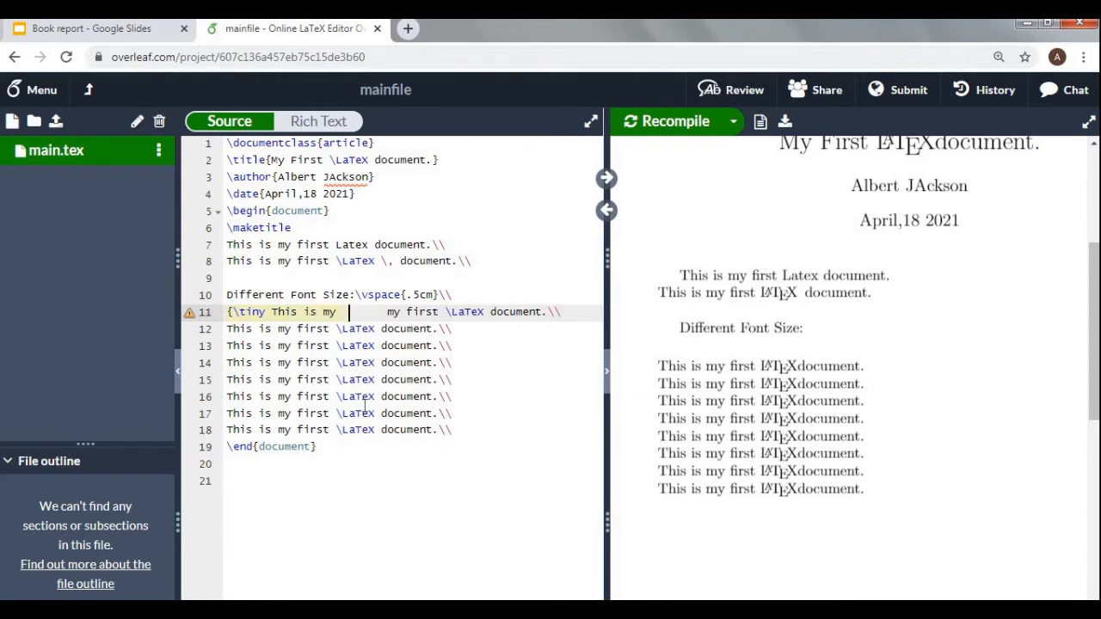
key("Right")
key("Right")
key("Right")
key("Right")
key("Right")
key("Right")
key("Right")
key("Left")
key("Left")
key("Left")
key("Left")
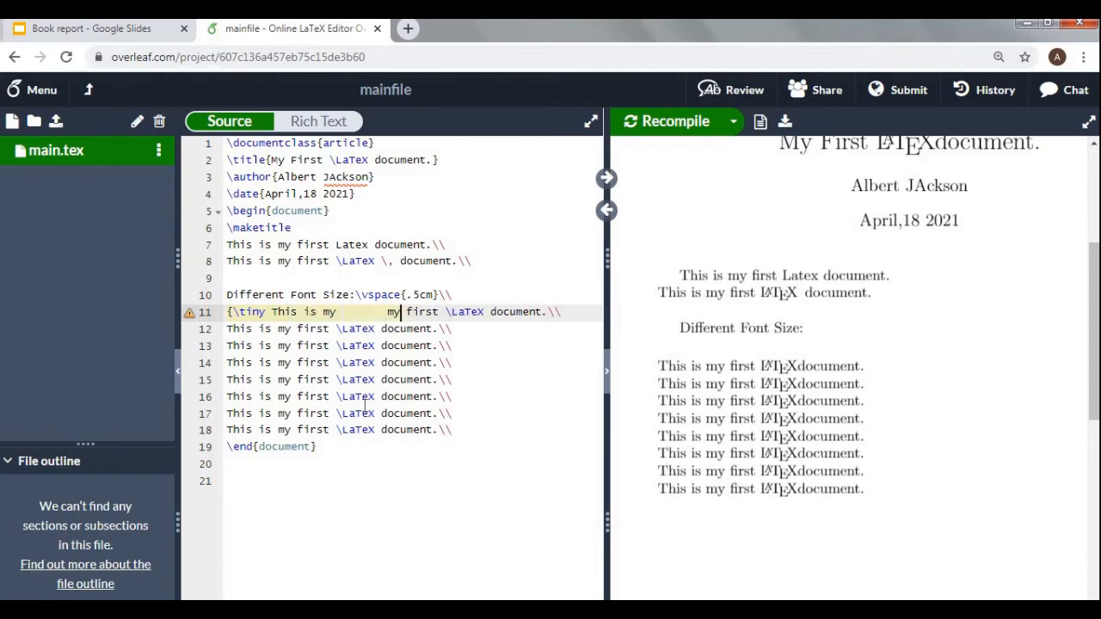
key("BackSpace")
key("BackSpace")
key("BackSpace")
key("BackSpace")
key("BackSpace")
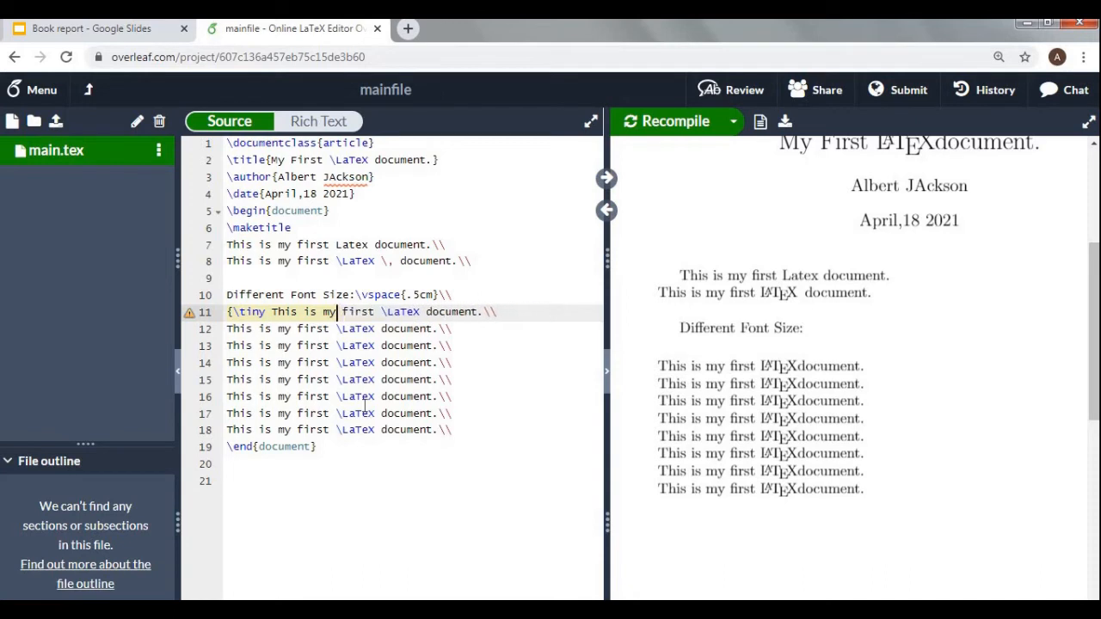
Step: Number the \tiny sentence by inserting "1." before "This", close its group with } at the line's end, and recompile
key("Left")
key("Left")
key("Left")
key("Left")
key("Left")
key("Left")
key("Left")
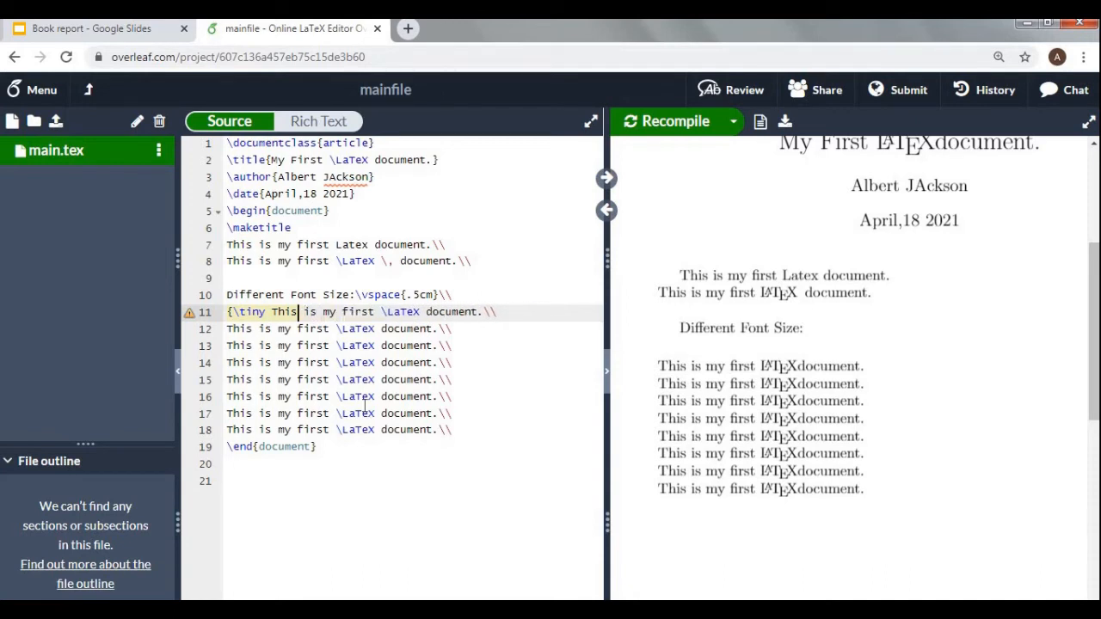
type("1.")
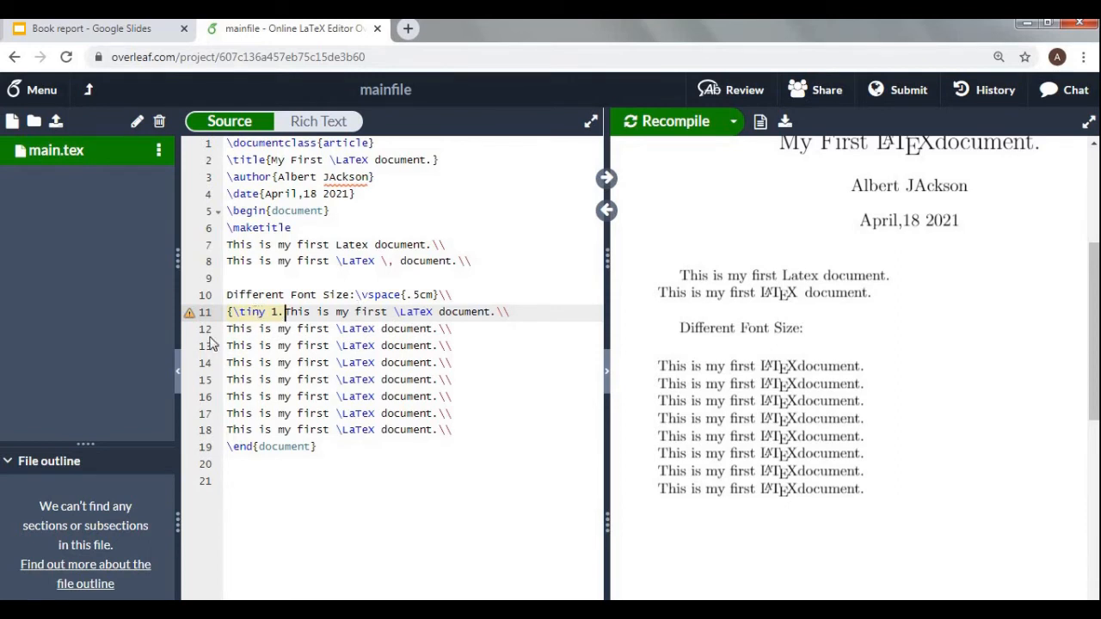
left_click(526, 311)
type("}")
left_click(654, 123)
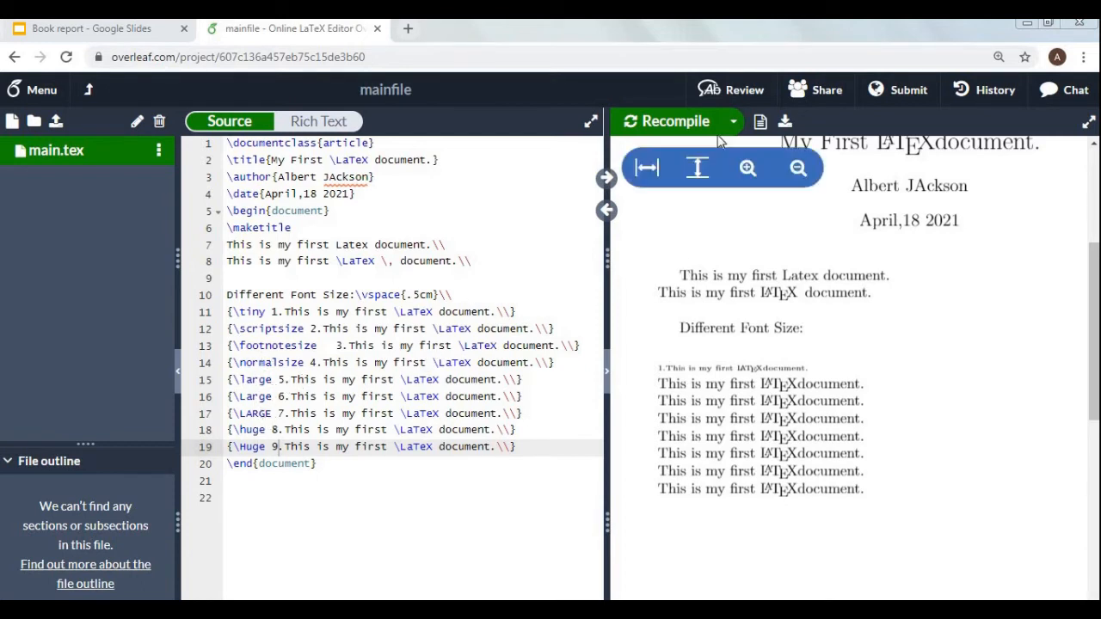
Step: Recompile the document with the nine numbered font-size lines, \tiny through \Huge, and examine them in the preview
left_click(649, 136)
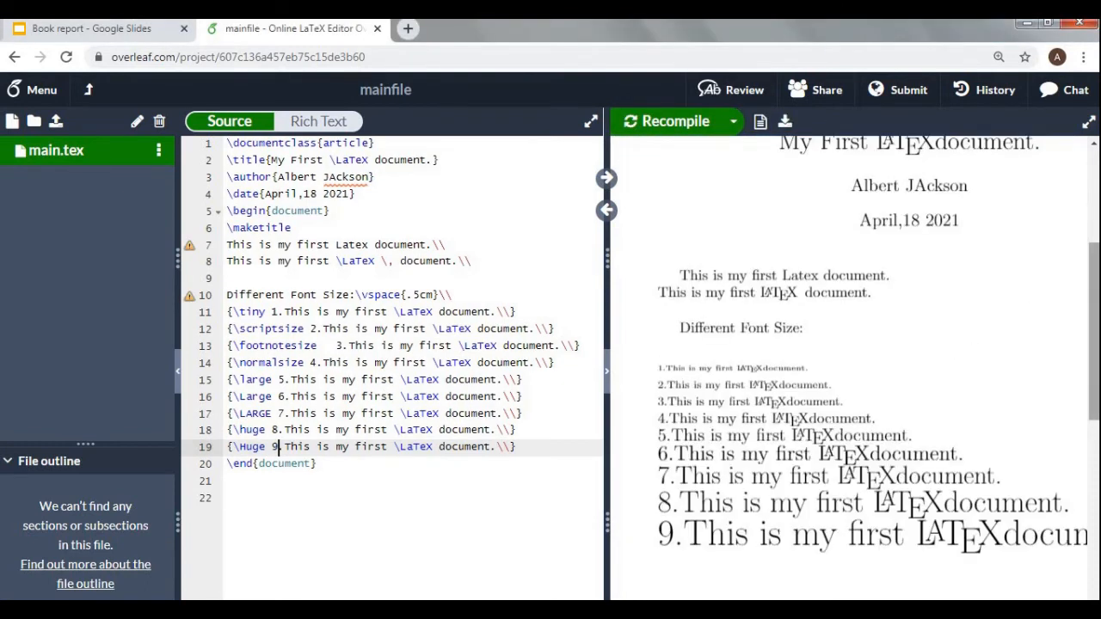
scroll(670, 292, "down", 2)
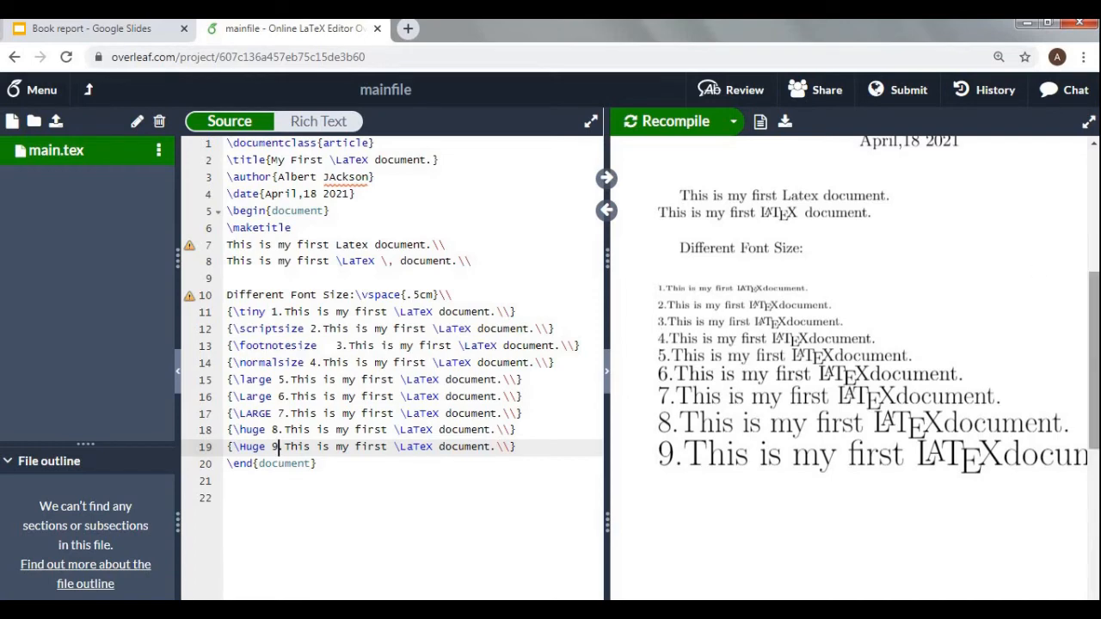
left_click_drag(1094, 356, 1094, 382)
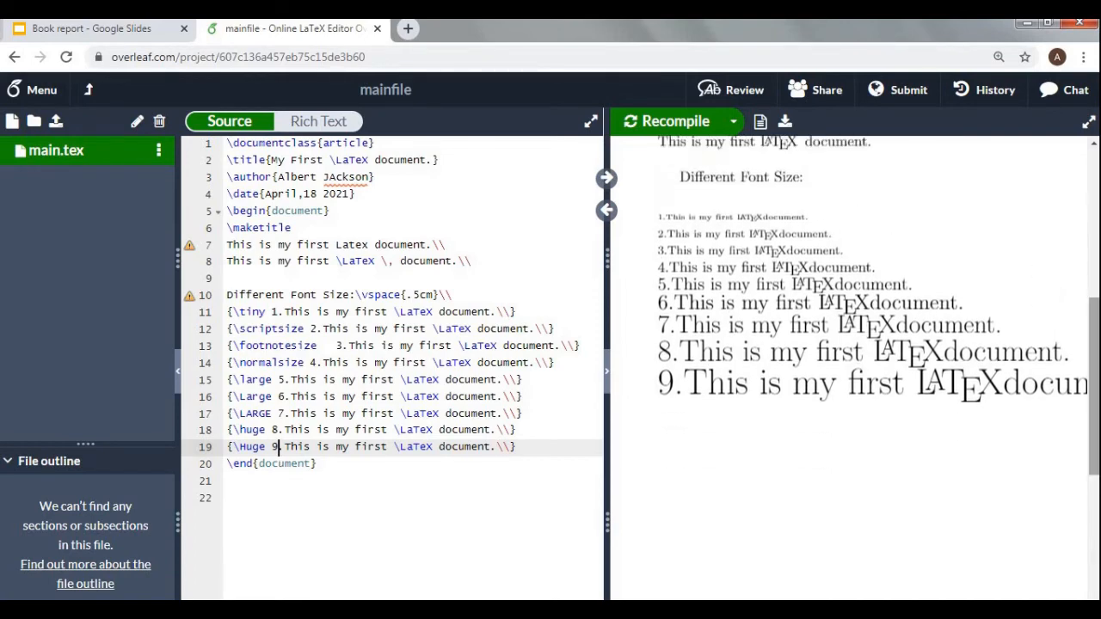
Step: Below the \Huge line, leave a blank line and enter "THis is my first latex document and it is easily free and" on line 21
left_click(532, 451)
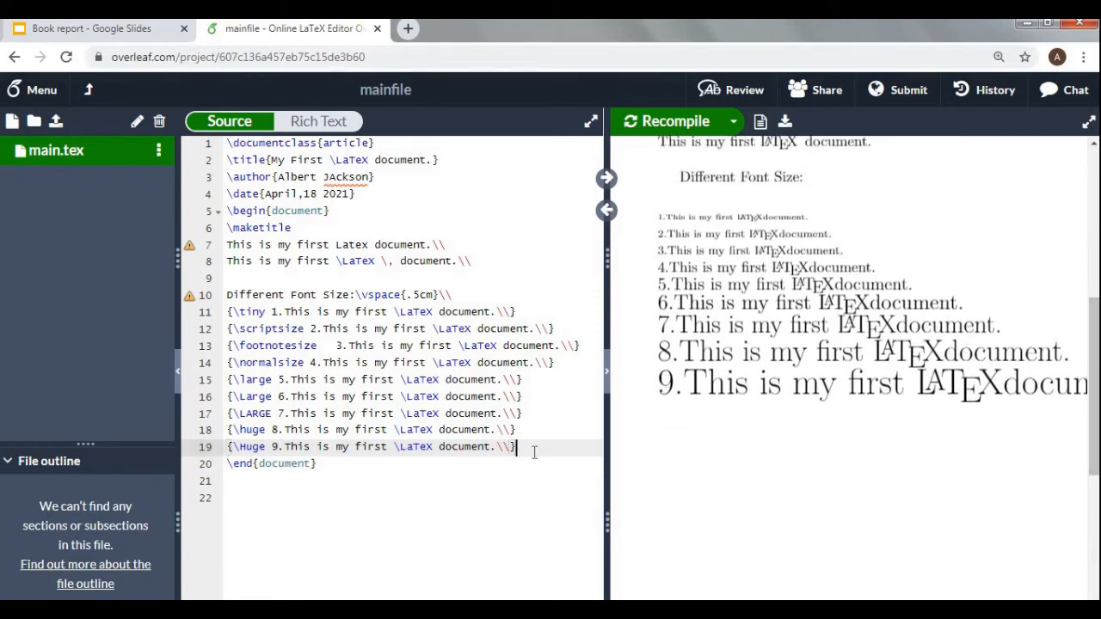
key("Return")
key("Return")
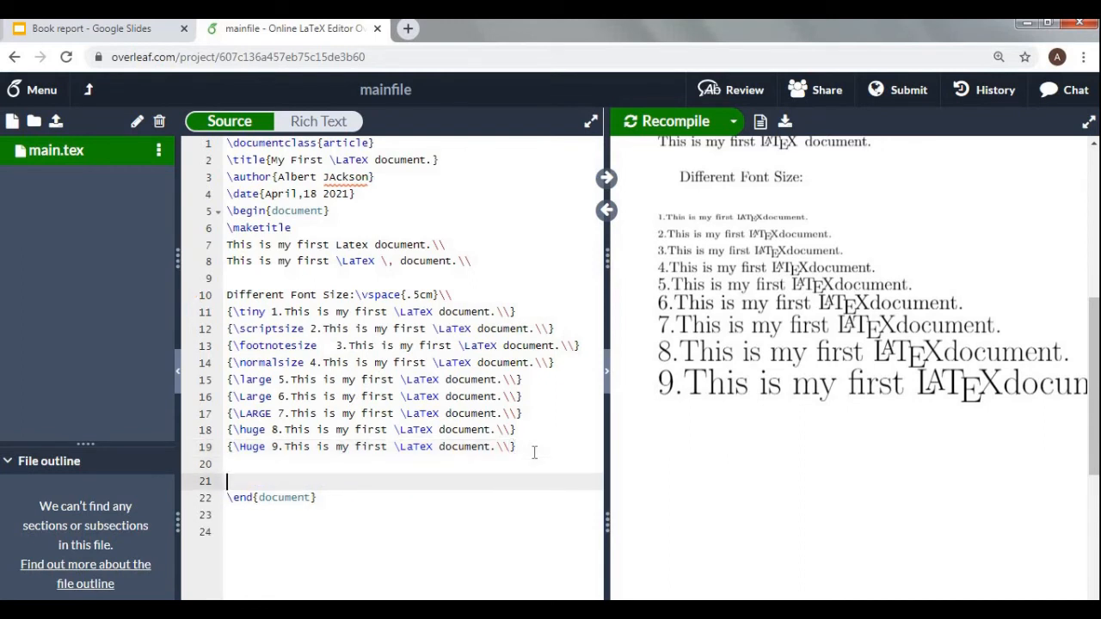
type("TH")
type("is")
type("is ")
type("mu")
key("BackSpace")
key("BackSpace")
type("y first late")
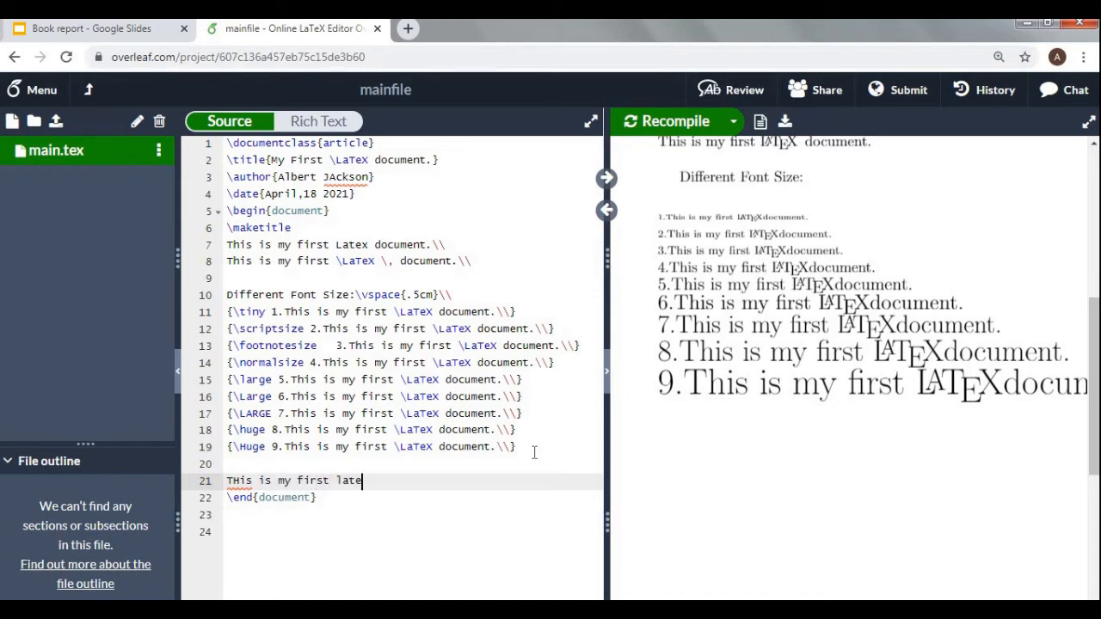
type("x document and it is ")
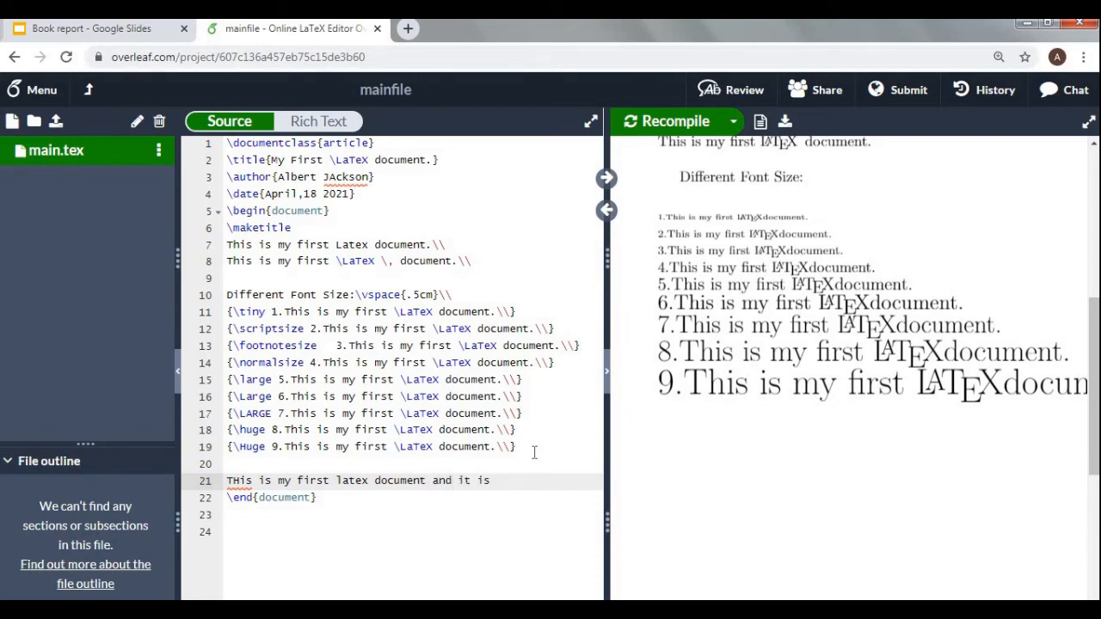
type("easily free and")
key("Return")
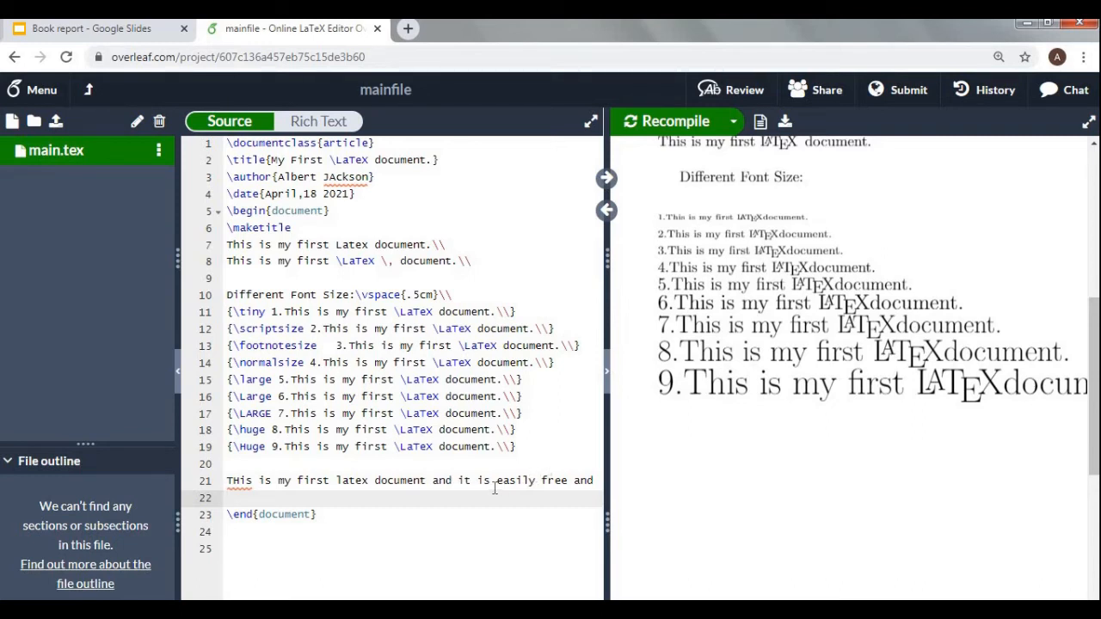
Step: Continue the new paragraph with "customizable." on line 22
left_click(597, 483)
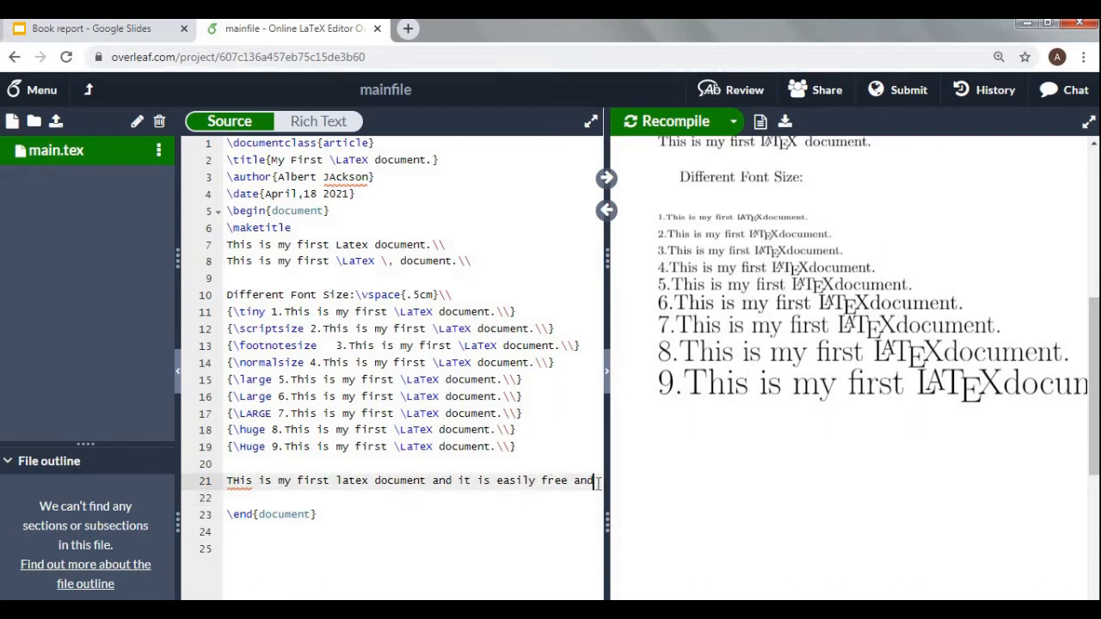
key("Return")
type("cu")
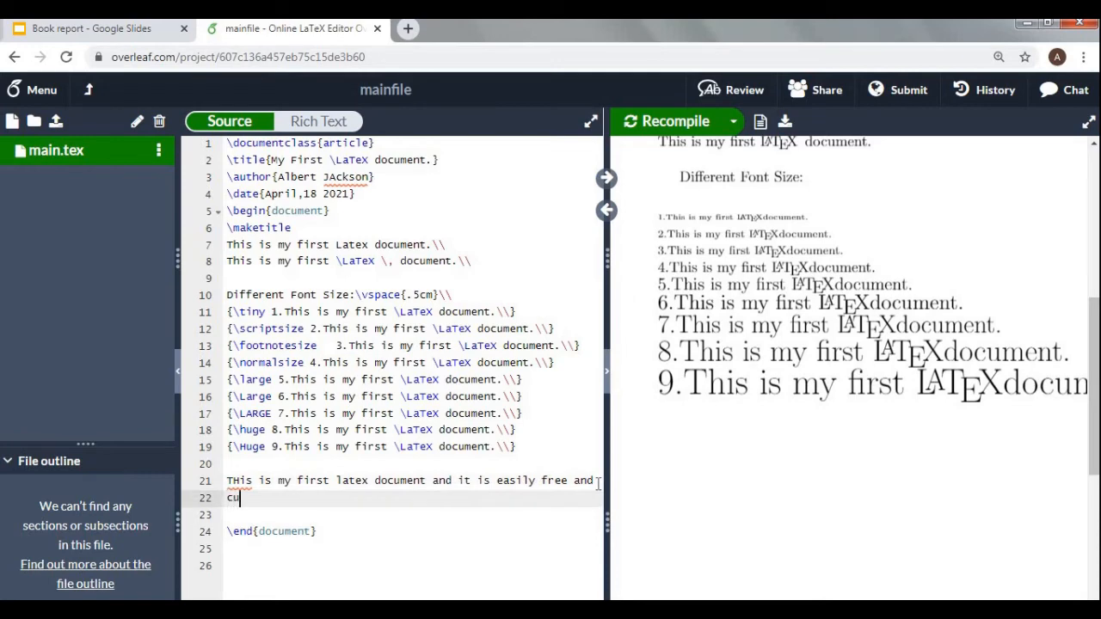
type("stom")
type("ix")
type("able")
type(".")
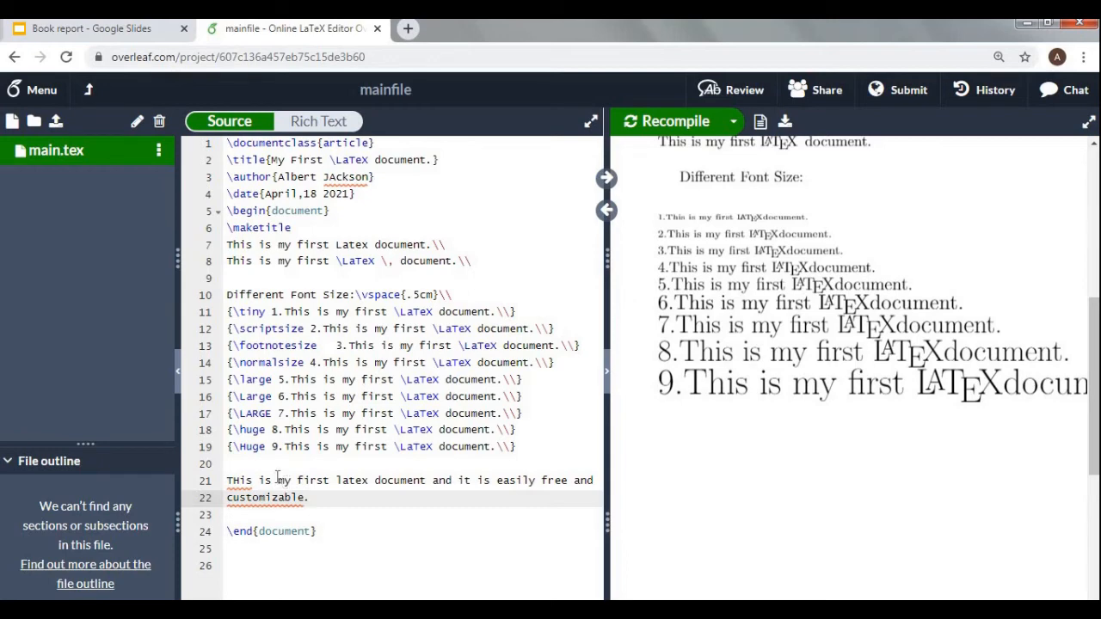
Step: Insert \LARGE before "my" on line 21, recompile, and examine the paragraph in the preview
left_click(277, 479)
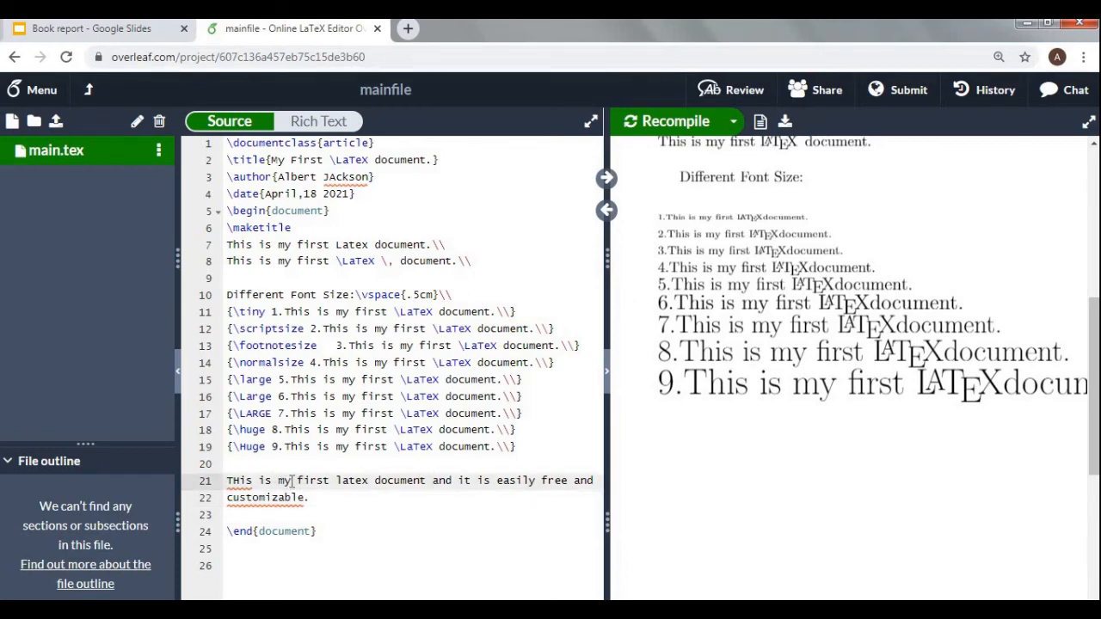
type("\\")
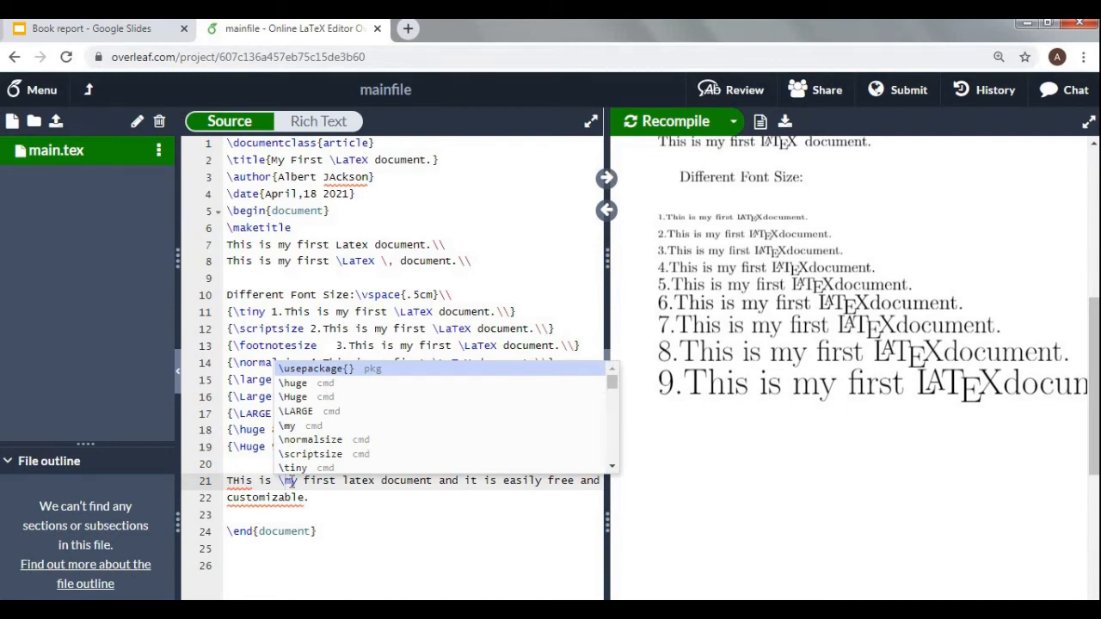
type("LA")
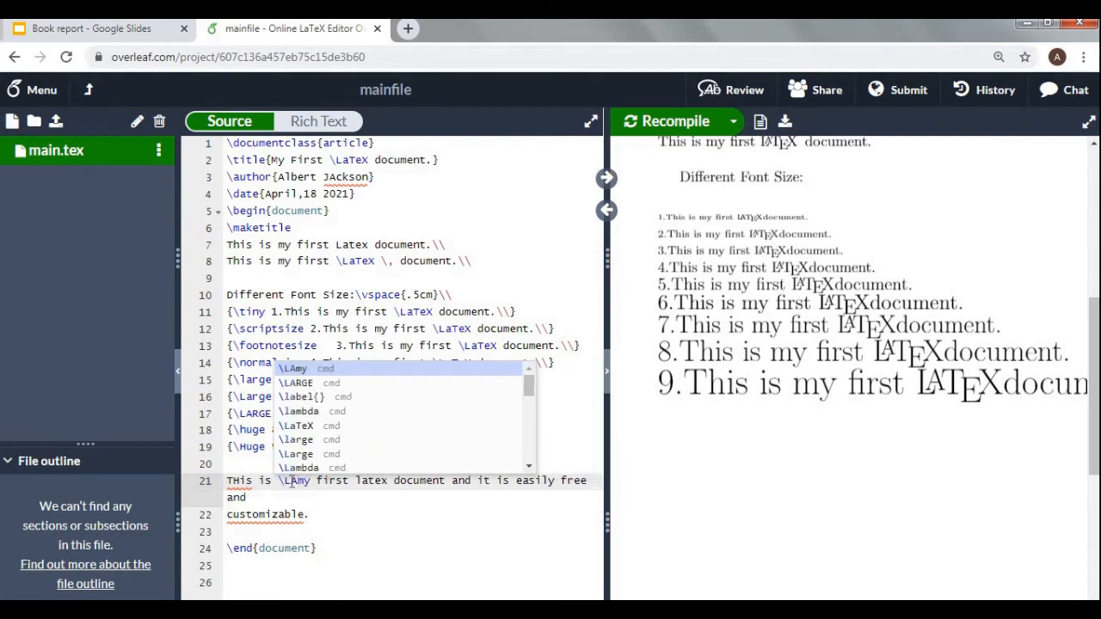
type("RGE")
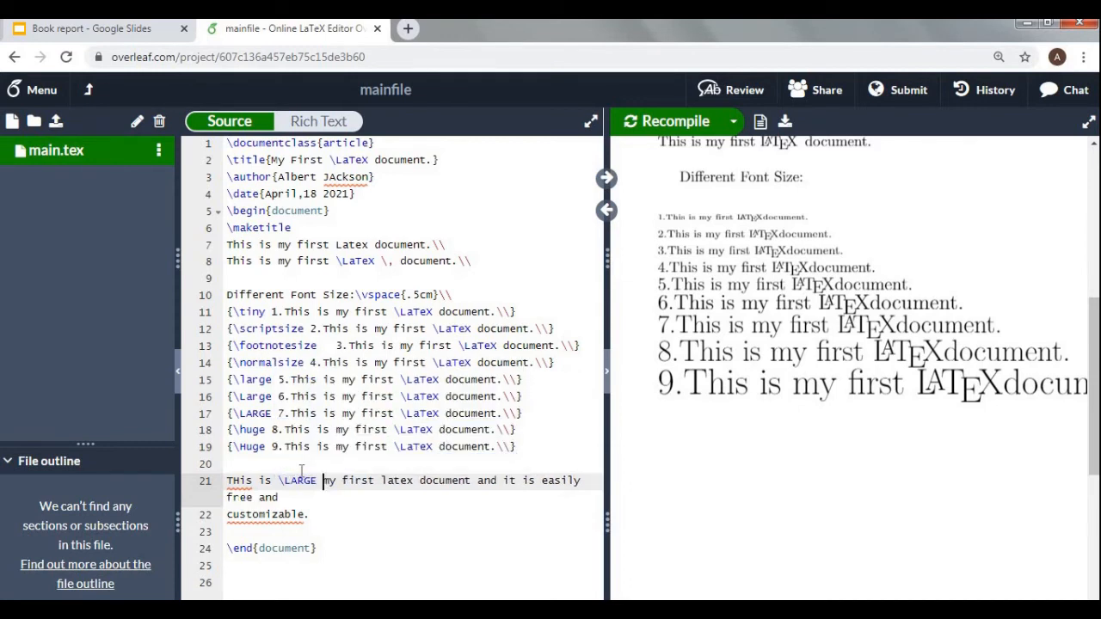
left_click(646, 129)
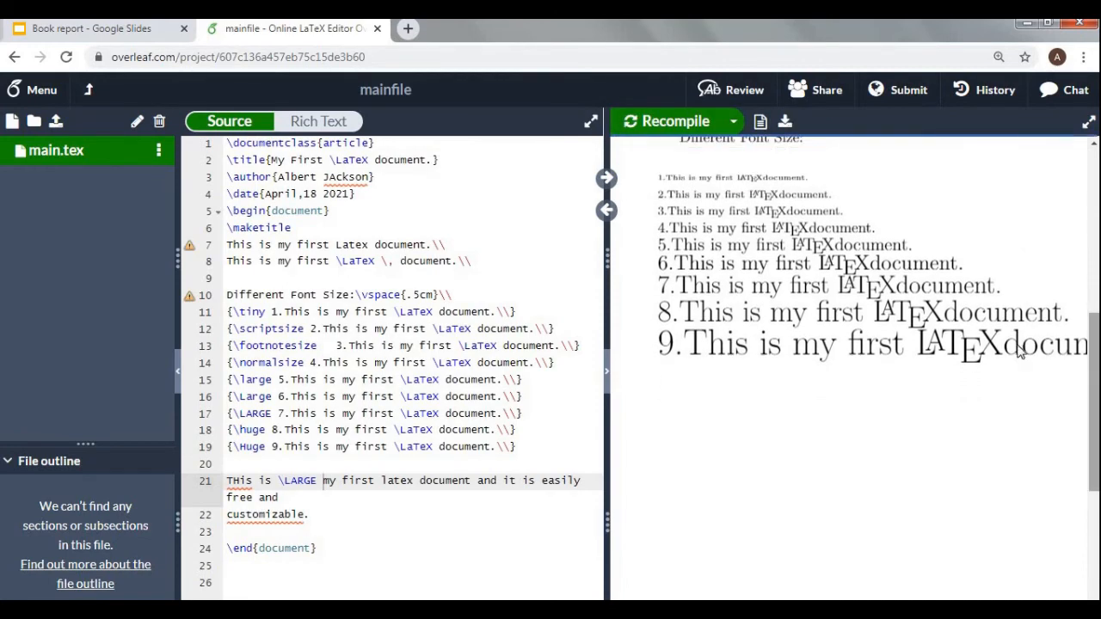
left_click_drag(1094, 434, 1003, 437)
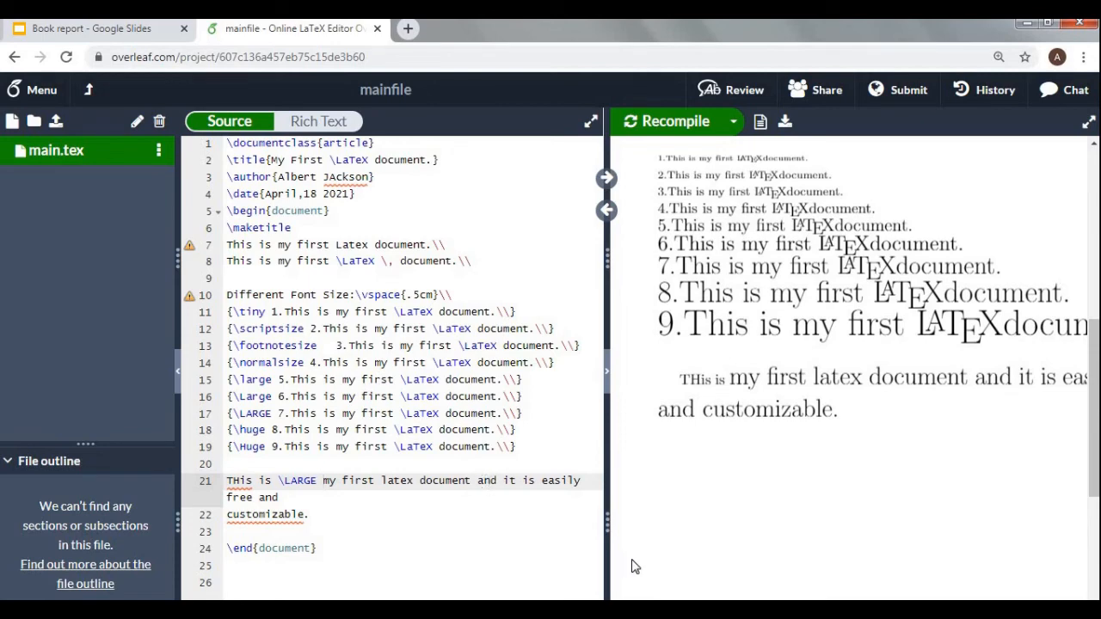
Step: Insert \normalsize before "and it is" on line 21, recompile, and check the paragraph in the preview
type("\\")
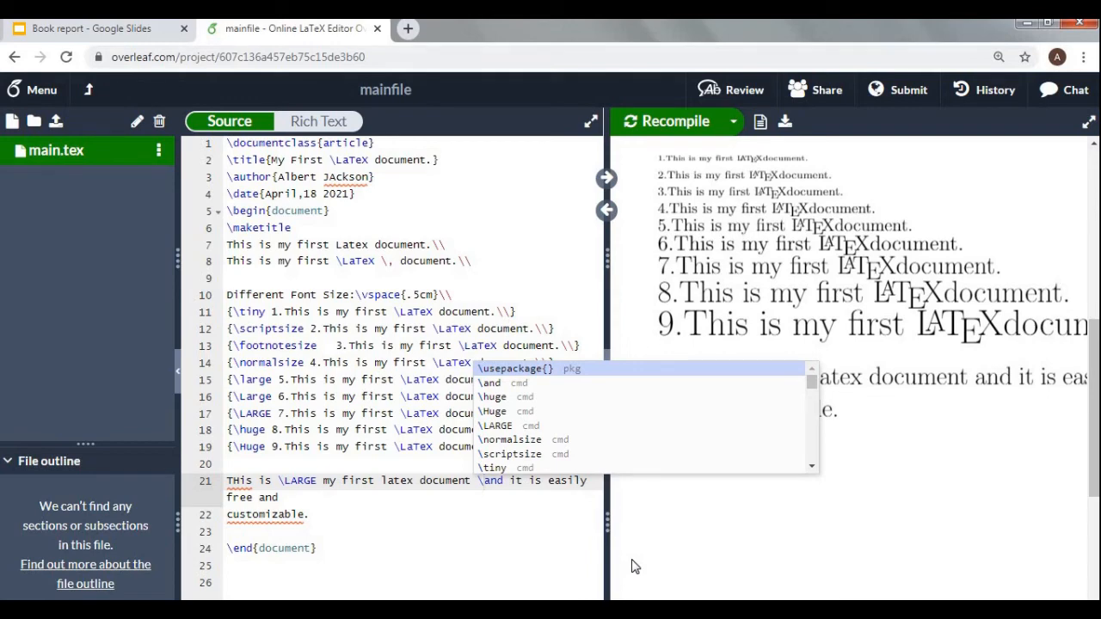
type("normals")
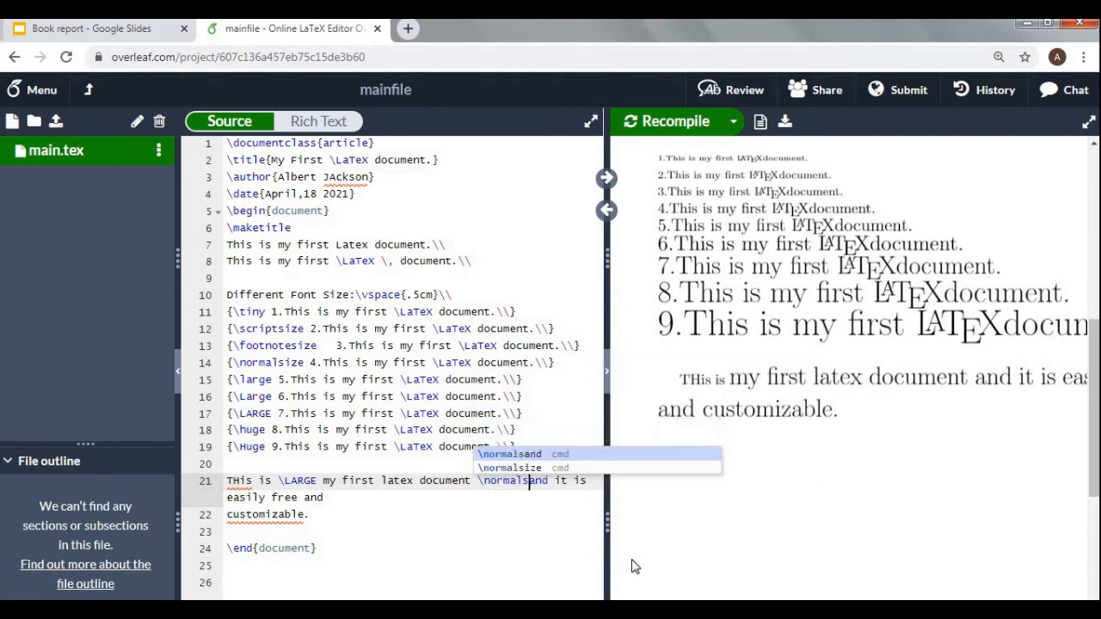
type("ize")
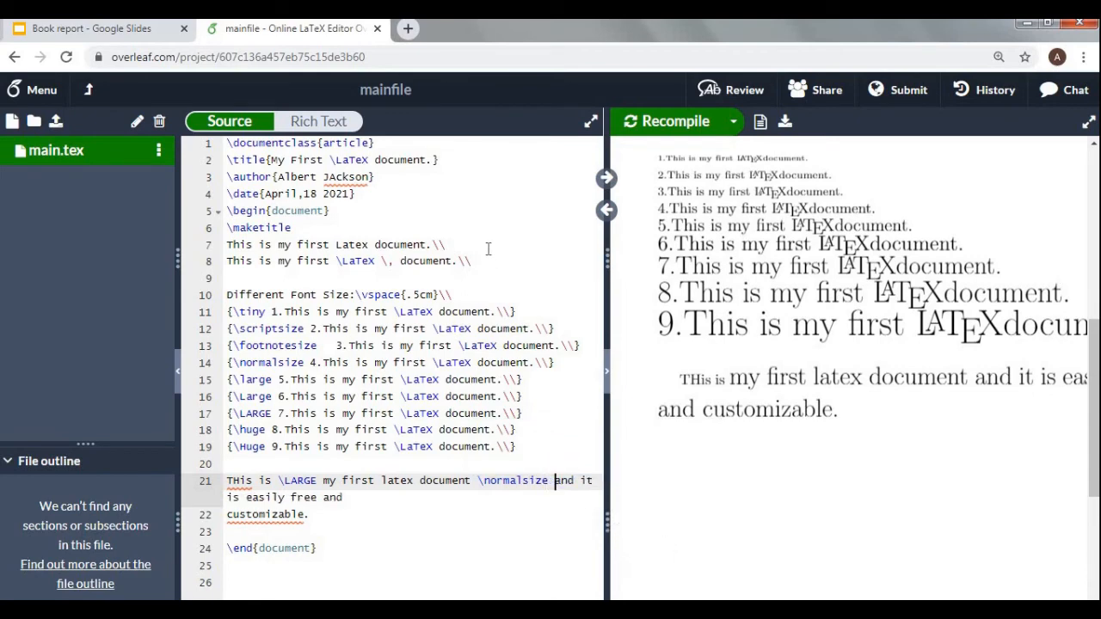
key("Down")
key("Down")
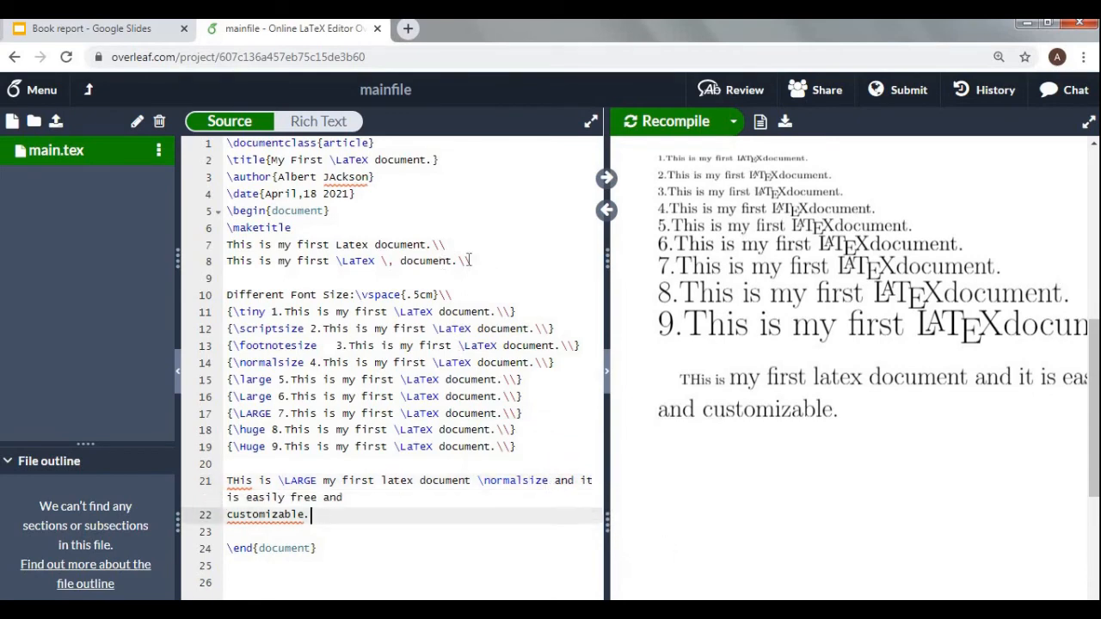
left_click(632, 126)
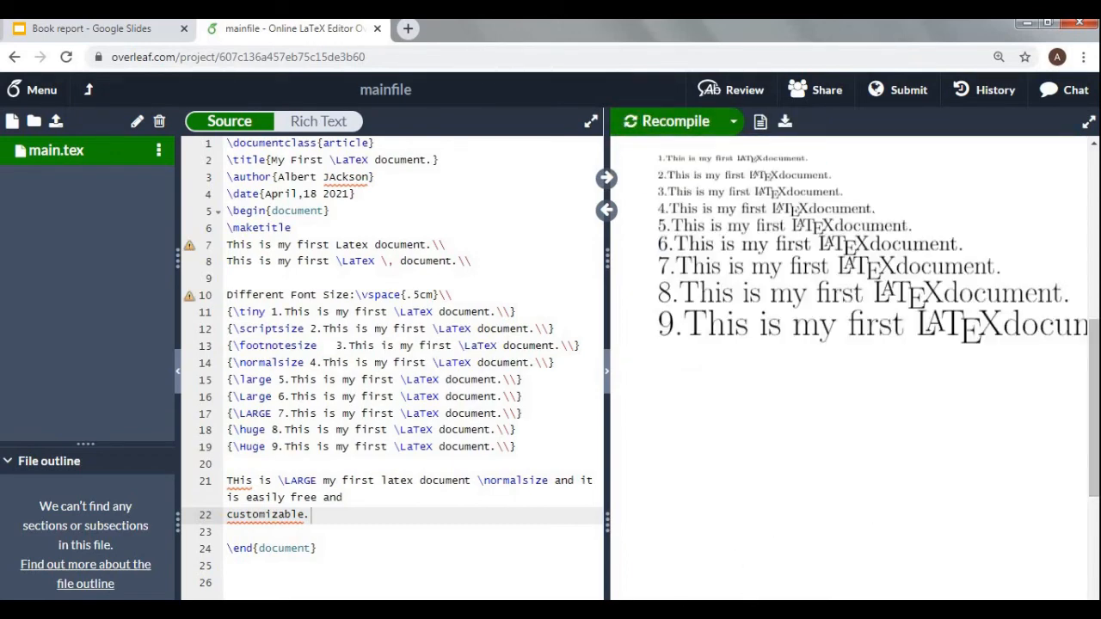
scroll(688, 458, "right", 1)
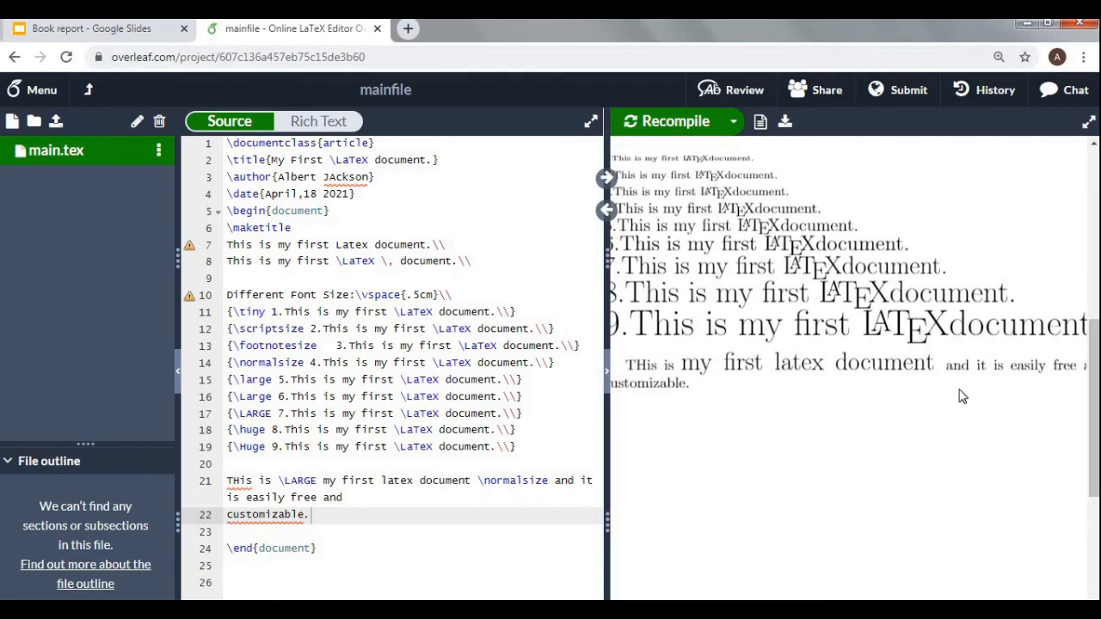
left_click_drag(818, 607, 711, 607)
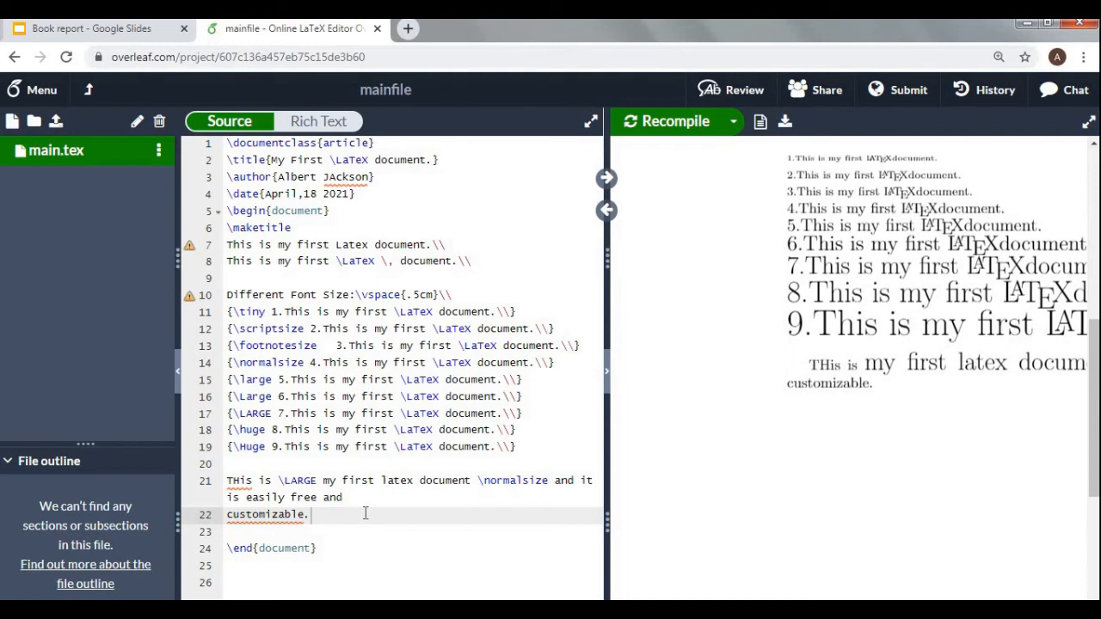
Step: Below the paragraph, enter begin{LARGE} on line 23 and "THis is my first latex document." on line 24
key("Return")
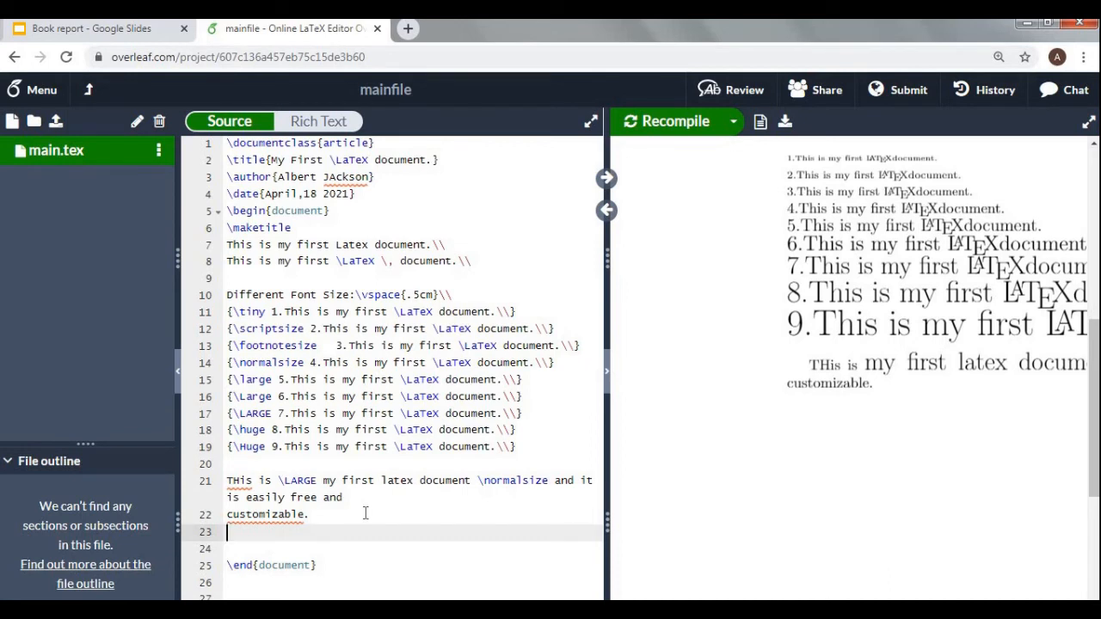
type("begin{LARGE")
key("Right")
key("Return")
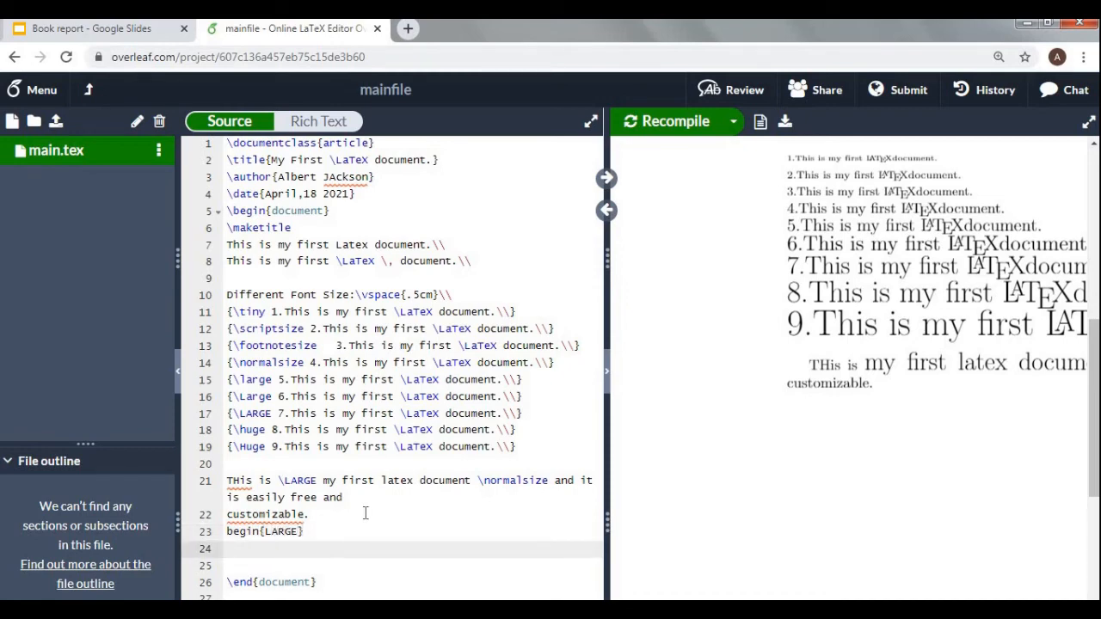
type("THi")
key("BackSpace")
type("s is my first la")
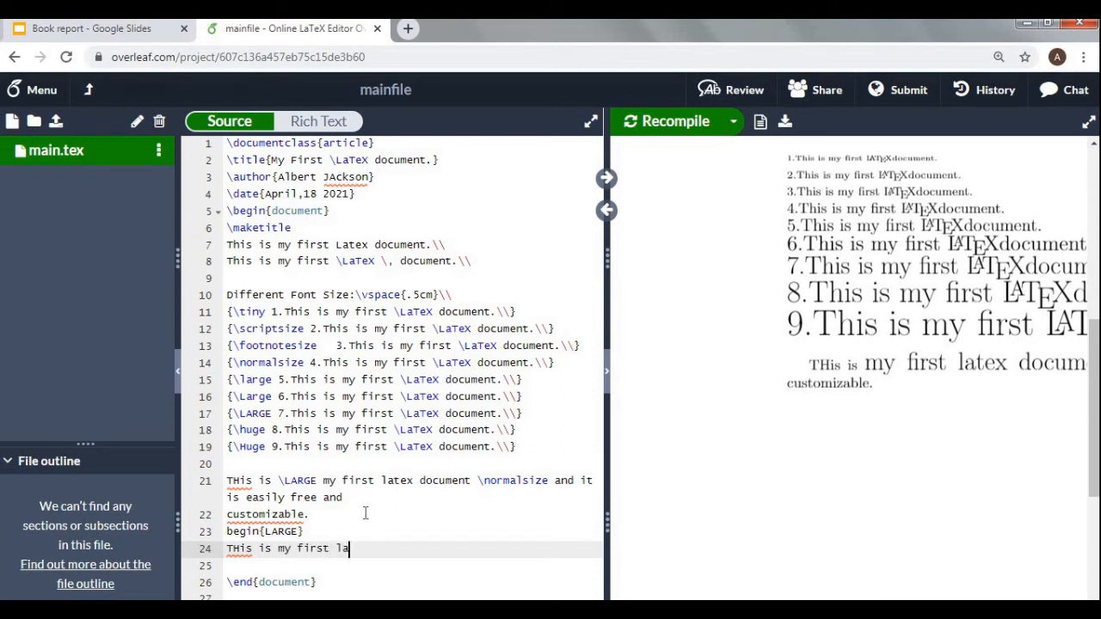
type("tex documen")
type("t.")
key("Return")
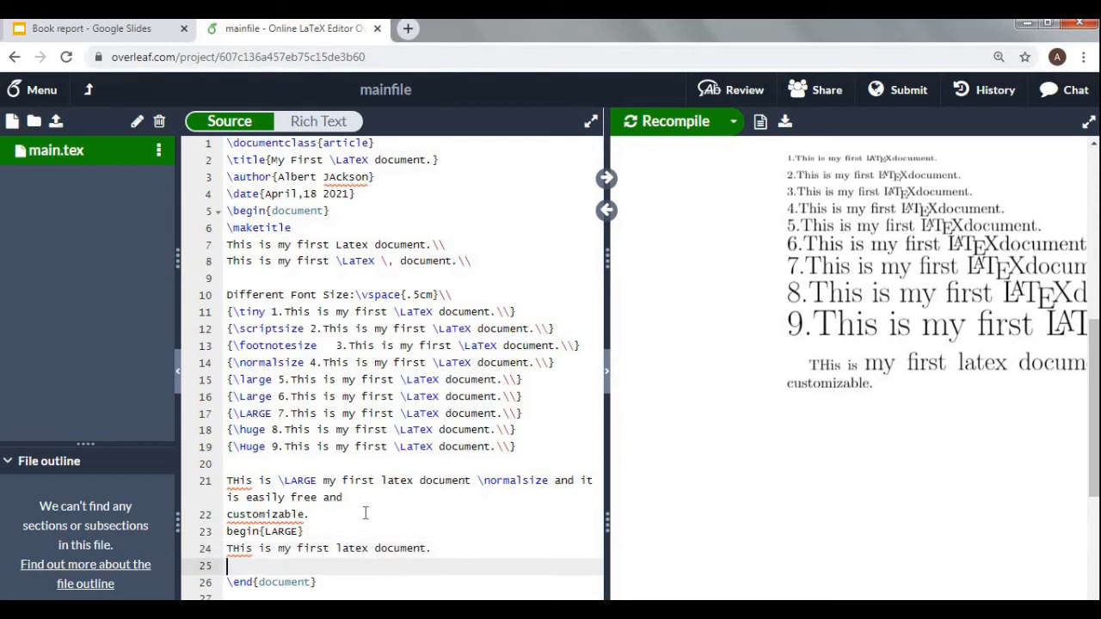
Step: Enter end{LARGE} on line 25, recompile, and look across the added text in the preview
type("end{LARGE")
left_click(692, 127)
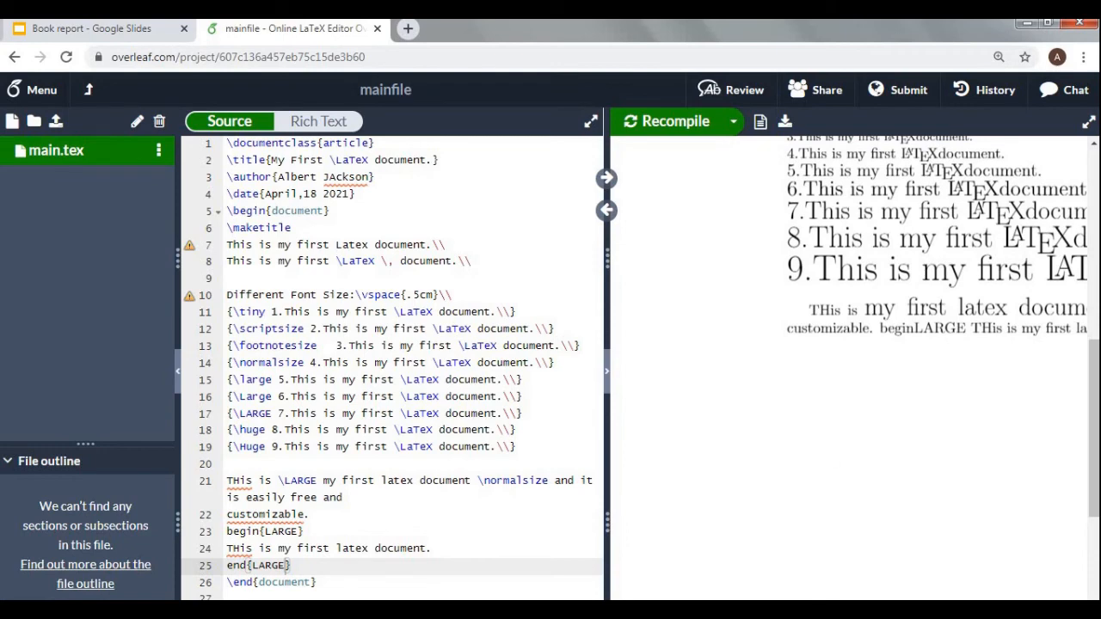
scroll(848, 370, "right", 2)
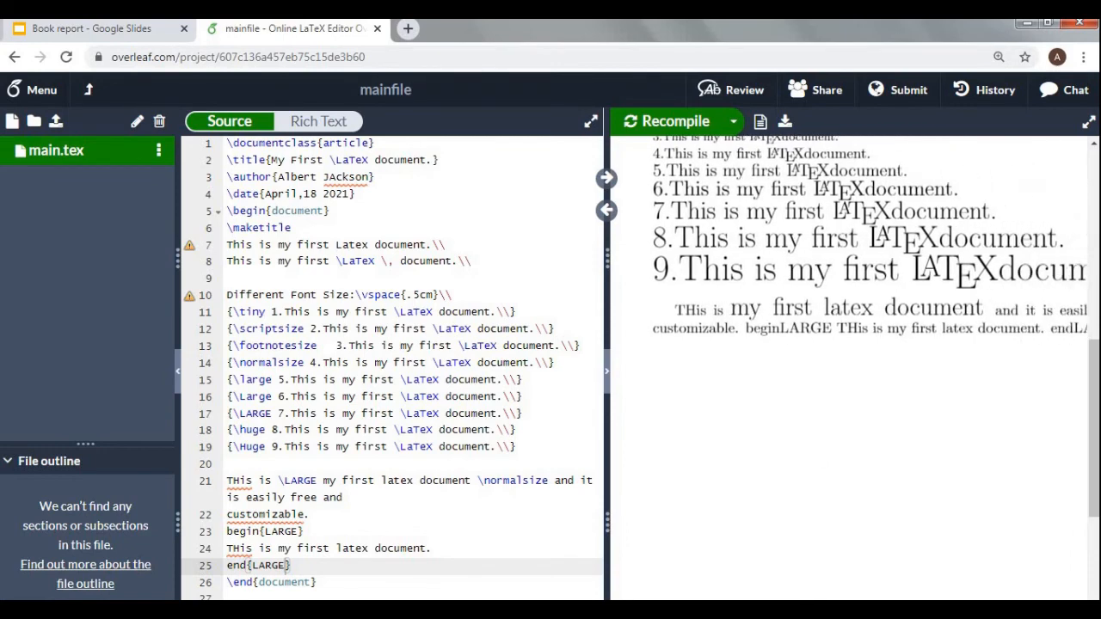
scroll(848, 369, "right", 2)
scroll(848, 369, "left", 2)
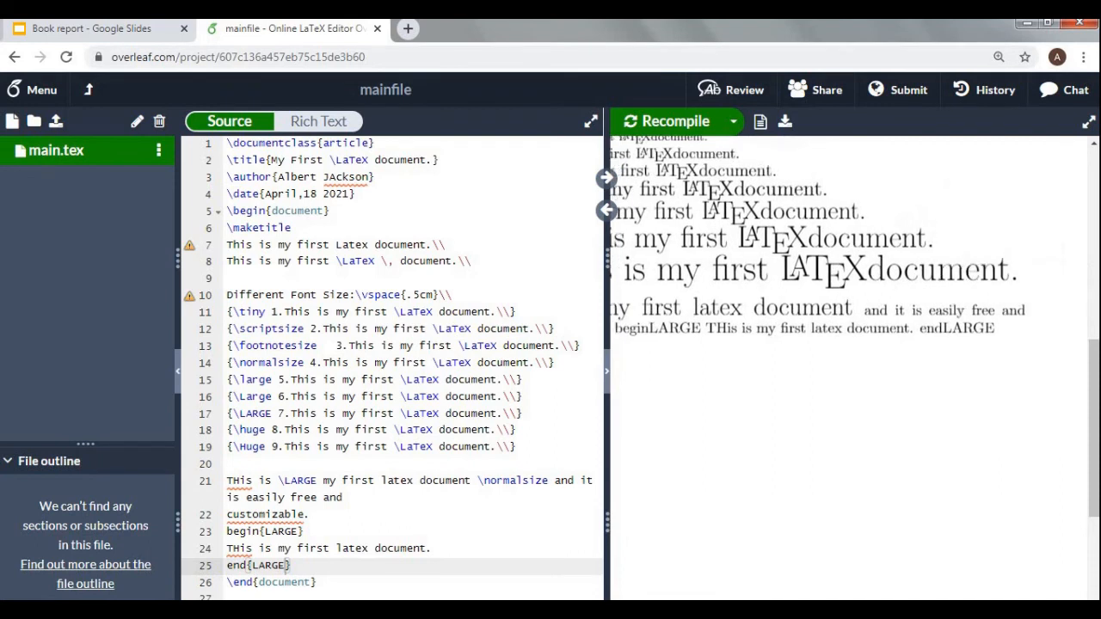
Step: Prefix begin{LARGE} and end{LARGE} on lines 23 and 25 with a backslash and recompile the document
left_click(248, 530)
left_click(227, 530)
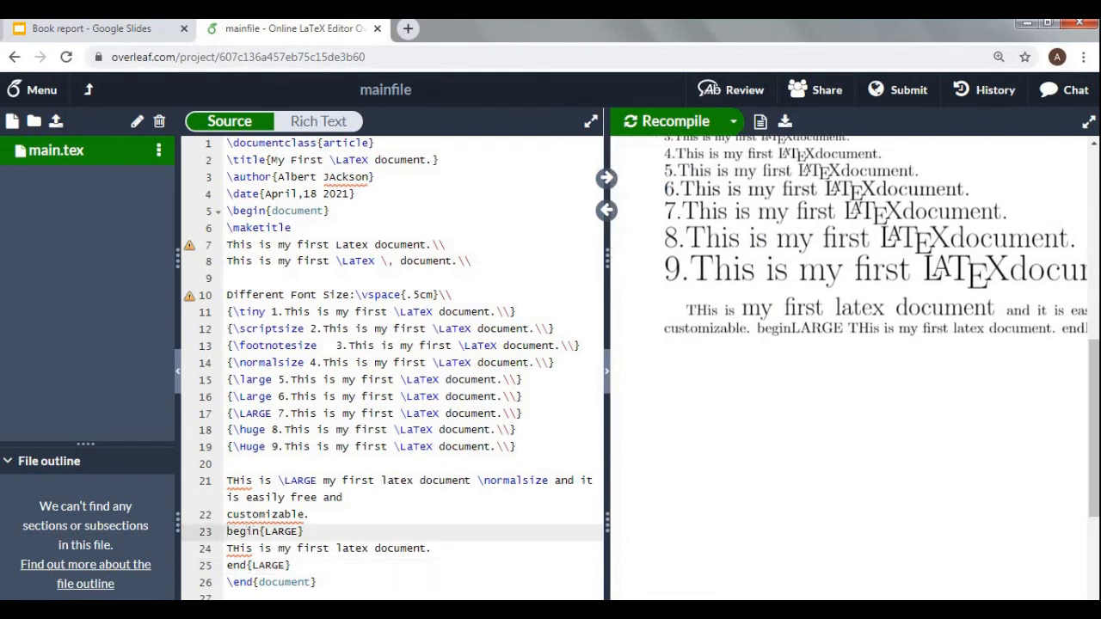
type("\\")
key("Down")
key("Down")
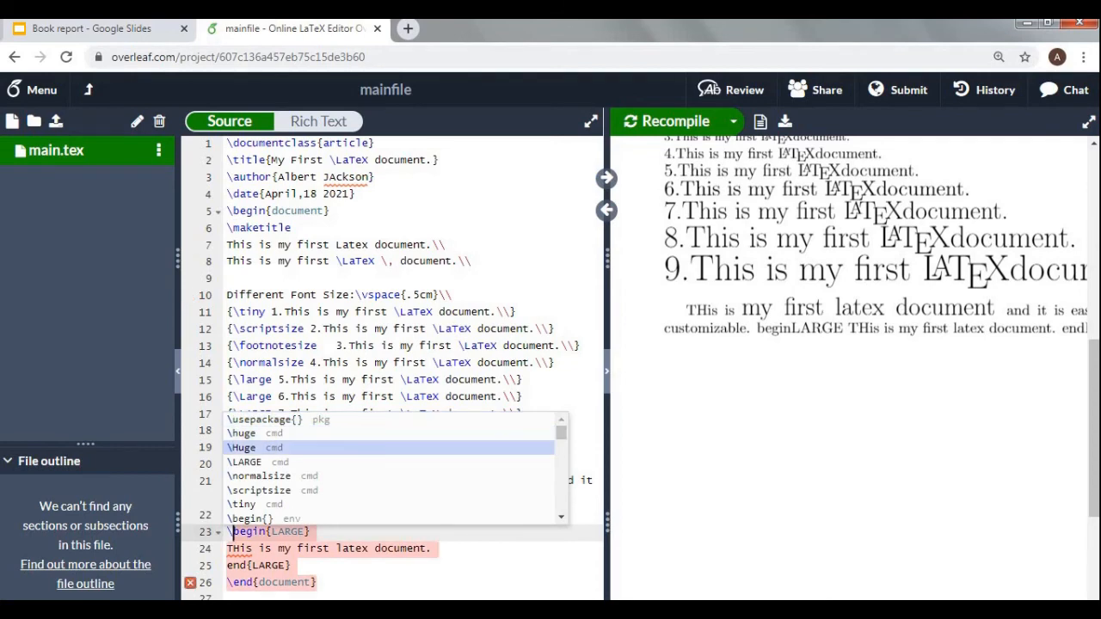
left_click(384, 568)
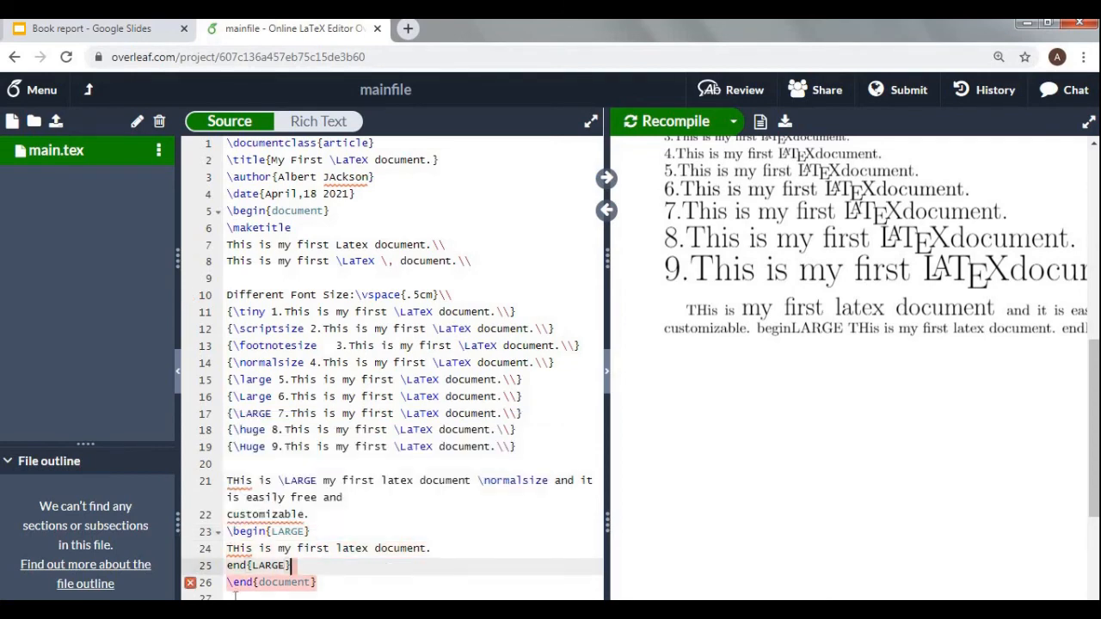
left_click(227, 568)
type("\\")
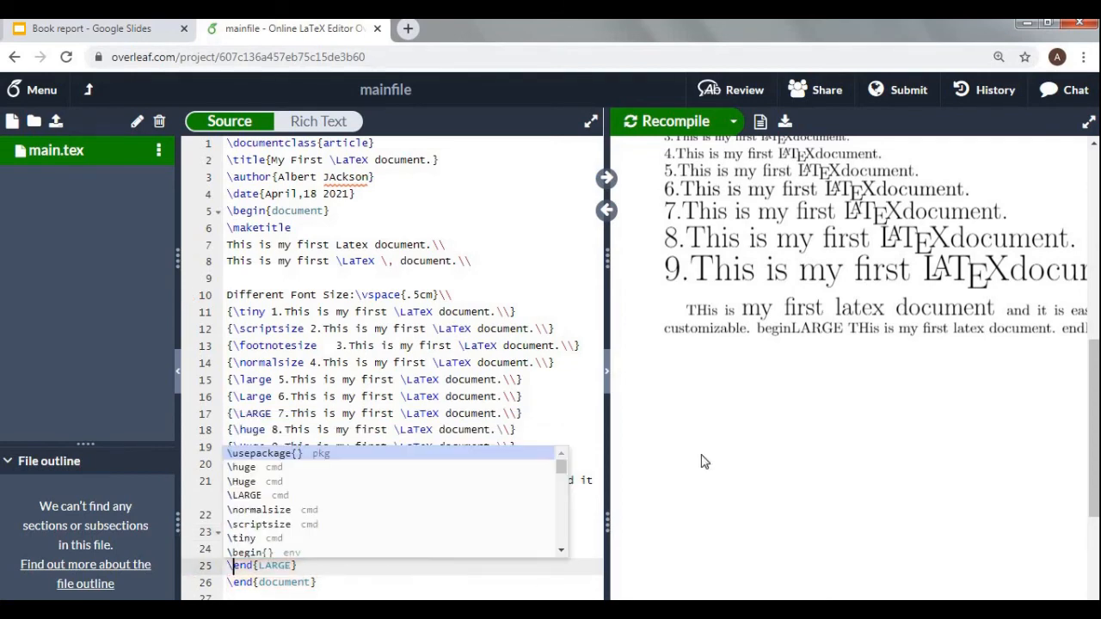
left_click(705, 118)
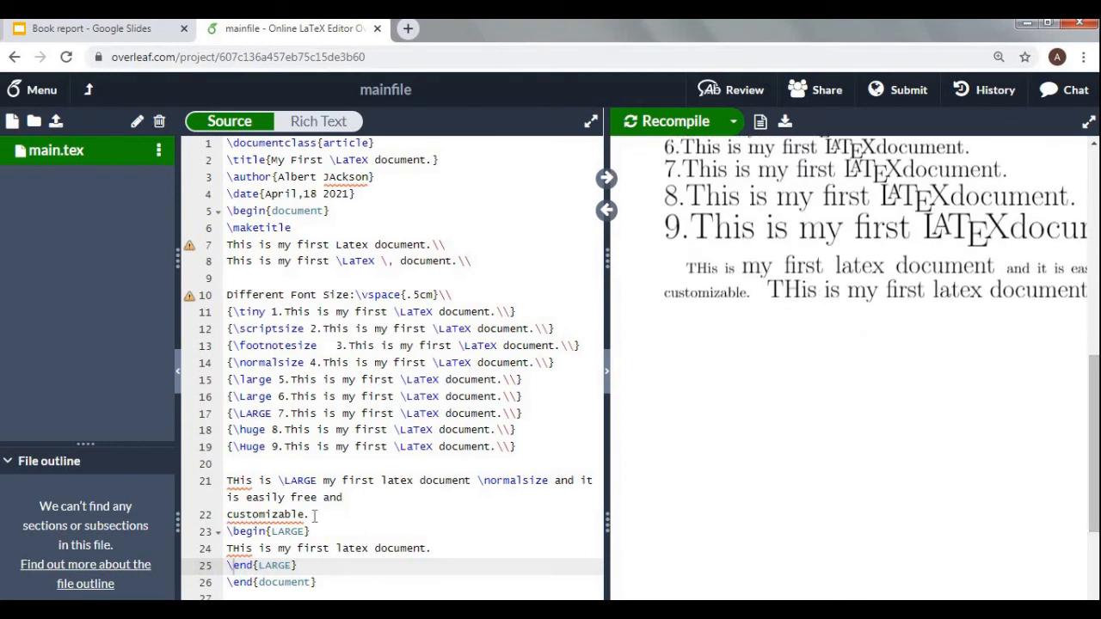
Step: Join "customizable." onto the end of line 21, add a \\ line break after it, and recompile the document
left_click(229, 519)
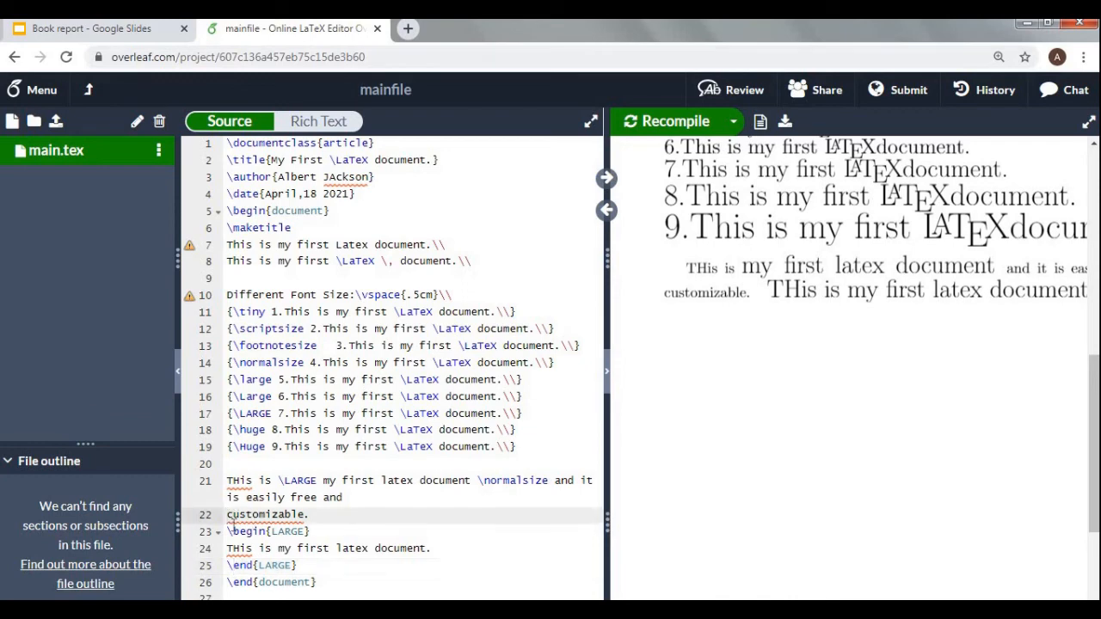
key("BackSpace")
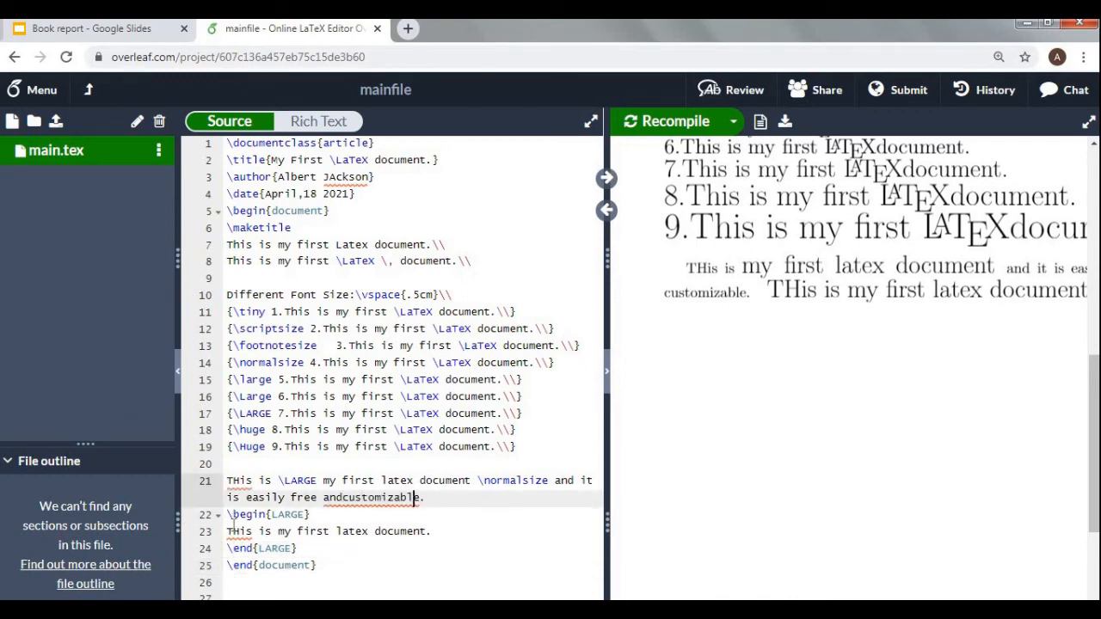
key("Down")
key("Left")
key("Left")
key("Left")
key("Left")
key("Left")
key("Left")
key("Left")
key("Left")
key("Left")
key("Left")
key("Left")
key("Left")
type("\\")
left_click(634, 123)
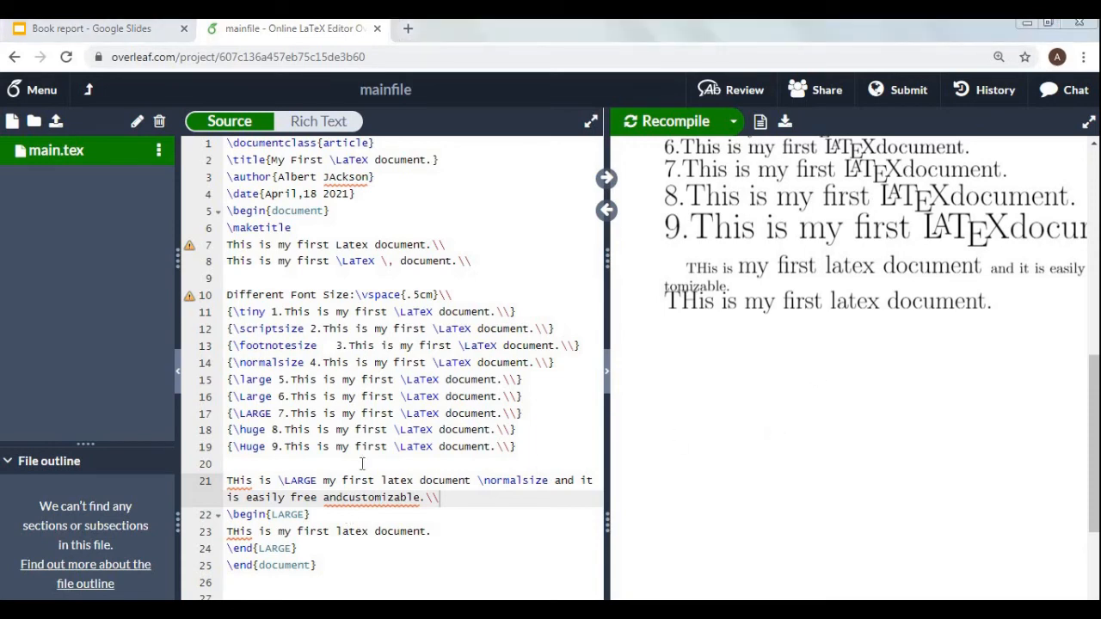
Step: Enter the comment "%comment in the latex" on the empty line 20 and recompile the document
left_click(389, 454)
left_click(396, 469)
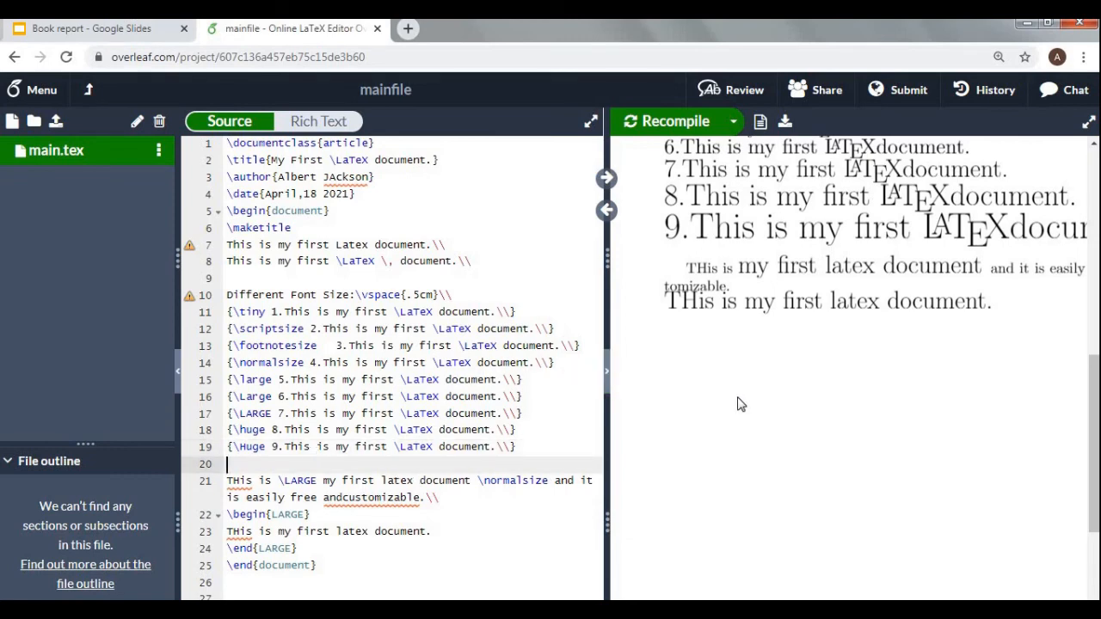
type("%comment ")
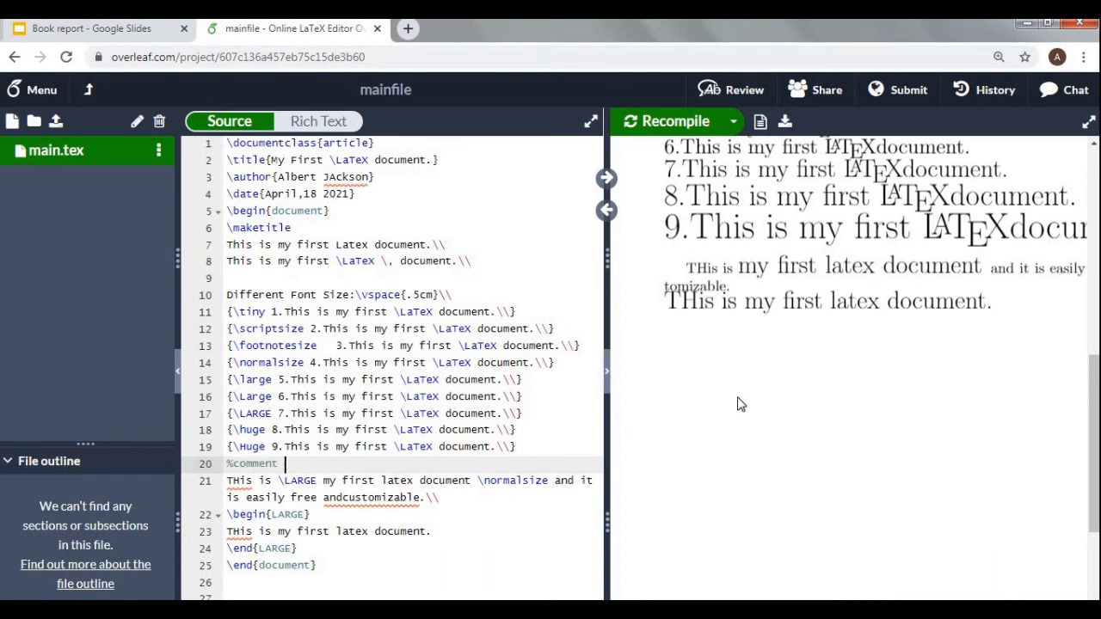
type("in the latex")
left_click(660, 131)
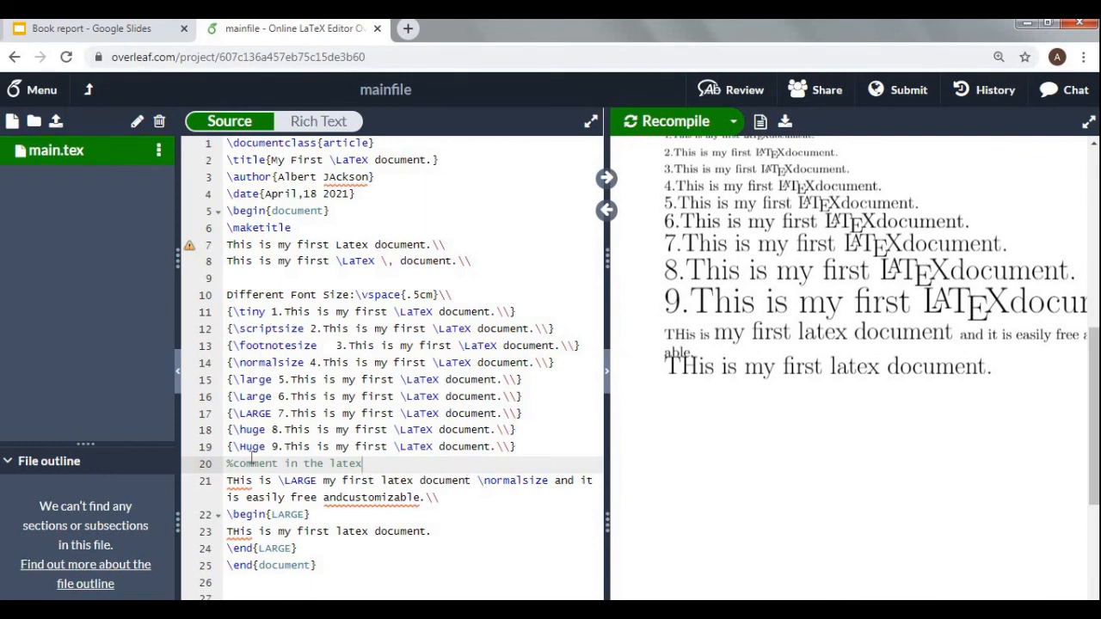
Step: Remove the % sign in front of "comment in the latex" on line 20 and recompile the document
left_click(232, 464)
key("BackSpace")
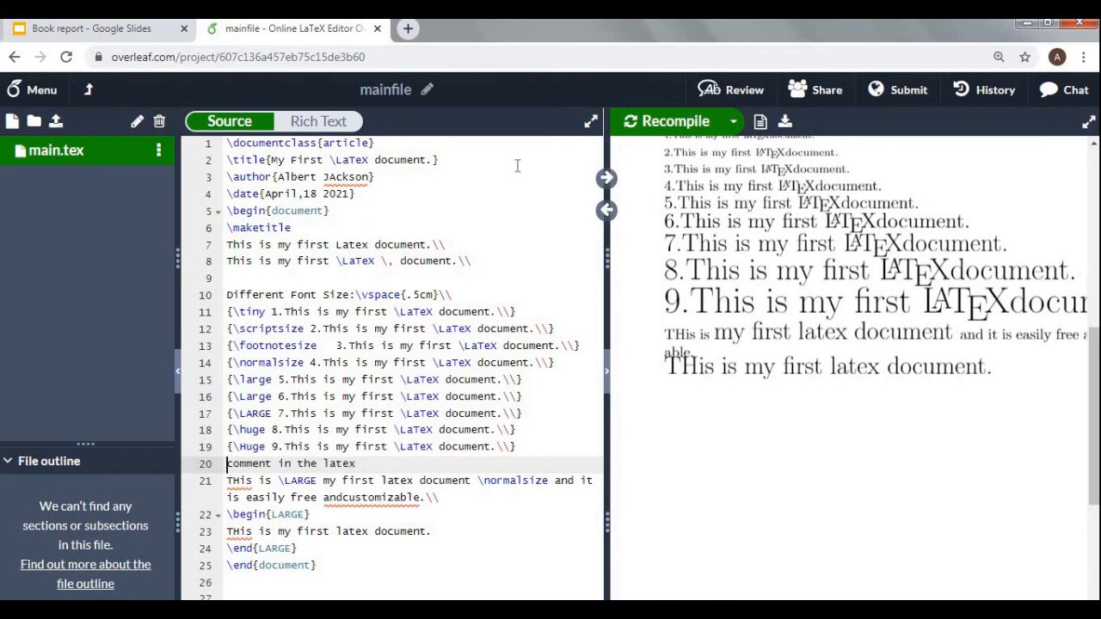
left_click(679, 125)
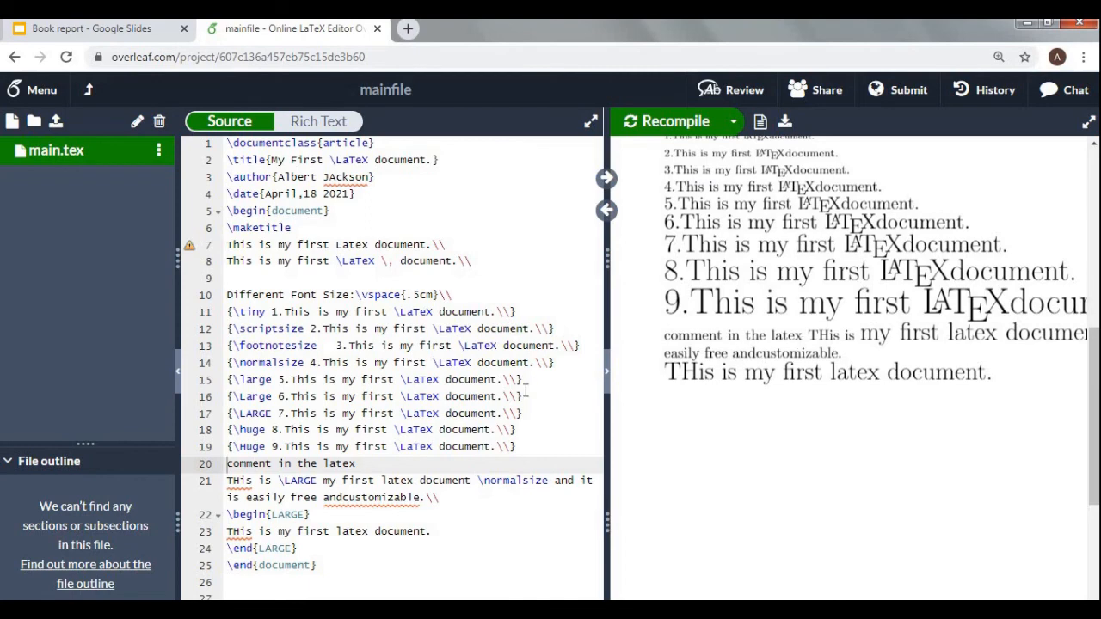
Step: Add a \\ line break after "comment in the latex" on line 20 and recompile the document
left_click(373, 463)
type("\\\\")
left_click(654, 121)
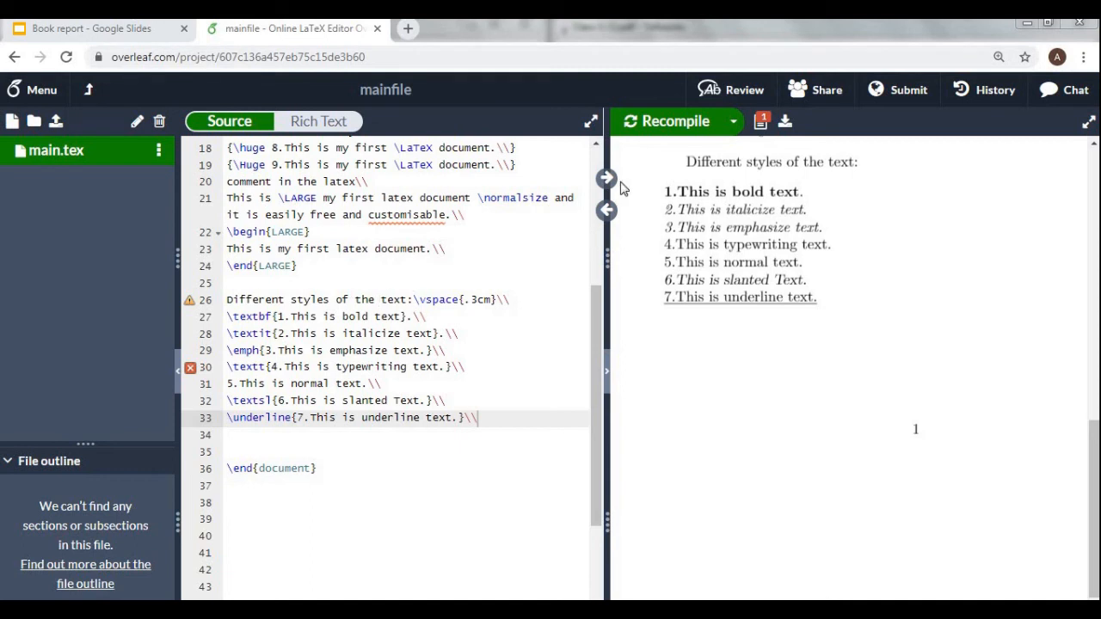
left_click(674, 123)
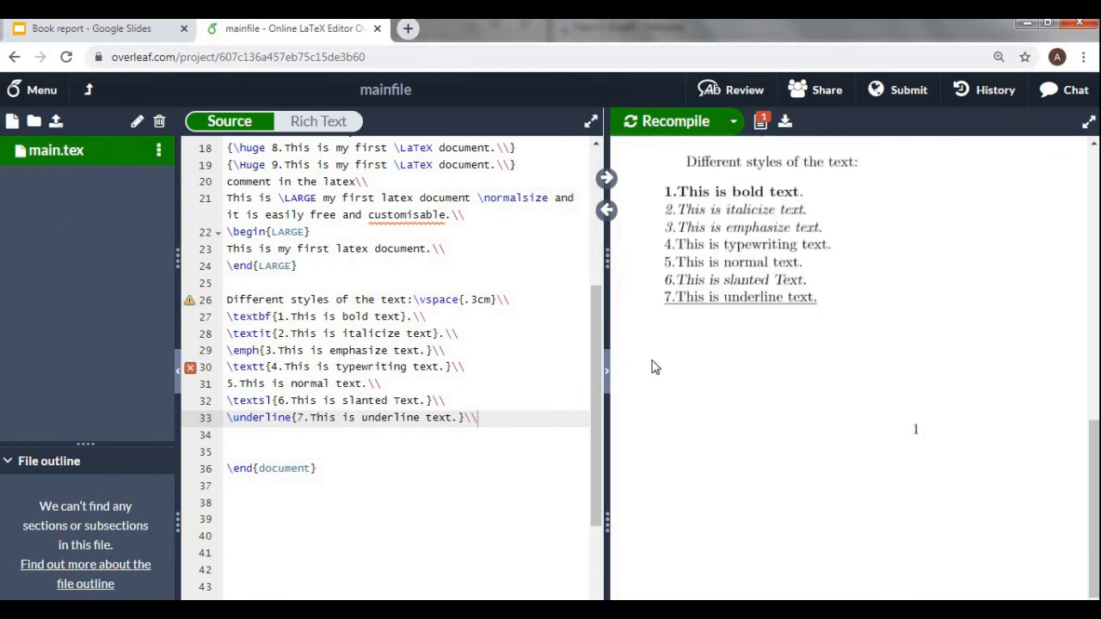
Step: On a new line 34 below the underline example, enter a braced group containing \textbf{} with \underline nested inside it
scroll(249, 465, "up", 1)
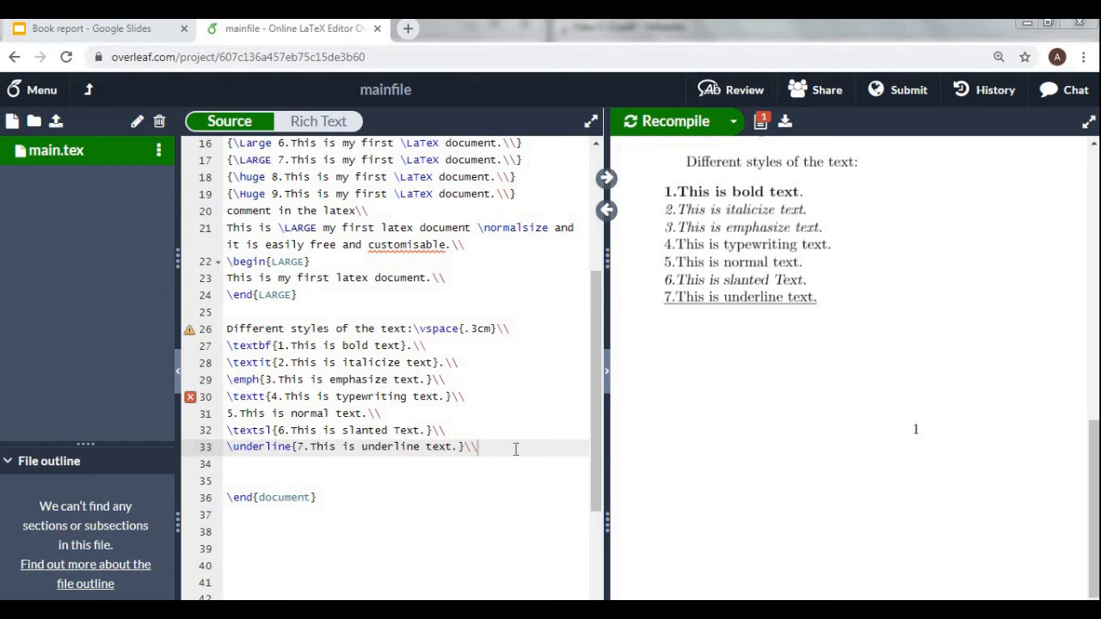
key("Return")
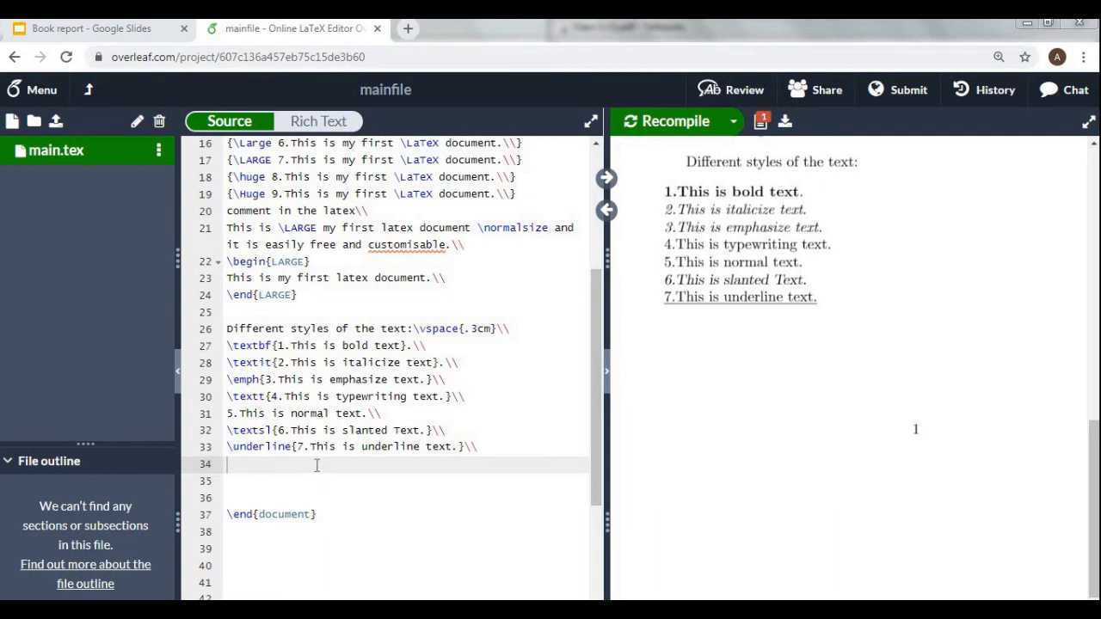
type("{")
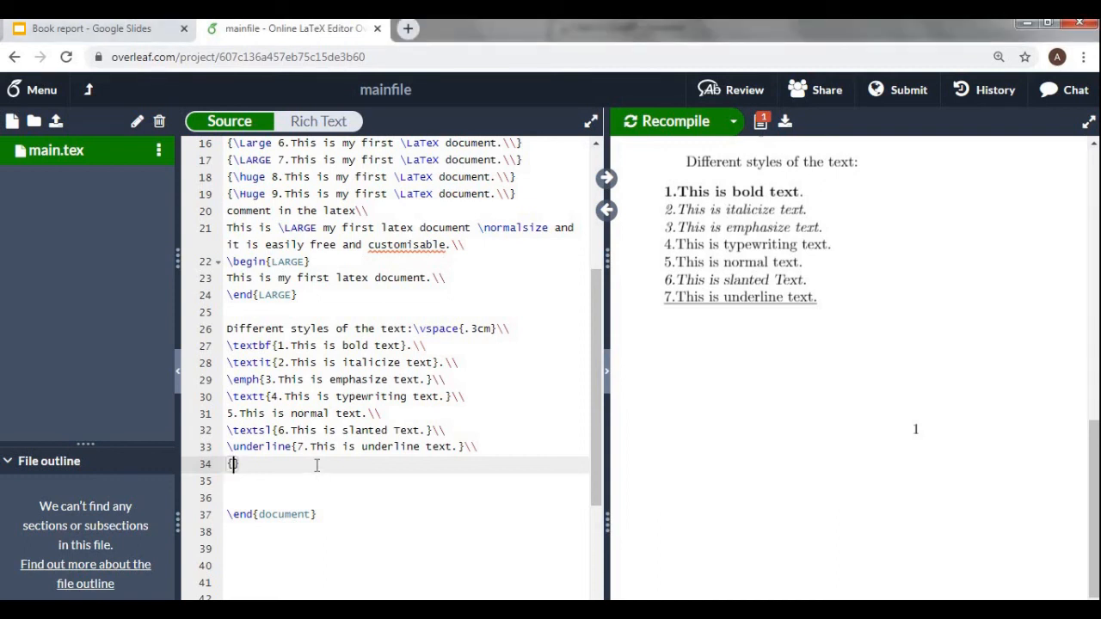
type("\\")
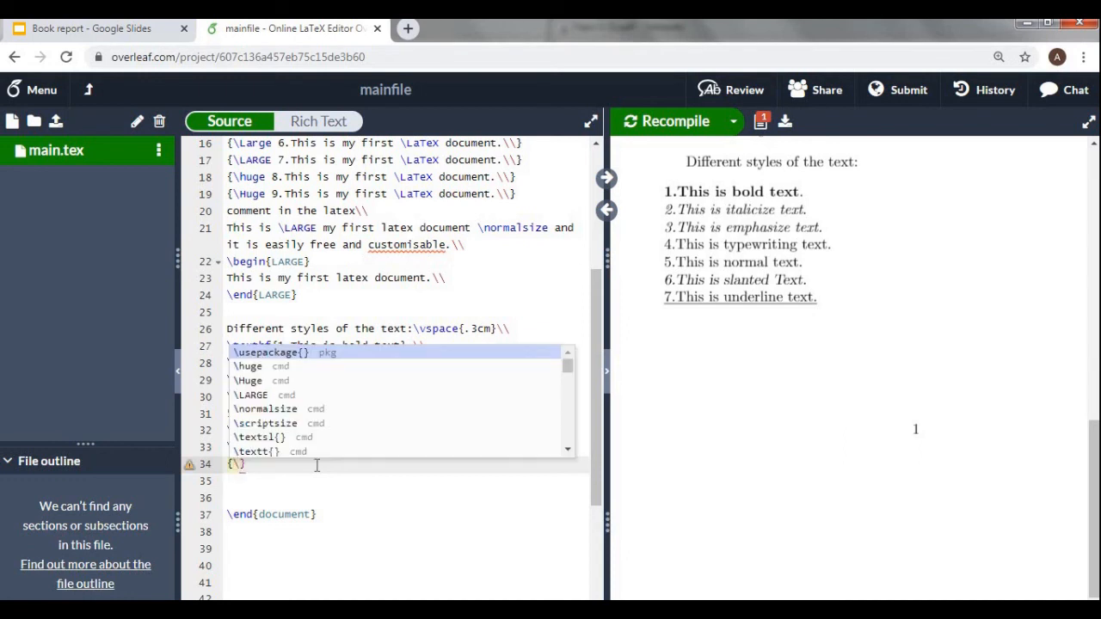
type("textb")
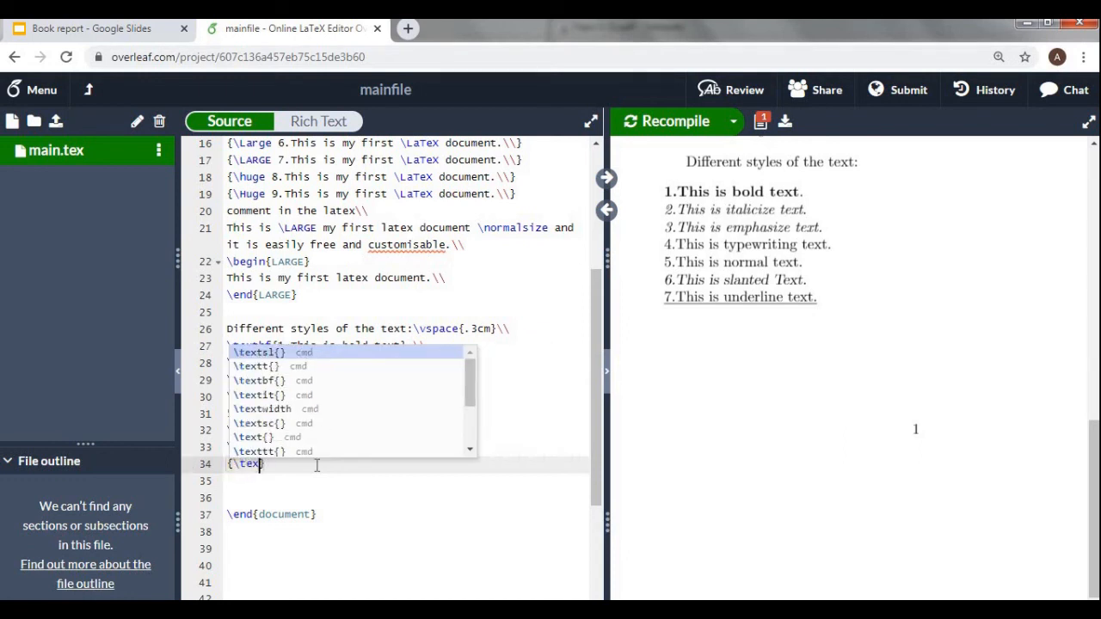
type("f")
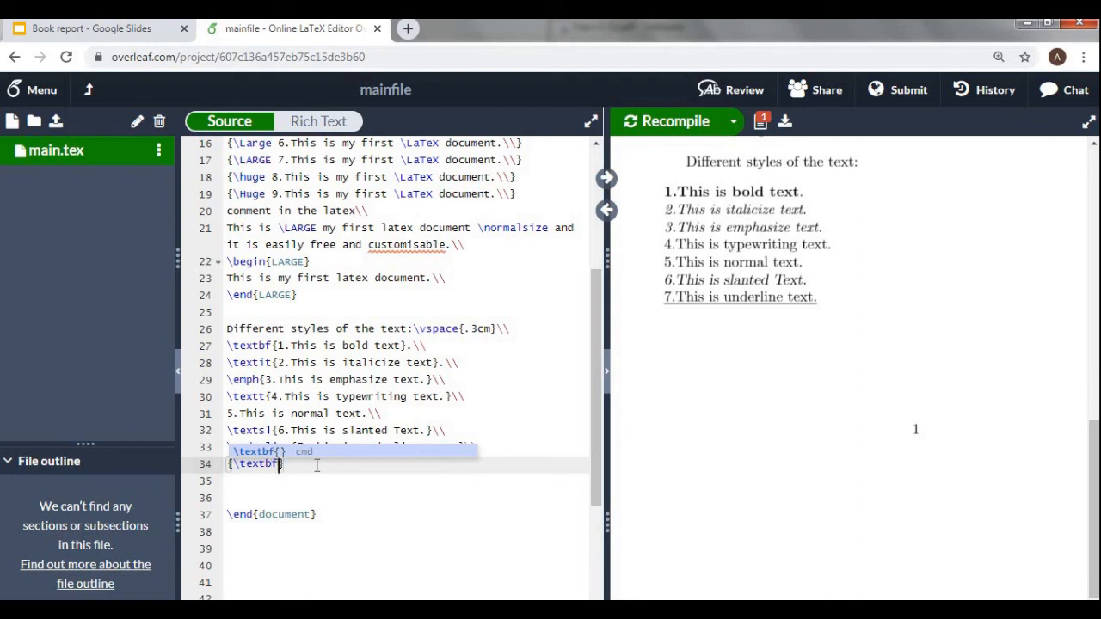
type("{}")
key("BackSpace")
type("\\")
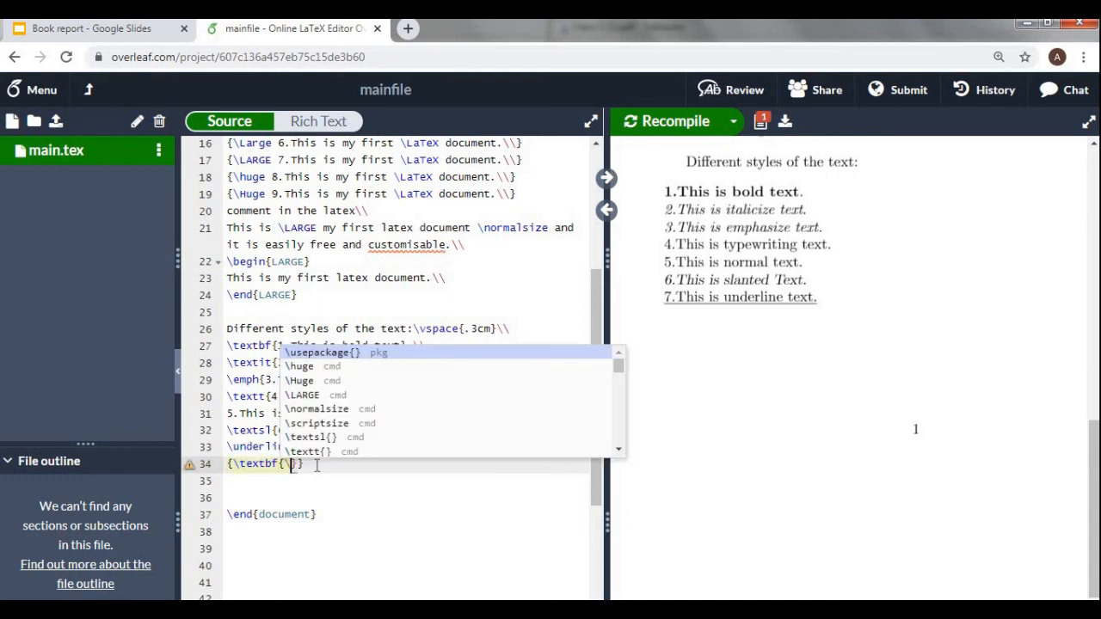
type("underli")
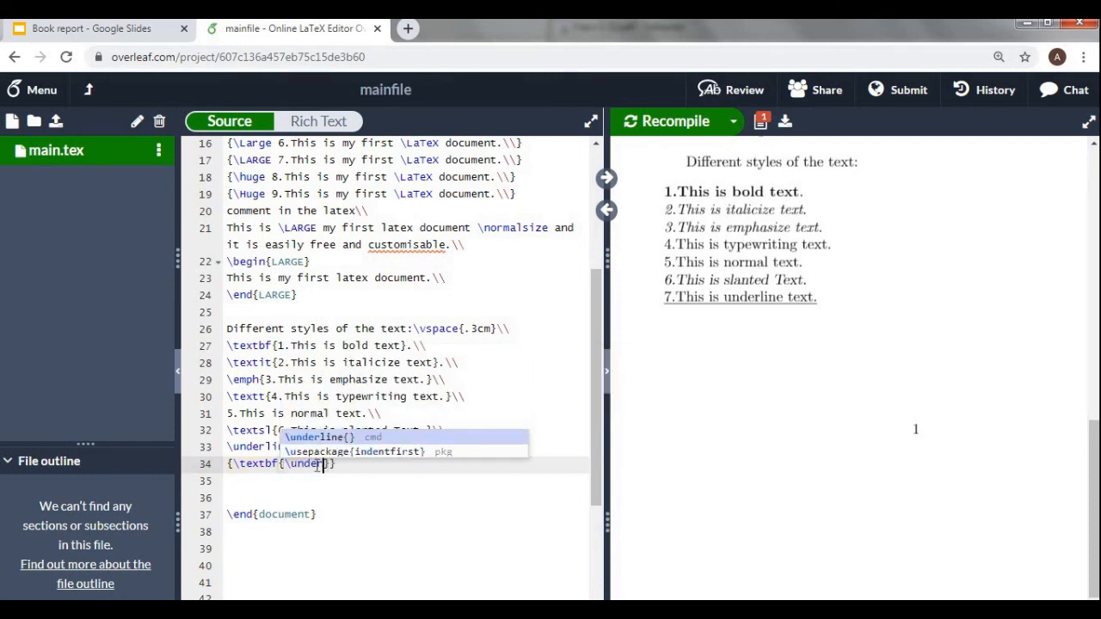
type("ne ")
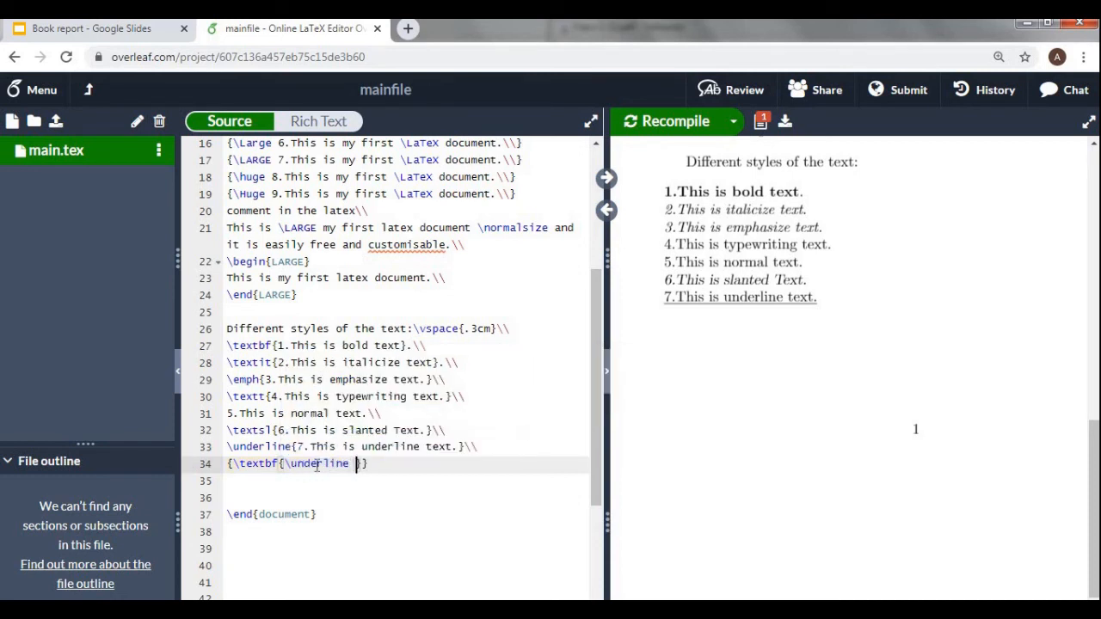
Step: Enter "This is a free software." after the nested \underline on line 34 and recompile the document
type("This ")
type("is a ")
type("free so")
type("ftwar")
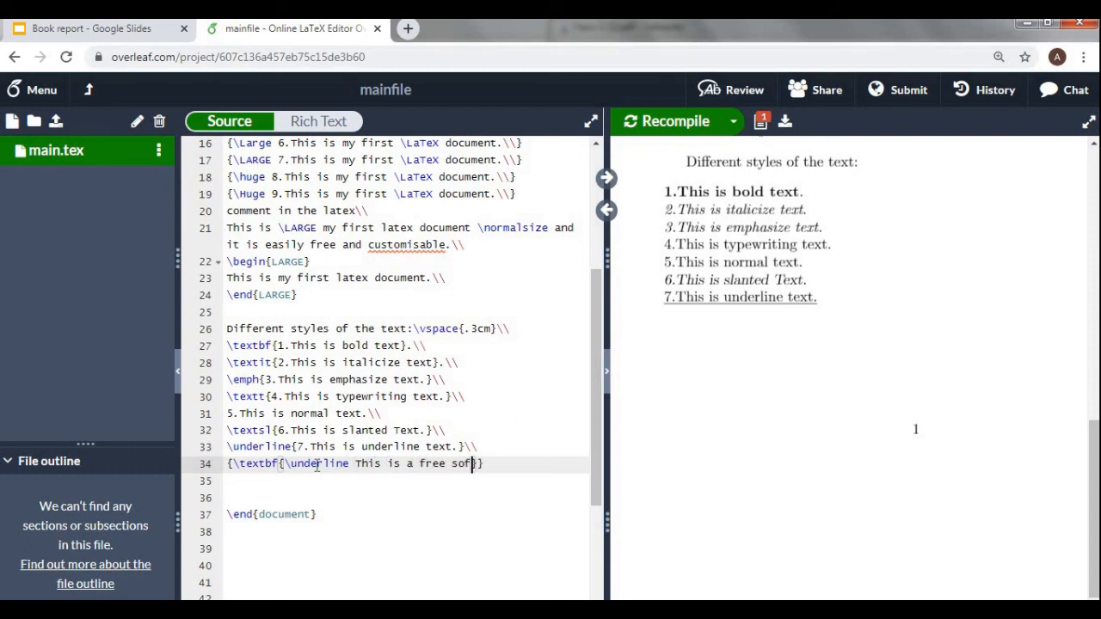
type("e.")
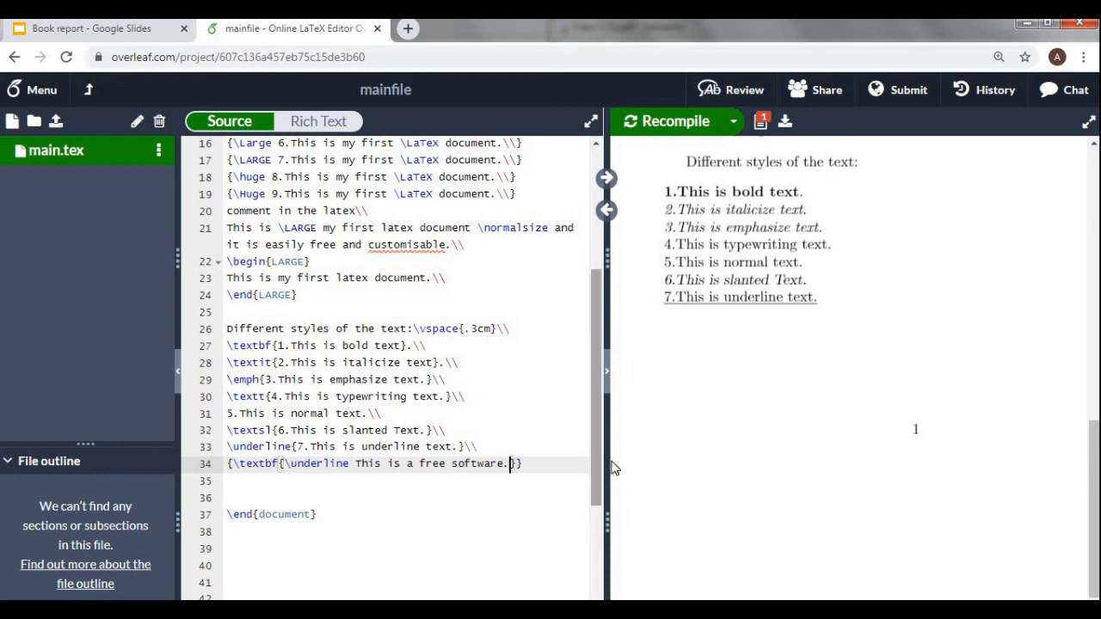
left_click(551, 460)
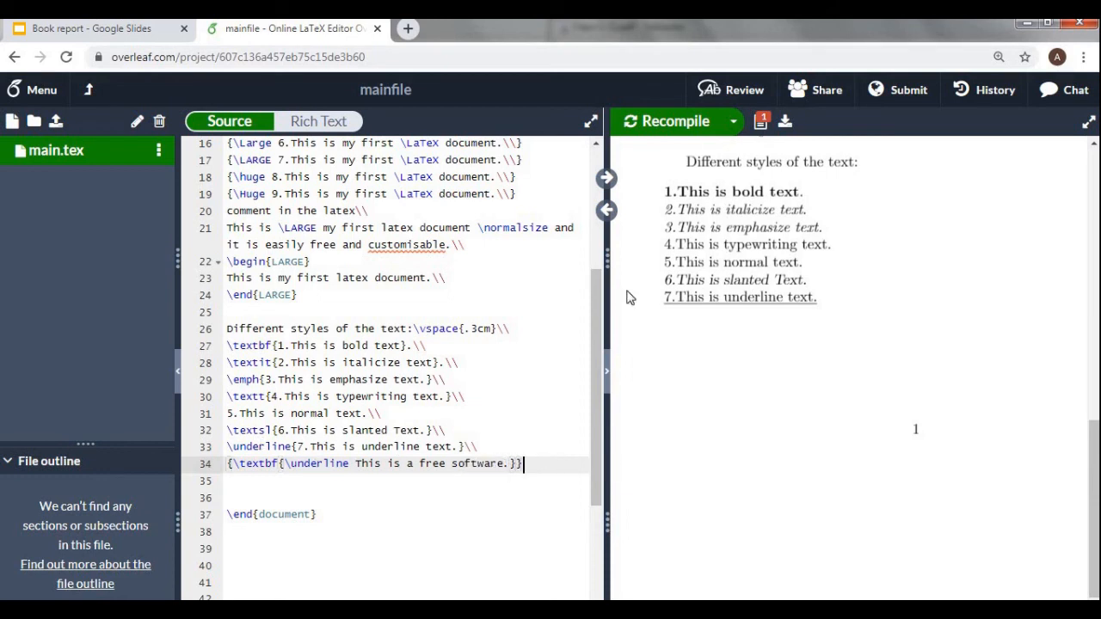
left_click(651, 121)
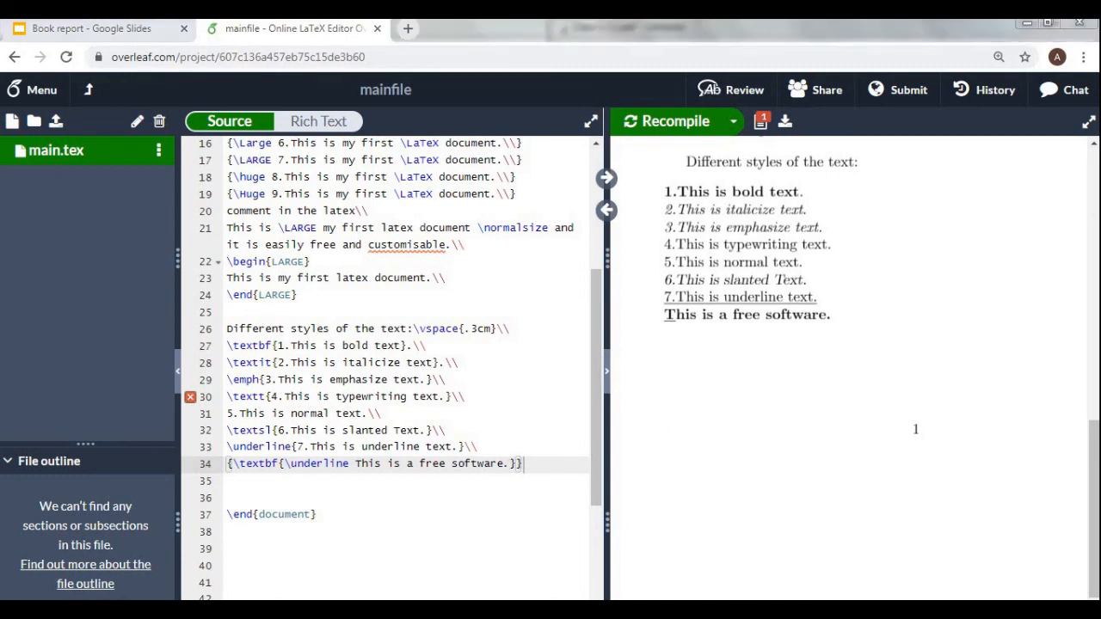
Step: Insert an opening brace before "This is a free software." on line 34
left_click(327, 584)
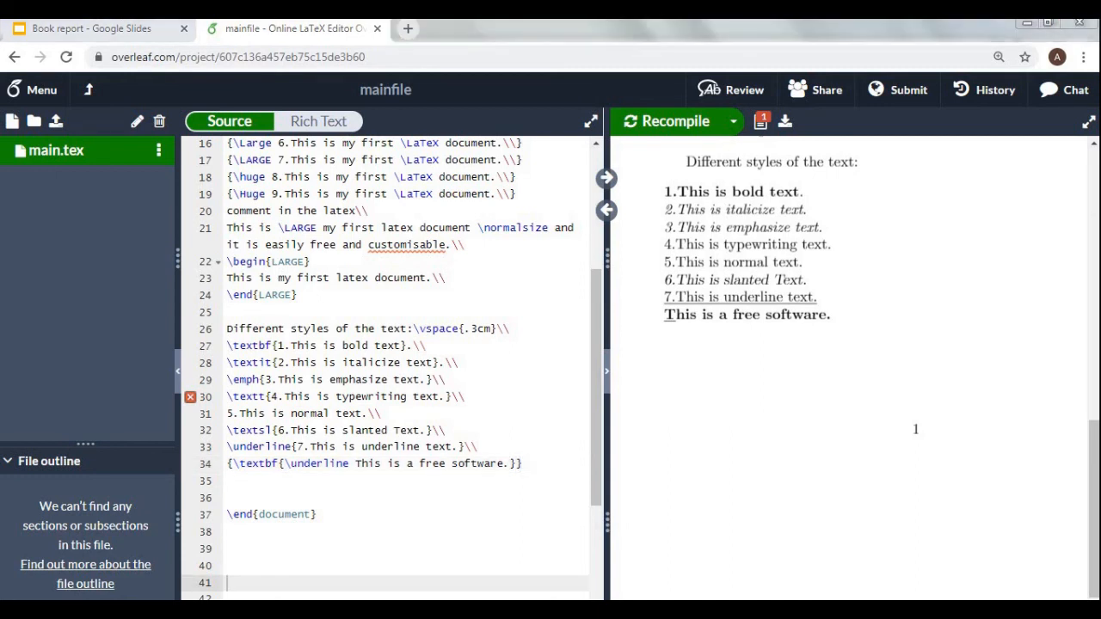
left_click(351, 464)
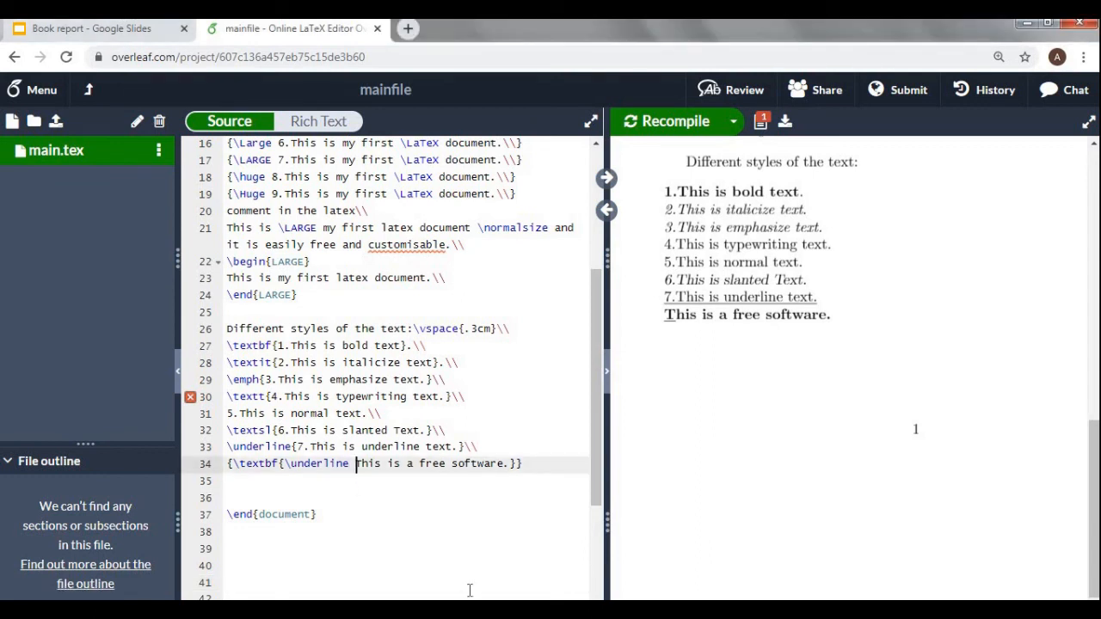
type("{")
key("Down")
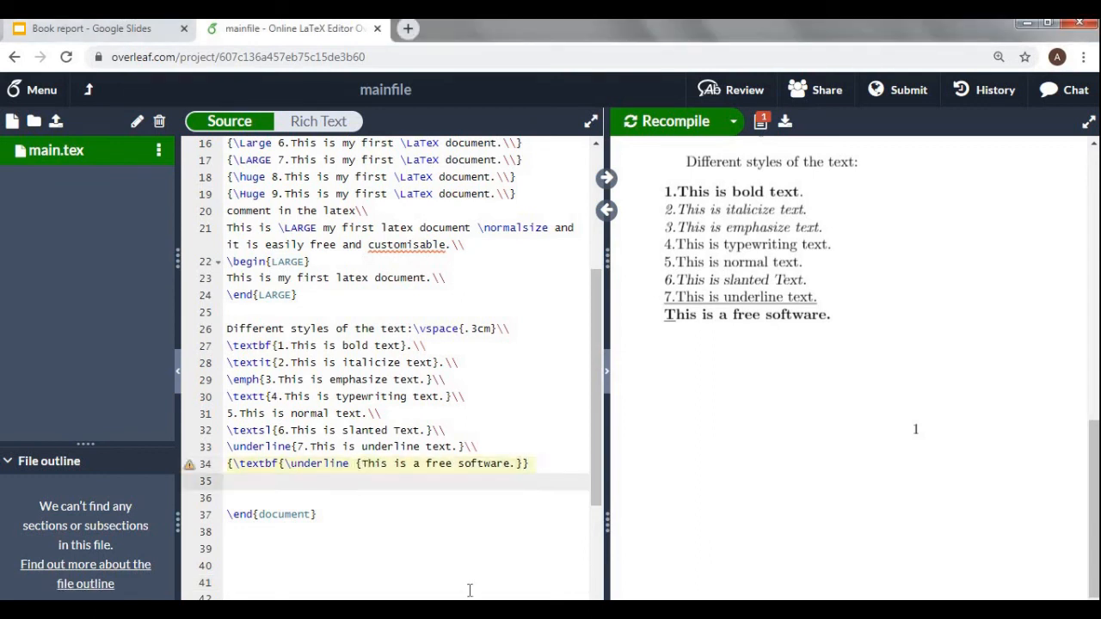